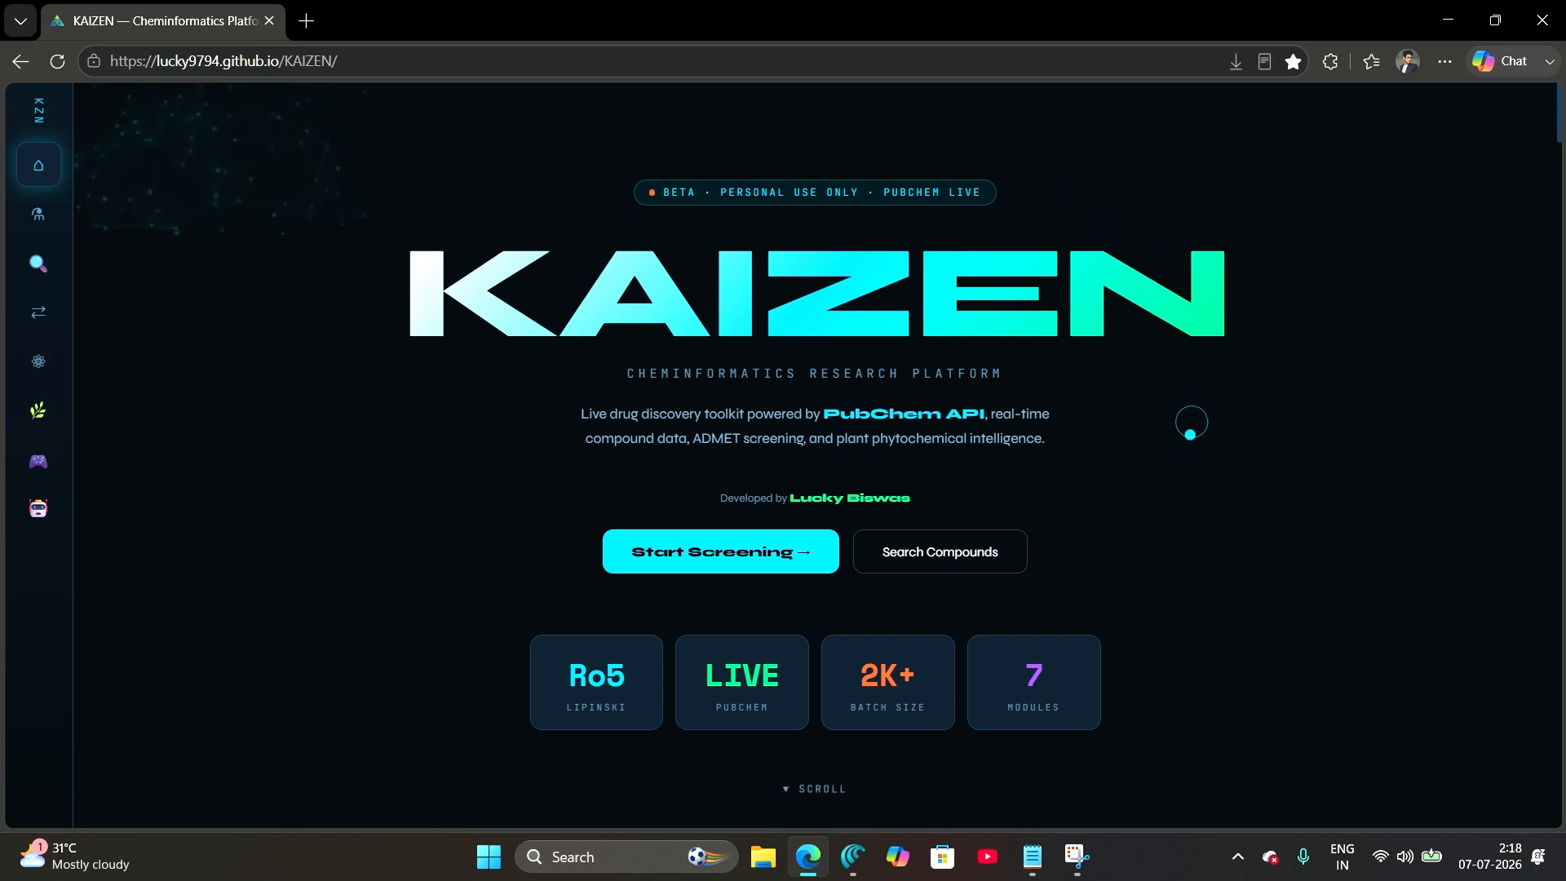
- Examine the Drug Filter section's input compounds, thresholds, property distribution, ADMET endpoint summary and ADMET rules
scroll(1193, 453, down, 1)
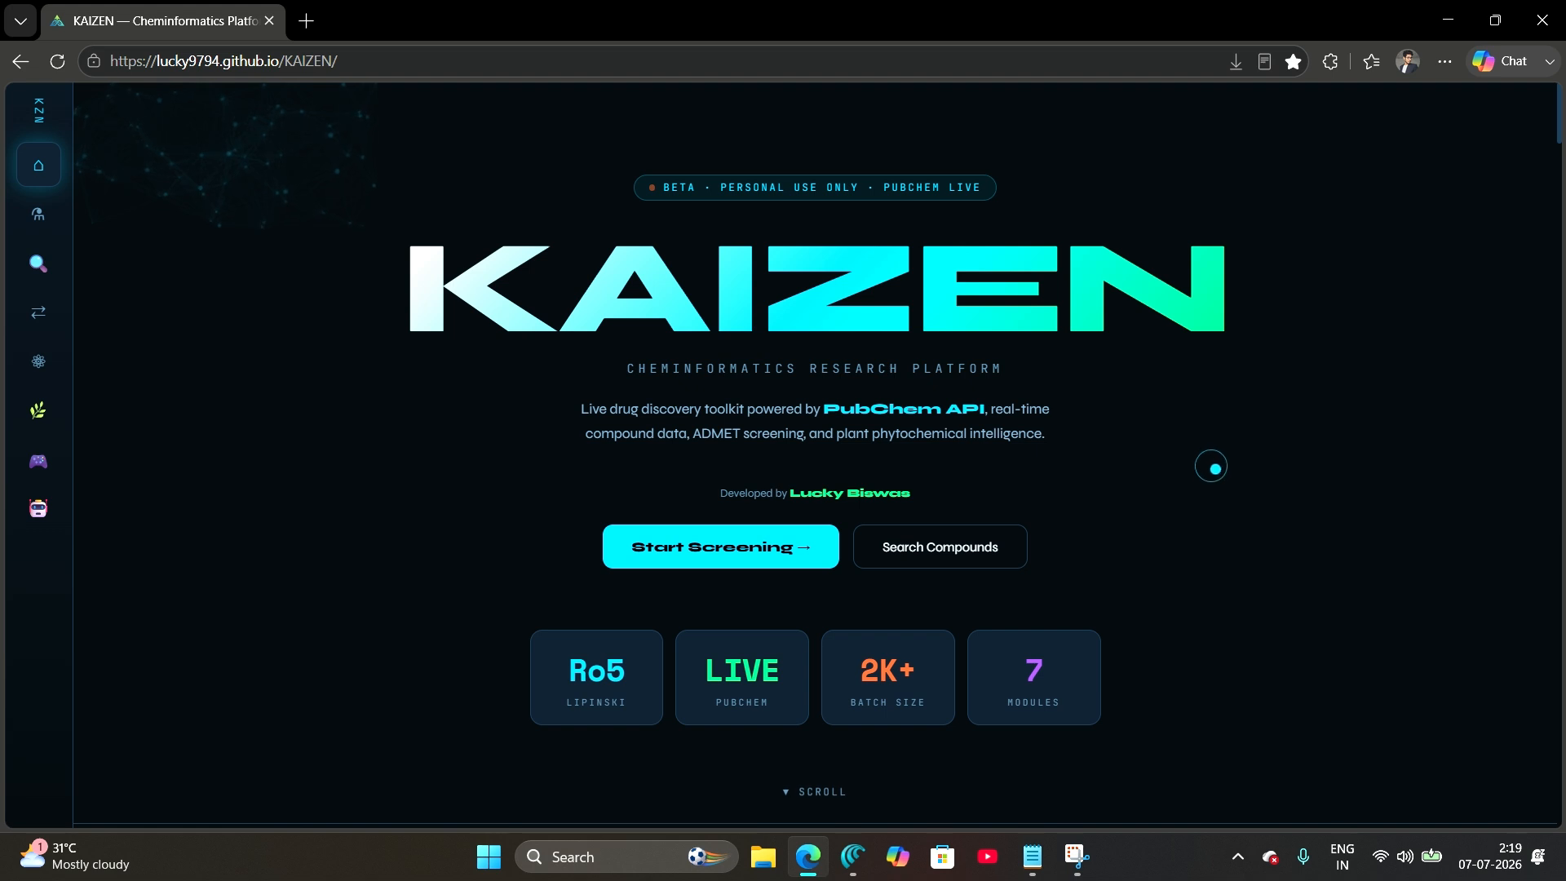
scroll(1251, 511, down, 5)
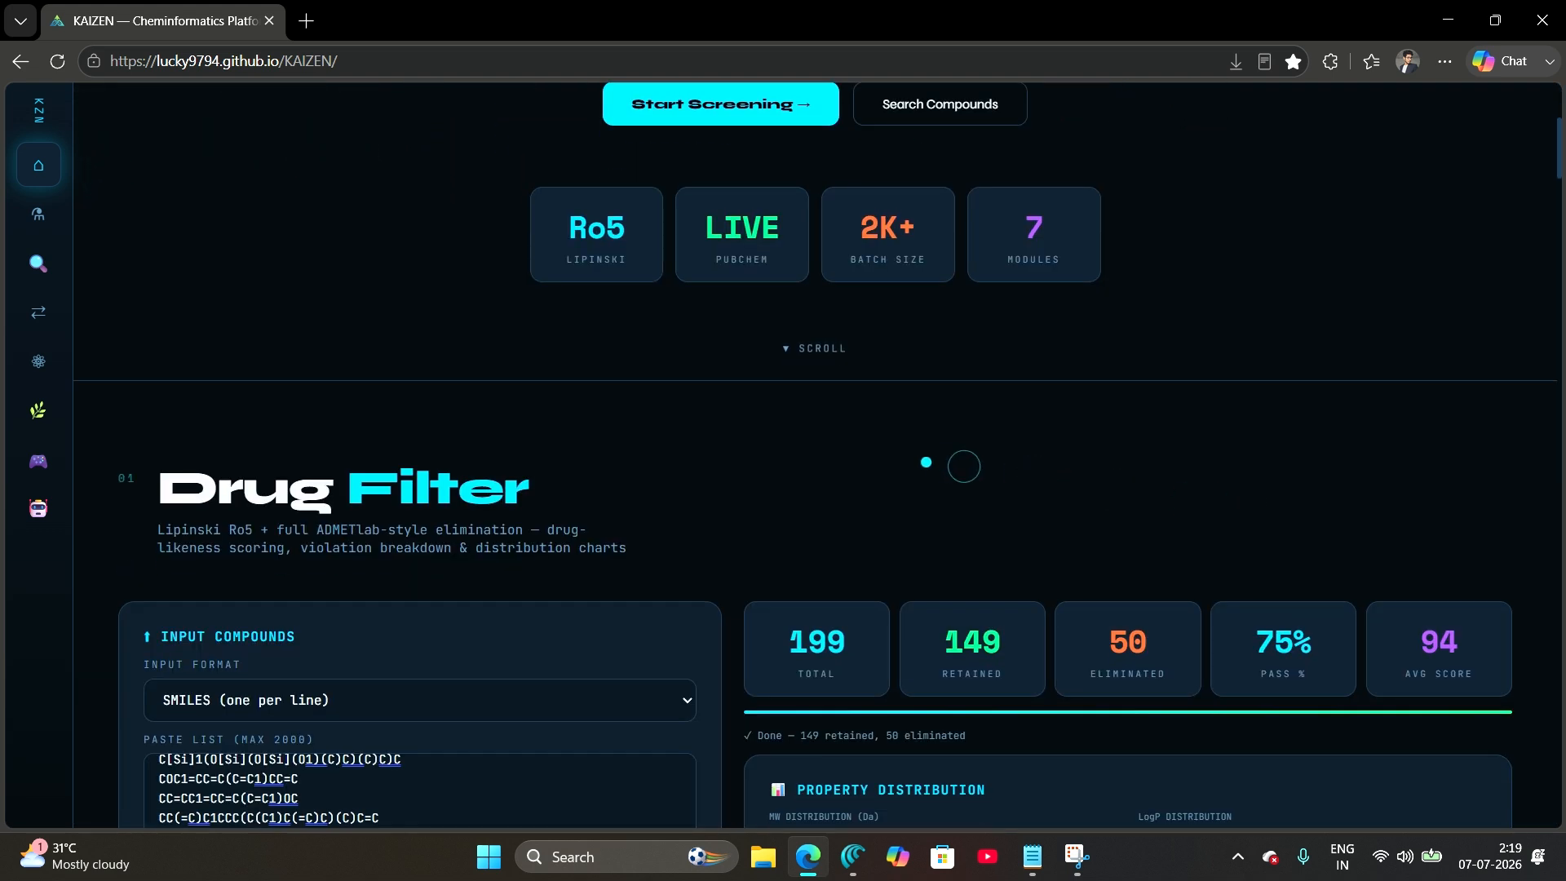
scroll(785, 463, down, 3)
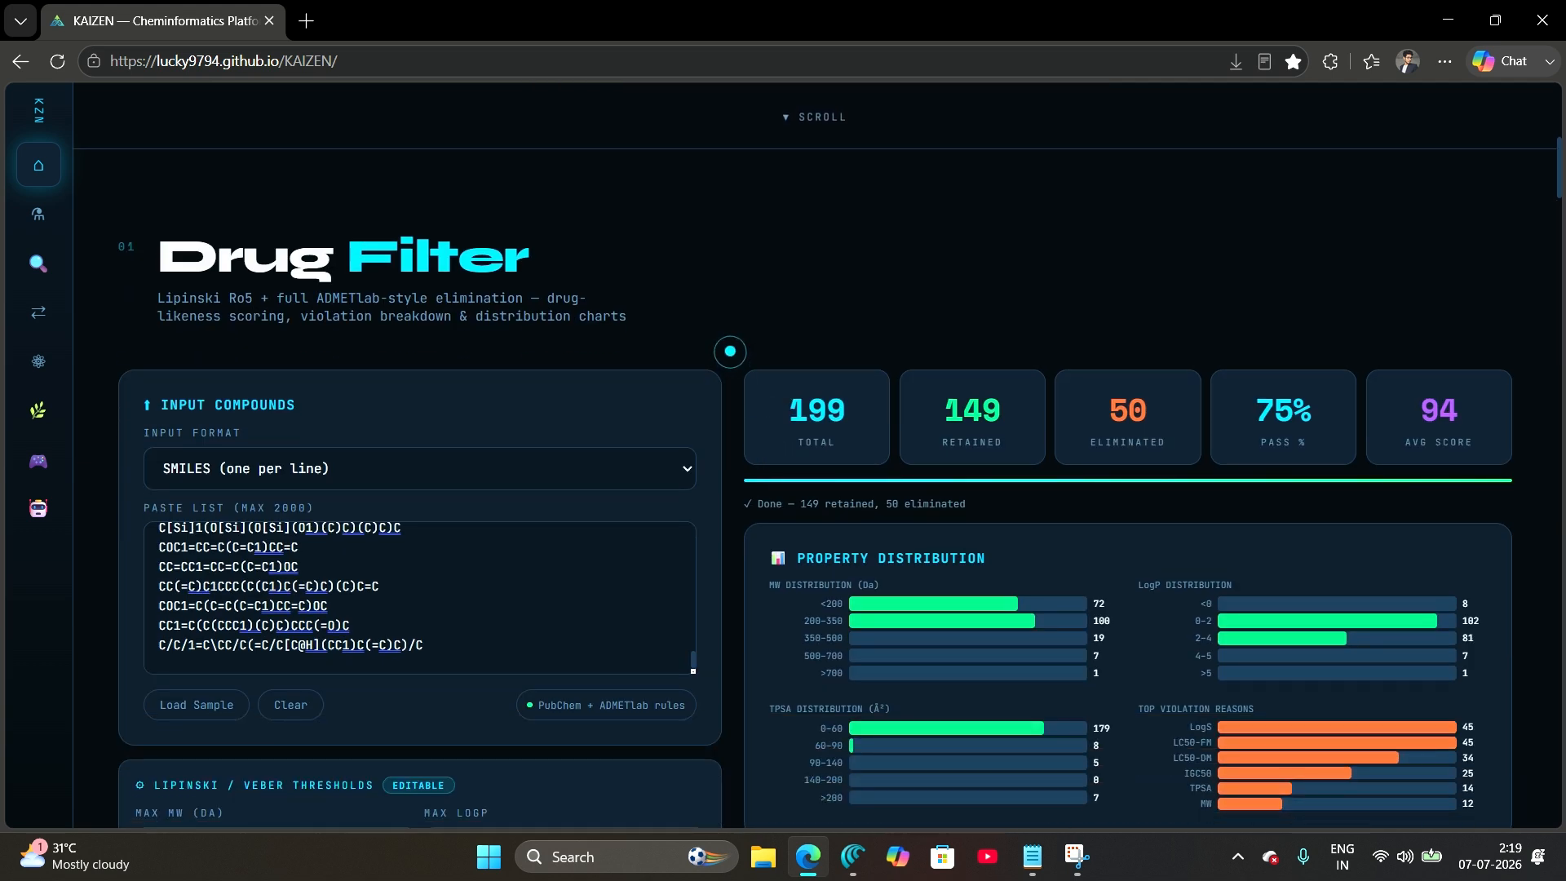
scroll(733, 359, down, 2)
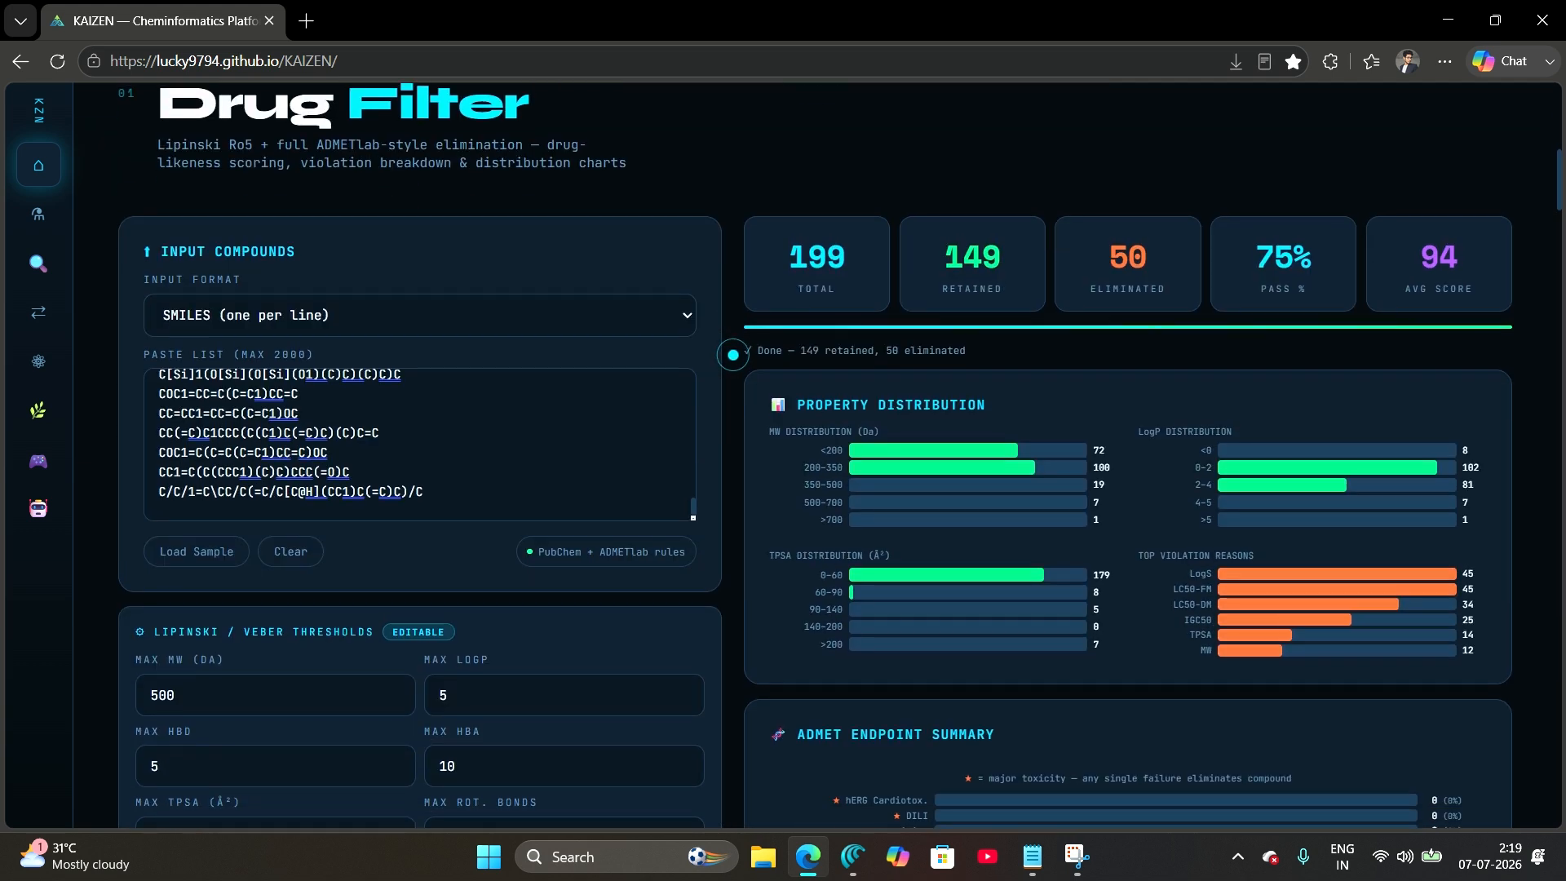
scroll(733, 355, up, 1)
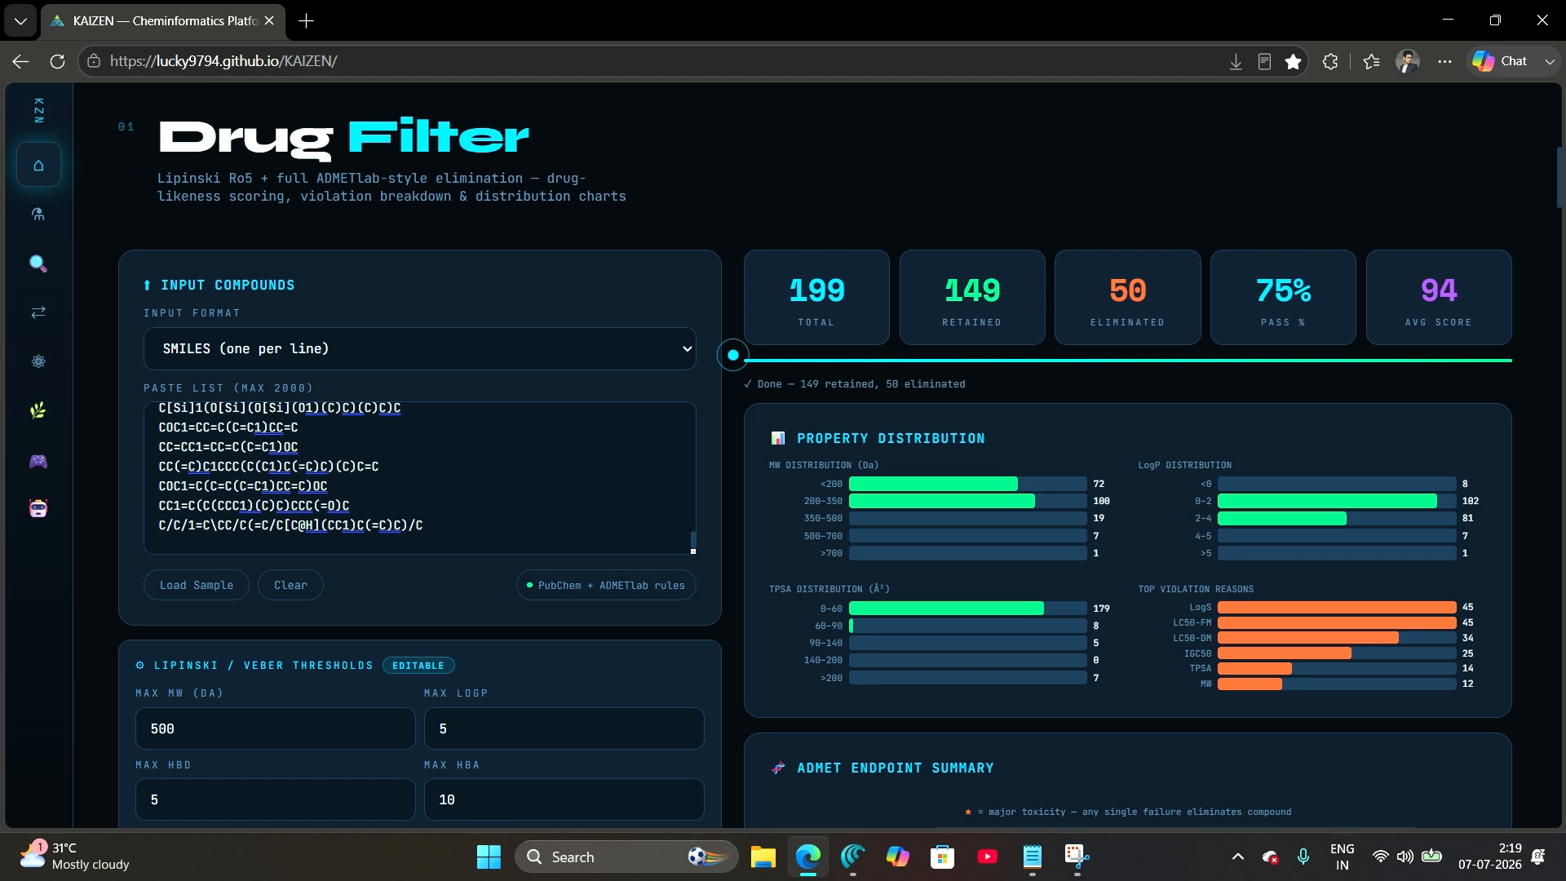
scroll(732, 355, down, 1)
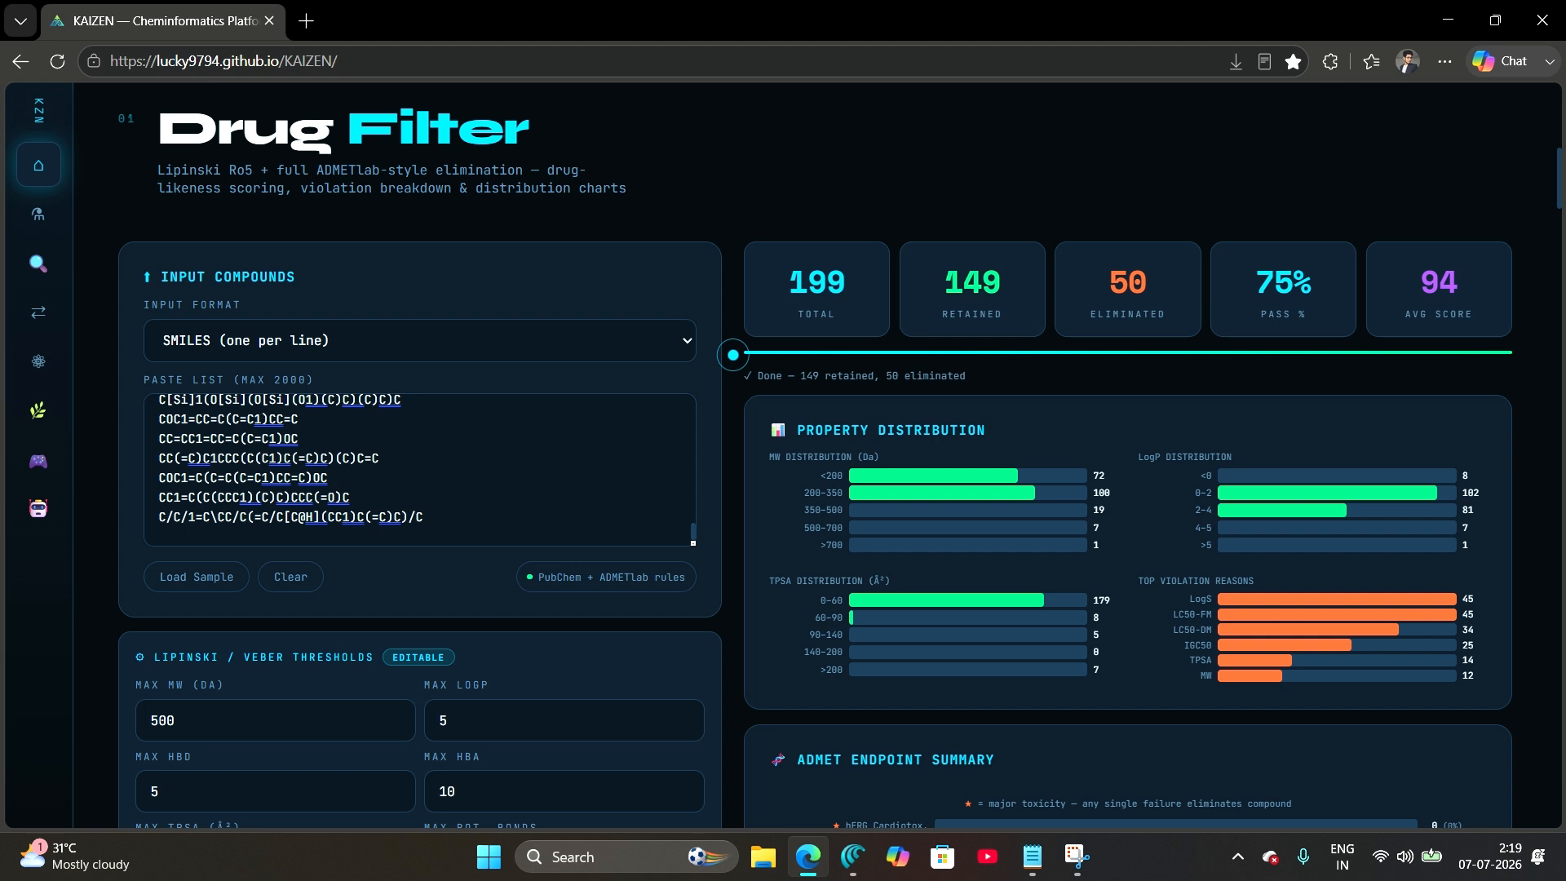
scroll(732, 355, down, 5)
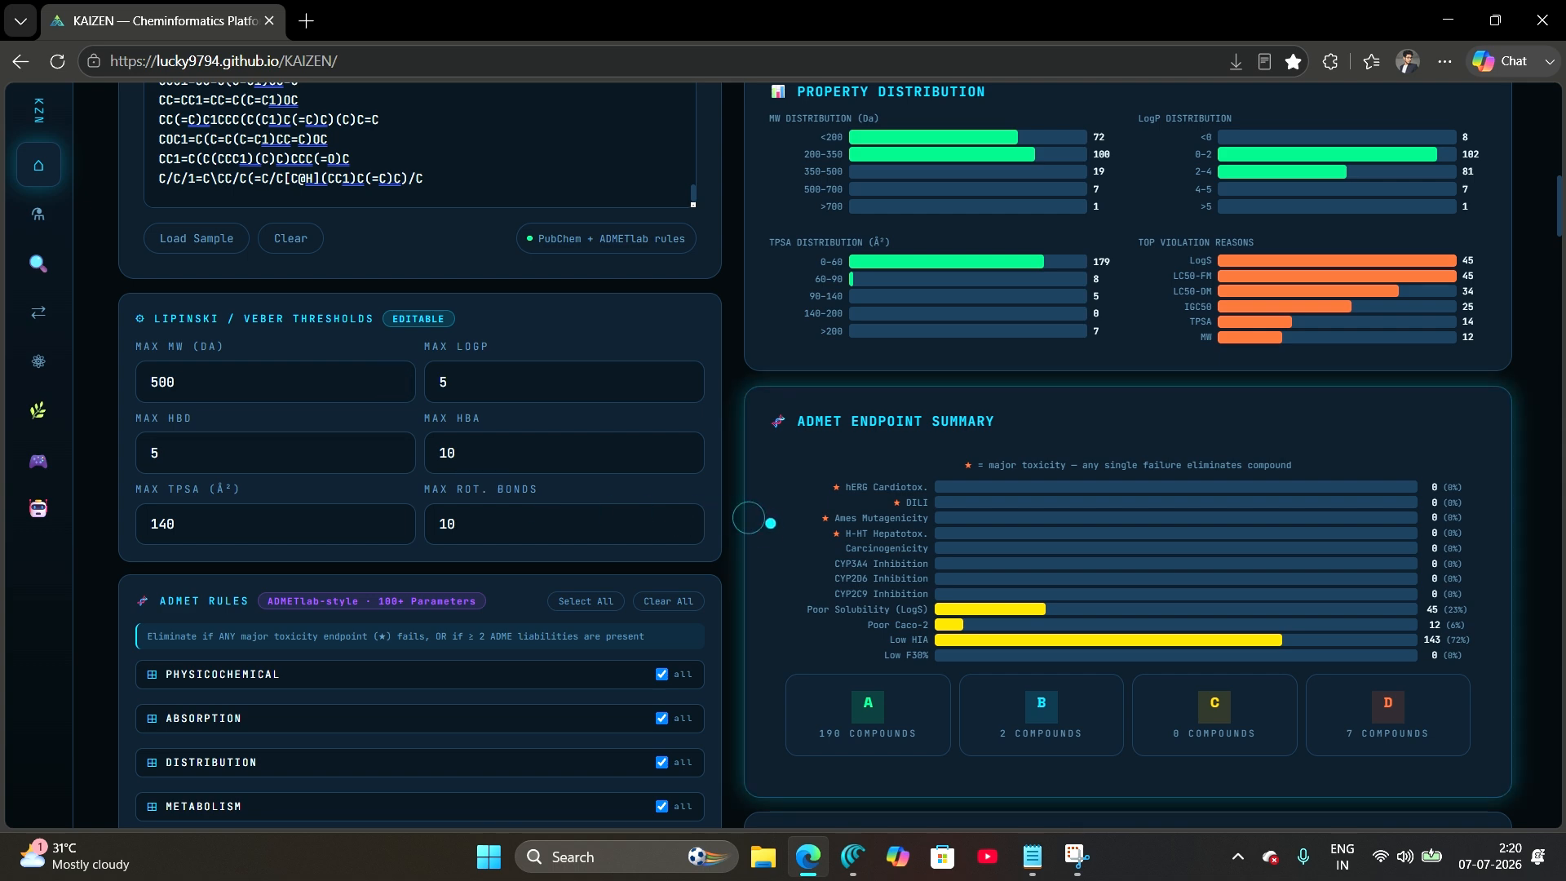
scroll(734, 517, down, 2)
scroll(734, 518, down, 2)
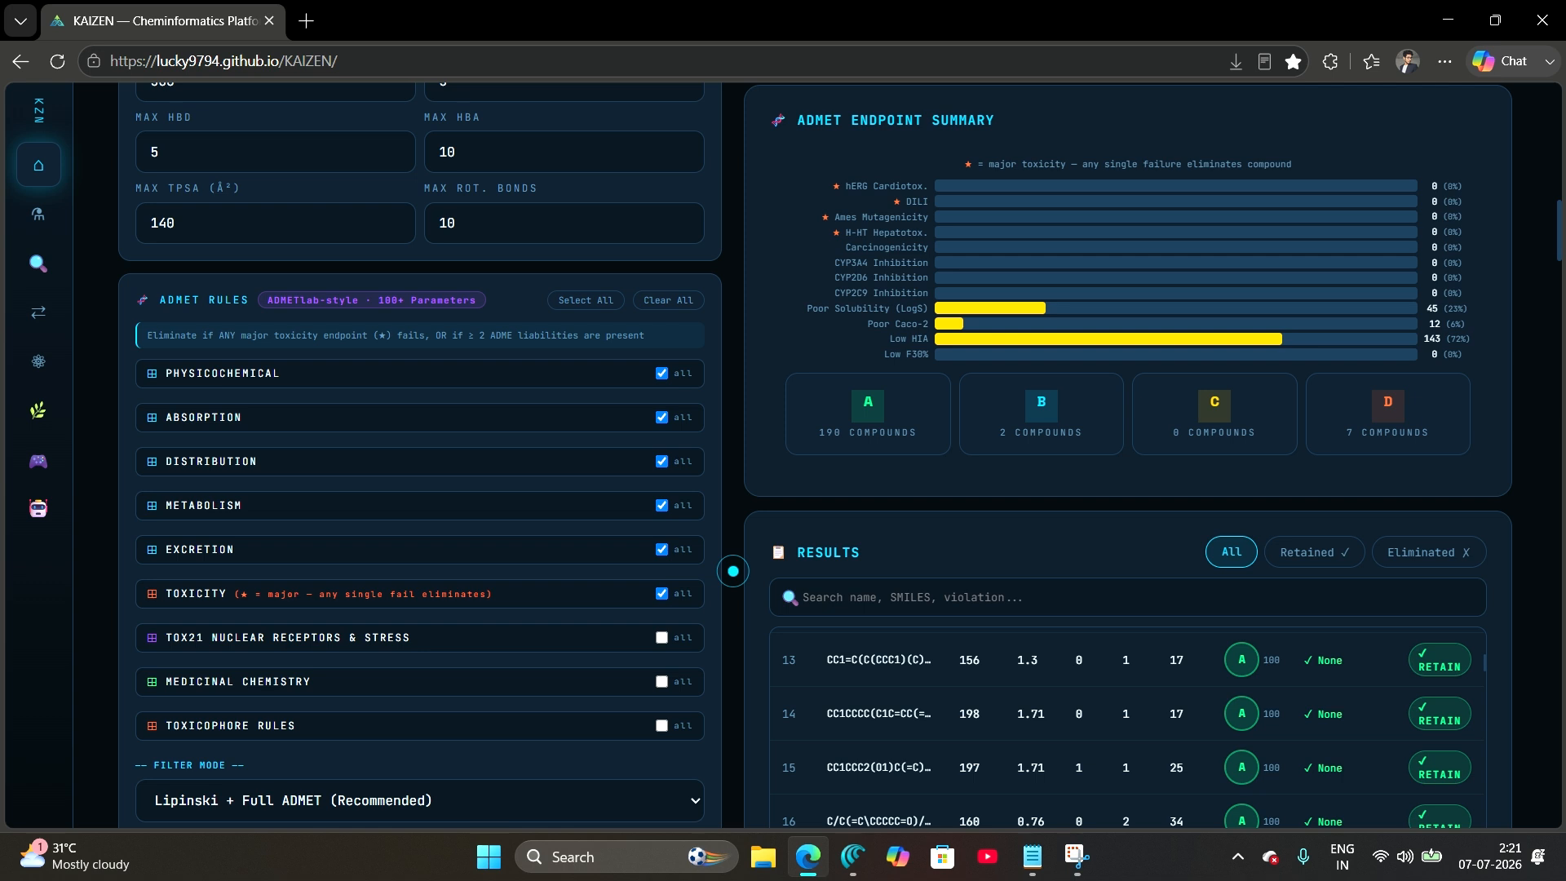
scroll(732, 571, down, 1)
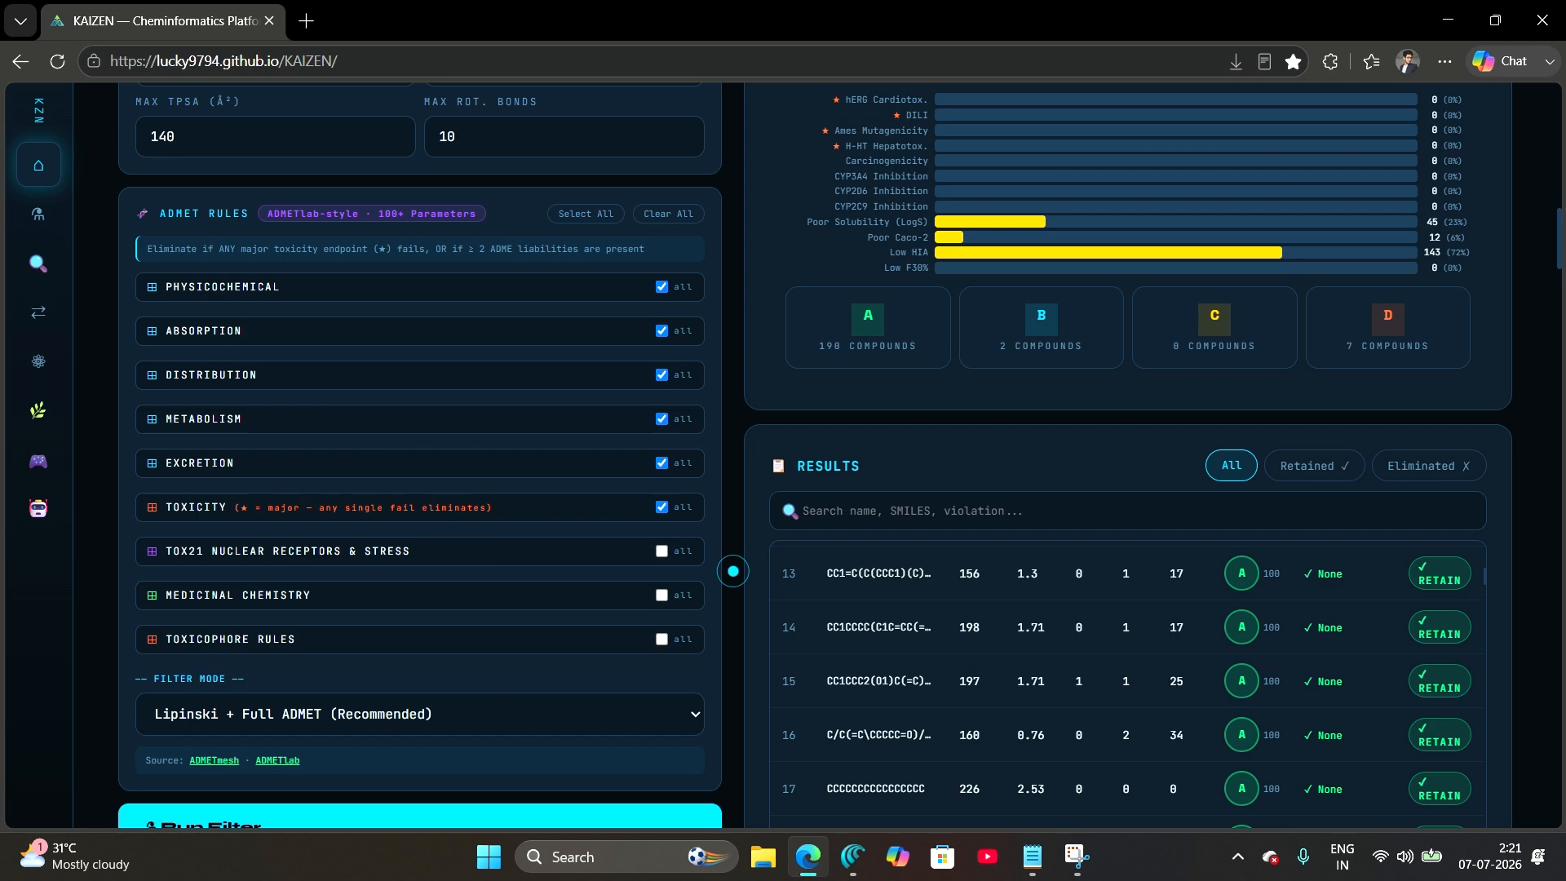
- Look through the pasted SMILES list and check it against the source list in Notepad
scroll(732, 571, up, 7)
scroll(471, 436, up, 1)
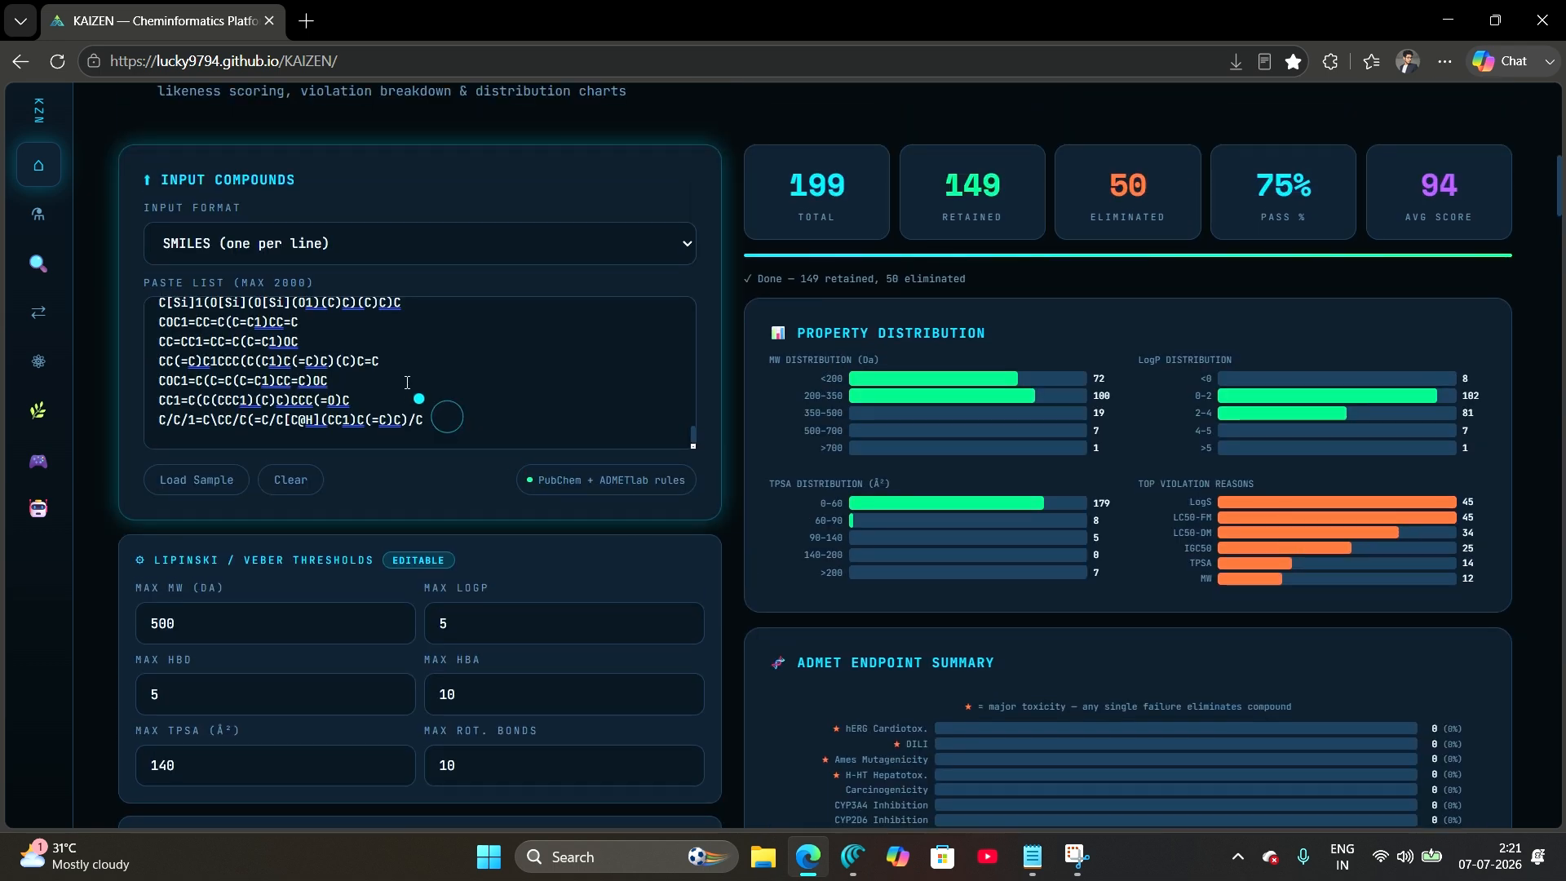
scroll(402, 378, up, 20)
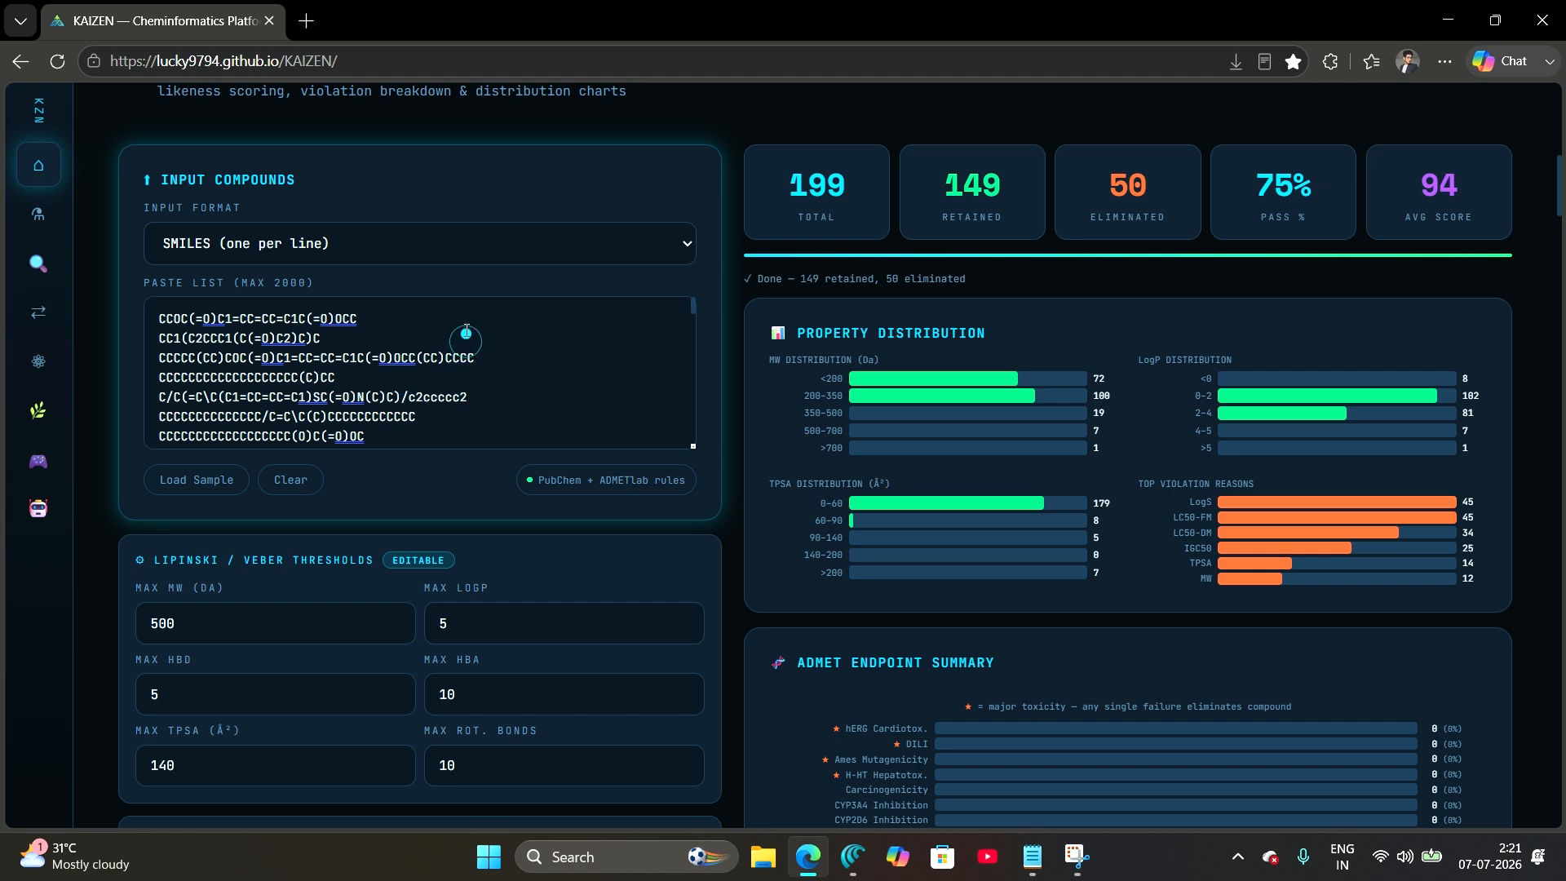
scroll(482, 371, down, 8)
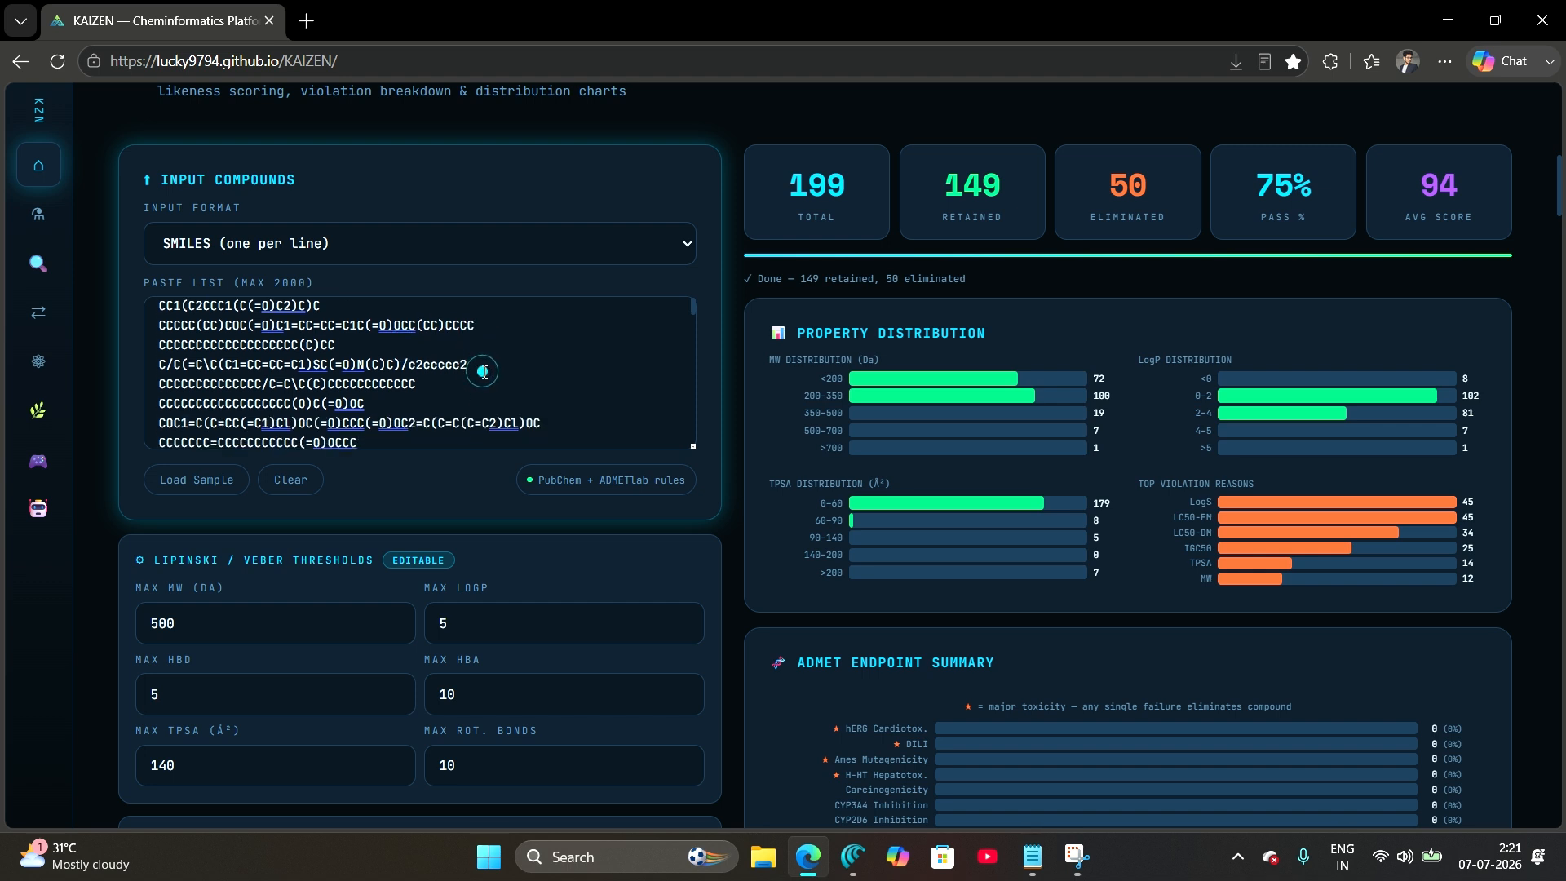
click(1031, 856)
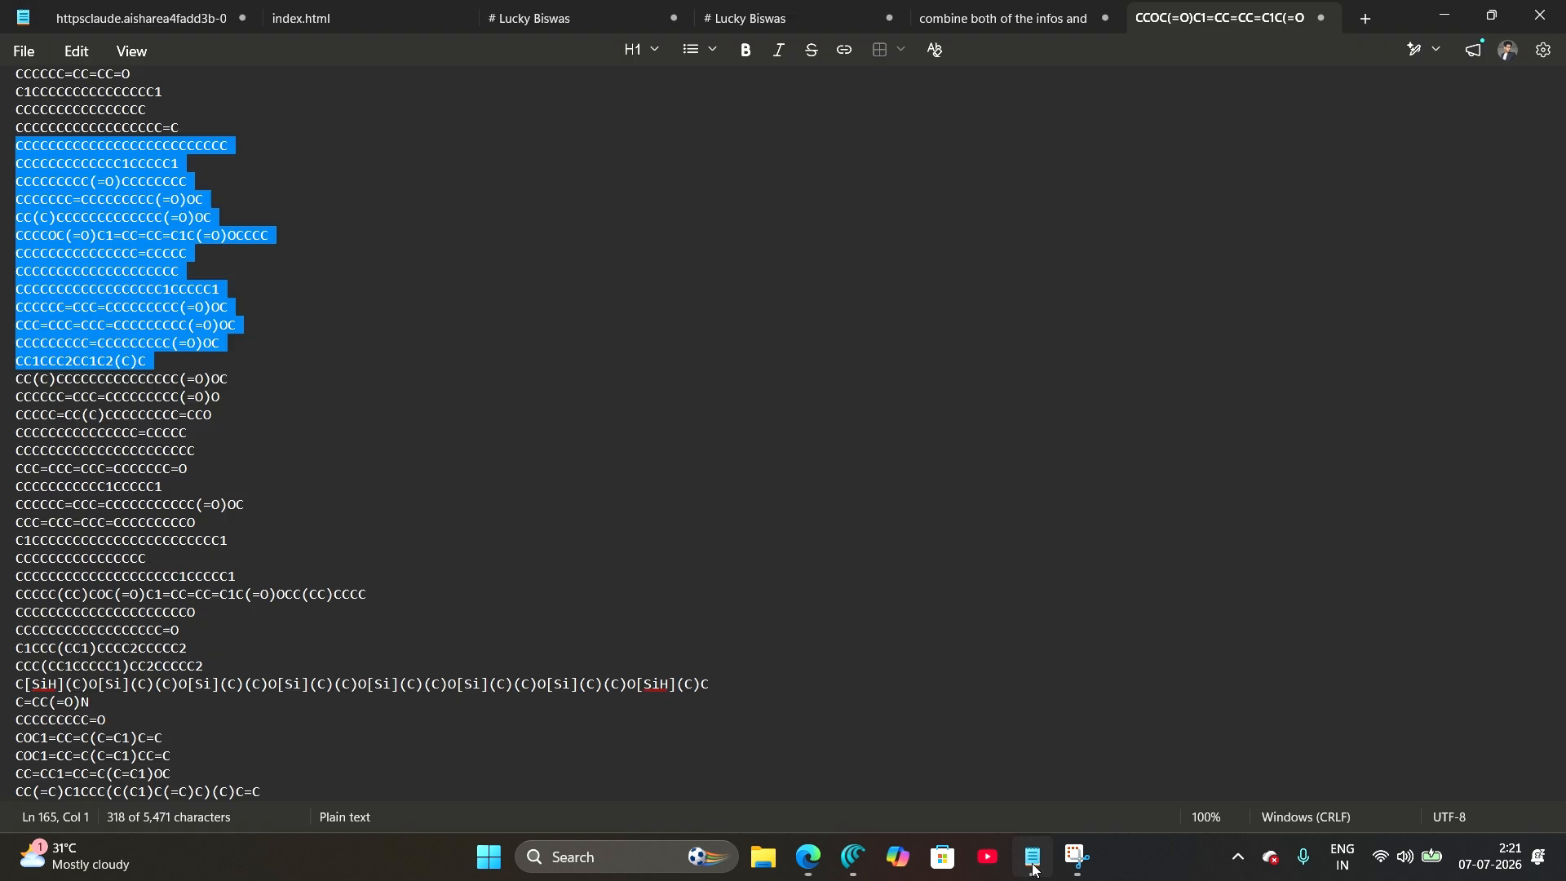
scroll(423, 374, up, 20)
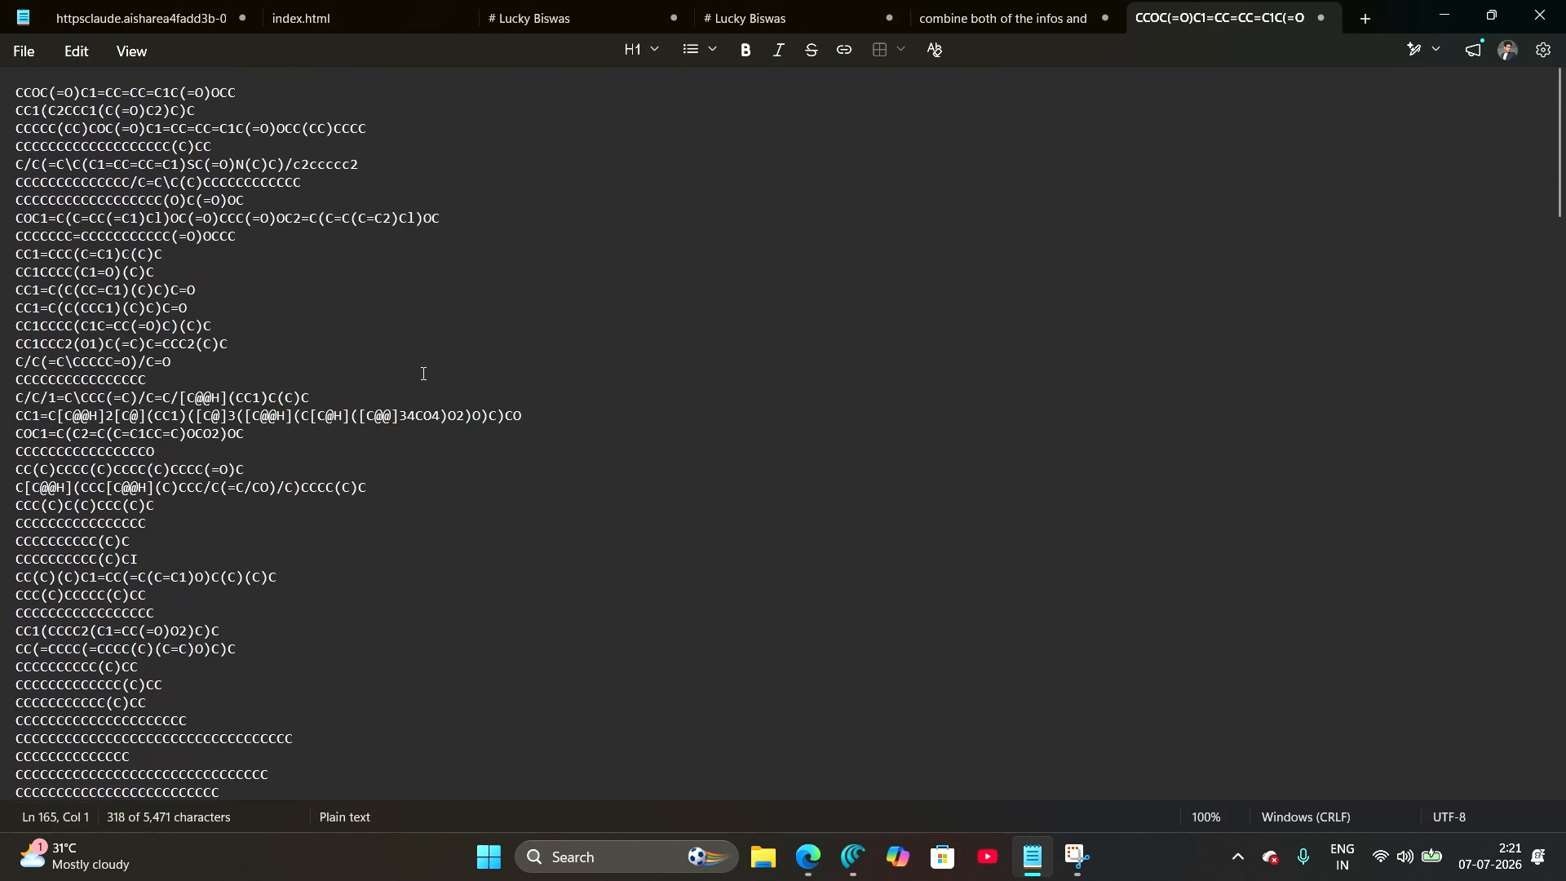
key(alt+Tab)
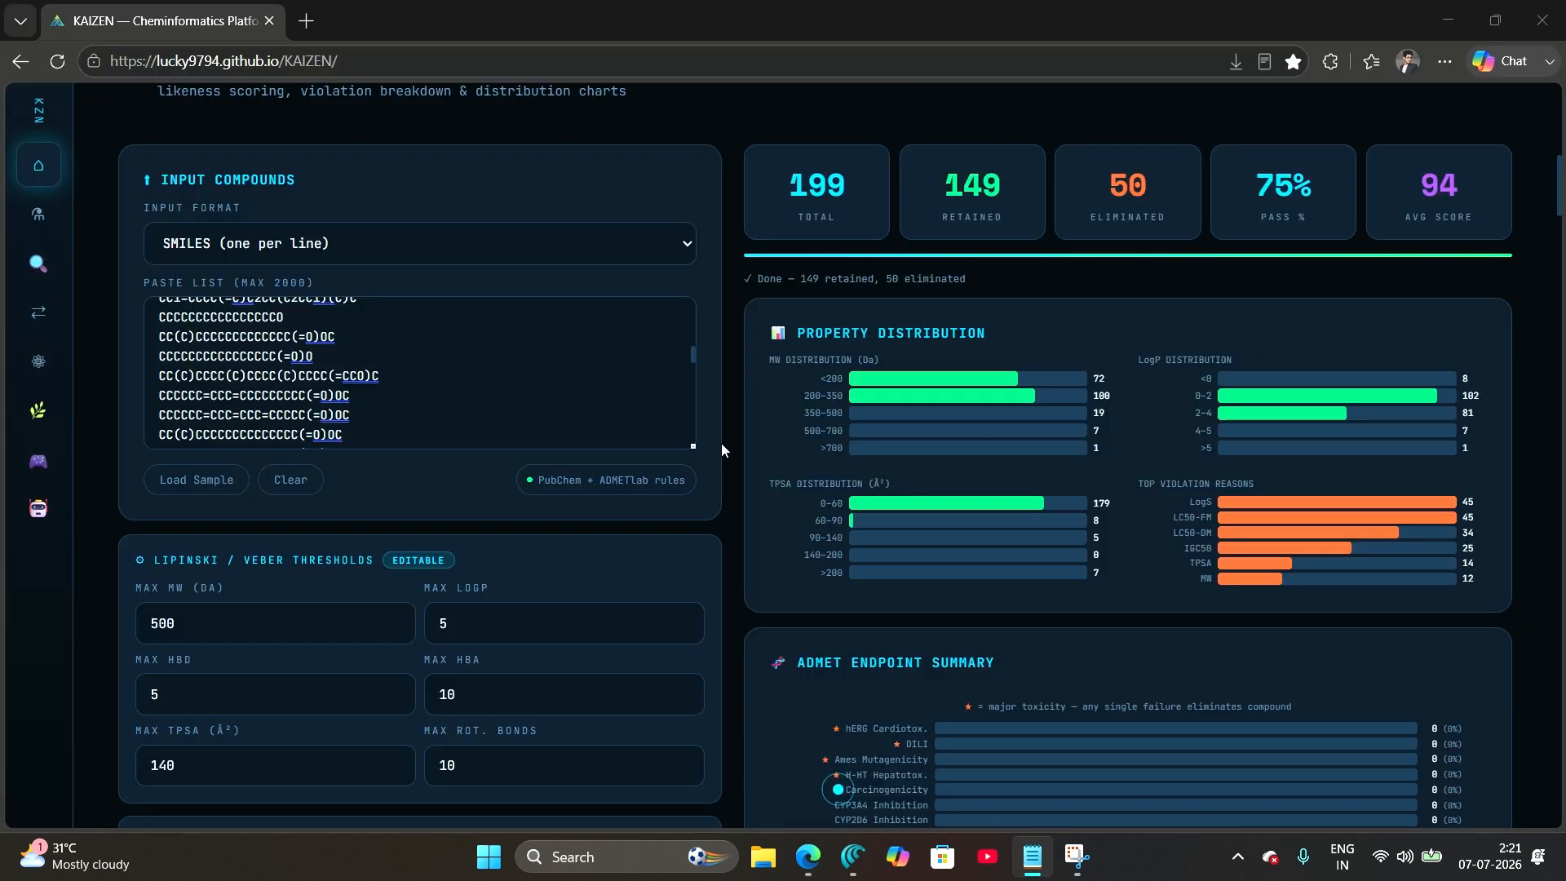
- Run the drug filter on the pasted SMILES list in Lipinski + Full ADMET mode
scroll(392, 473, down, 12)
scroll(452, 495, up, 1)
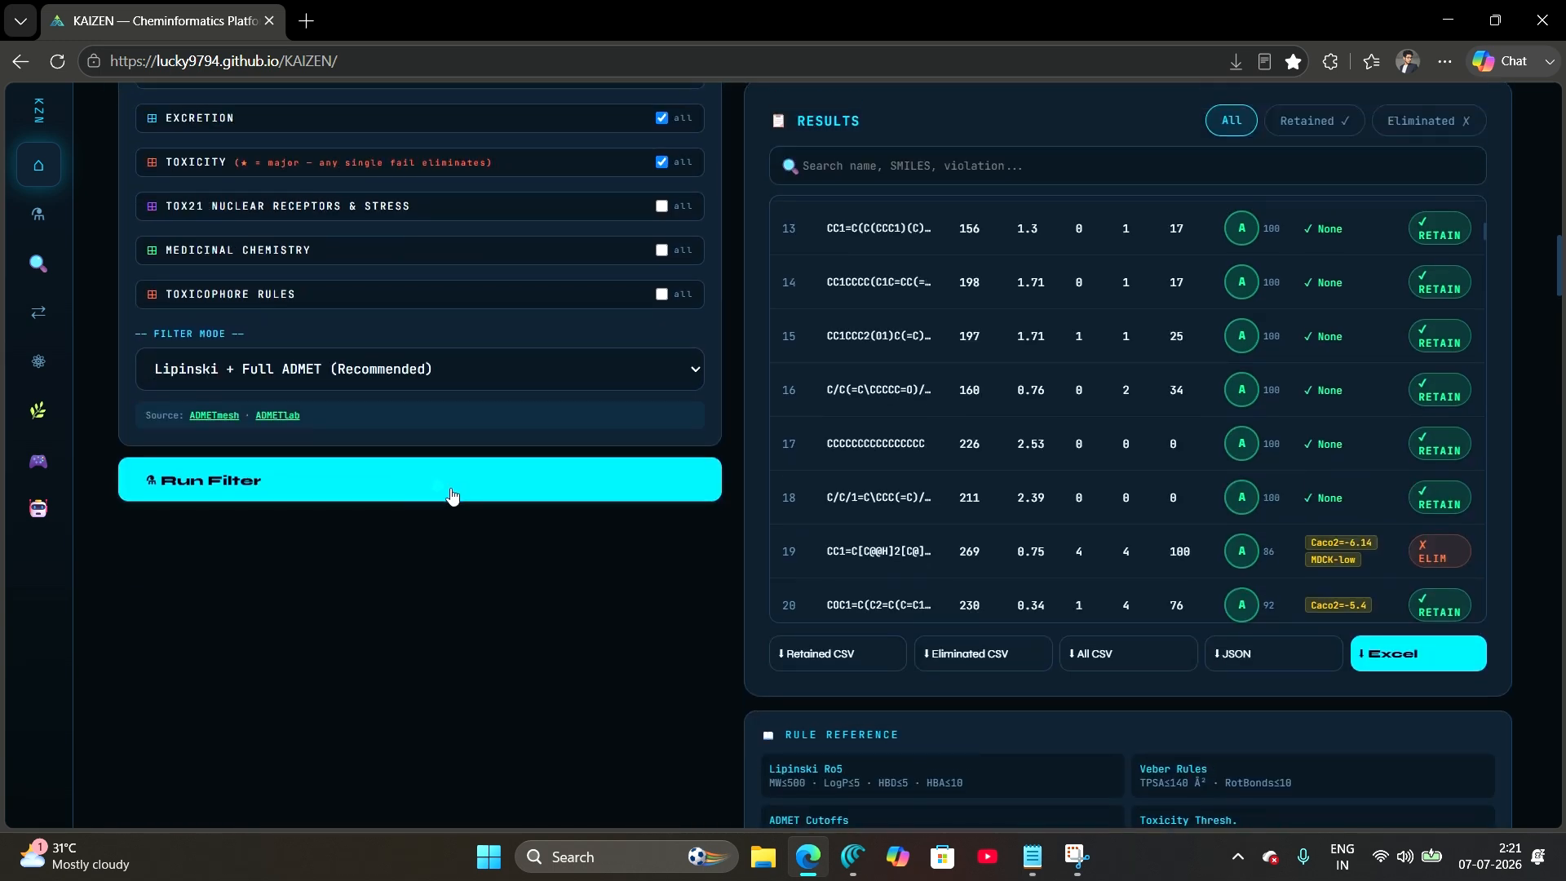
click(345, 484)
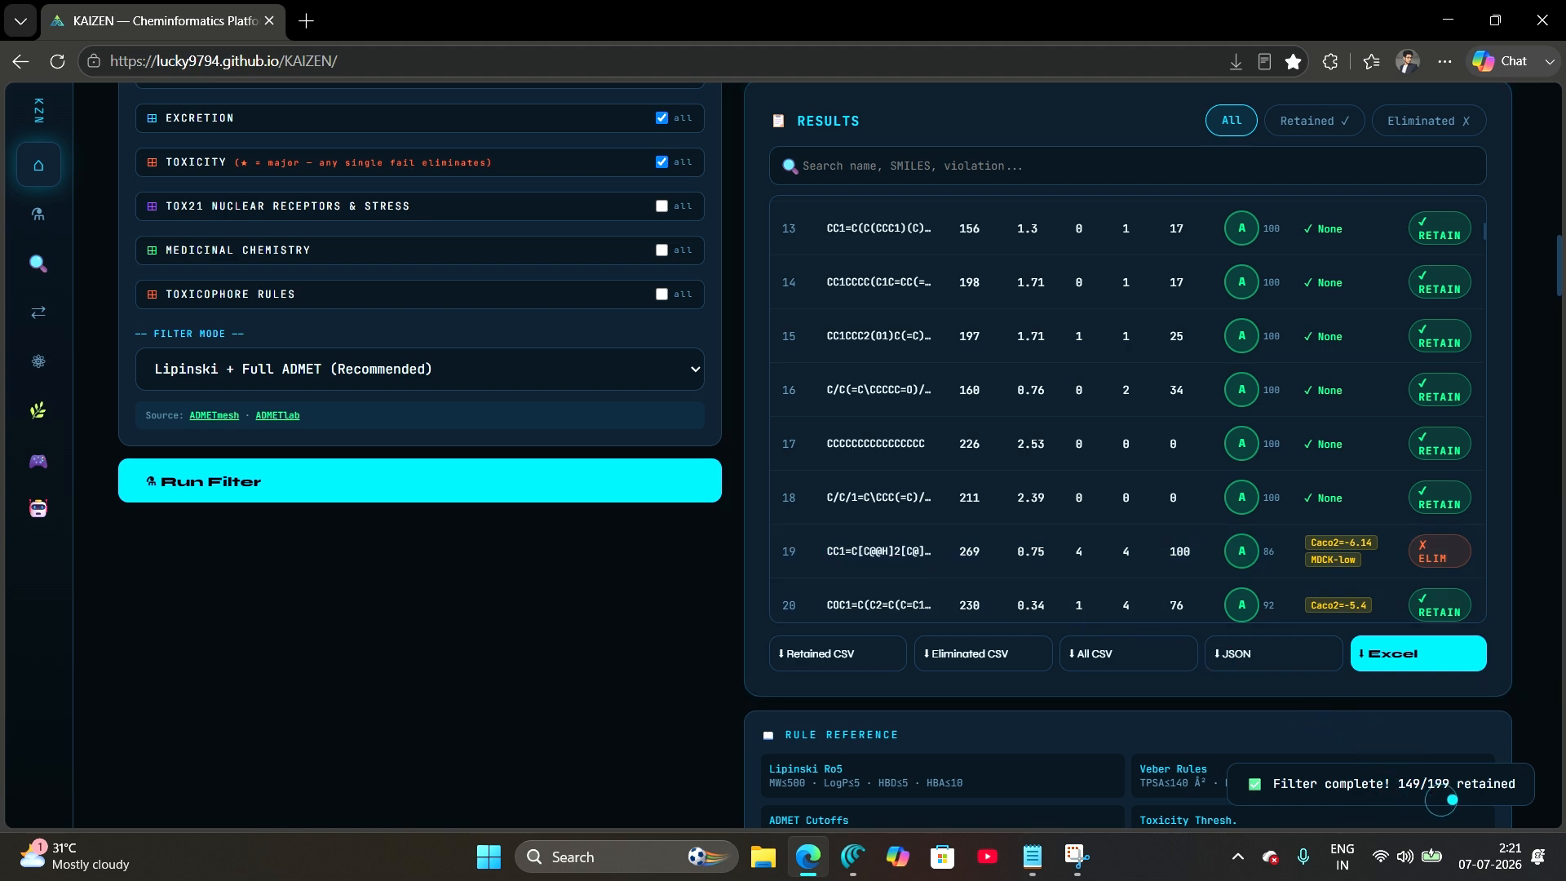
- Review the filter's summary counts, property charts and the first compounds' violations in the results table
scroll(994, 516, up, 10)
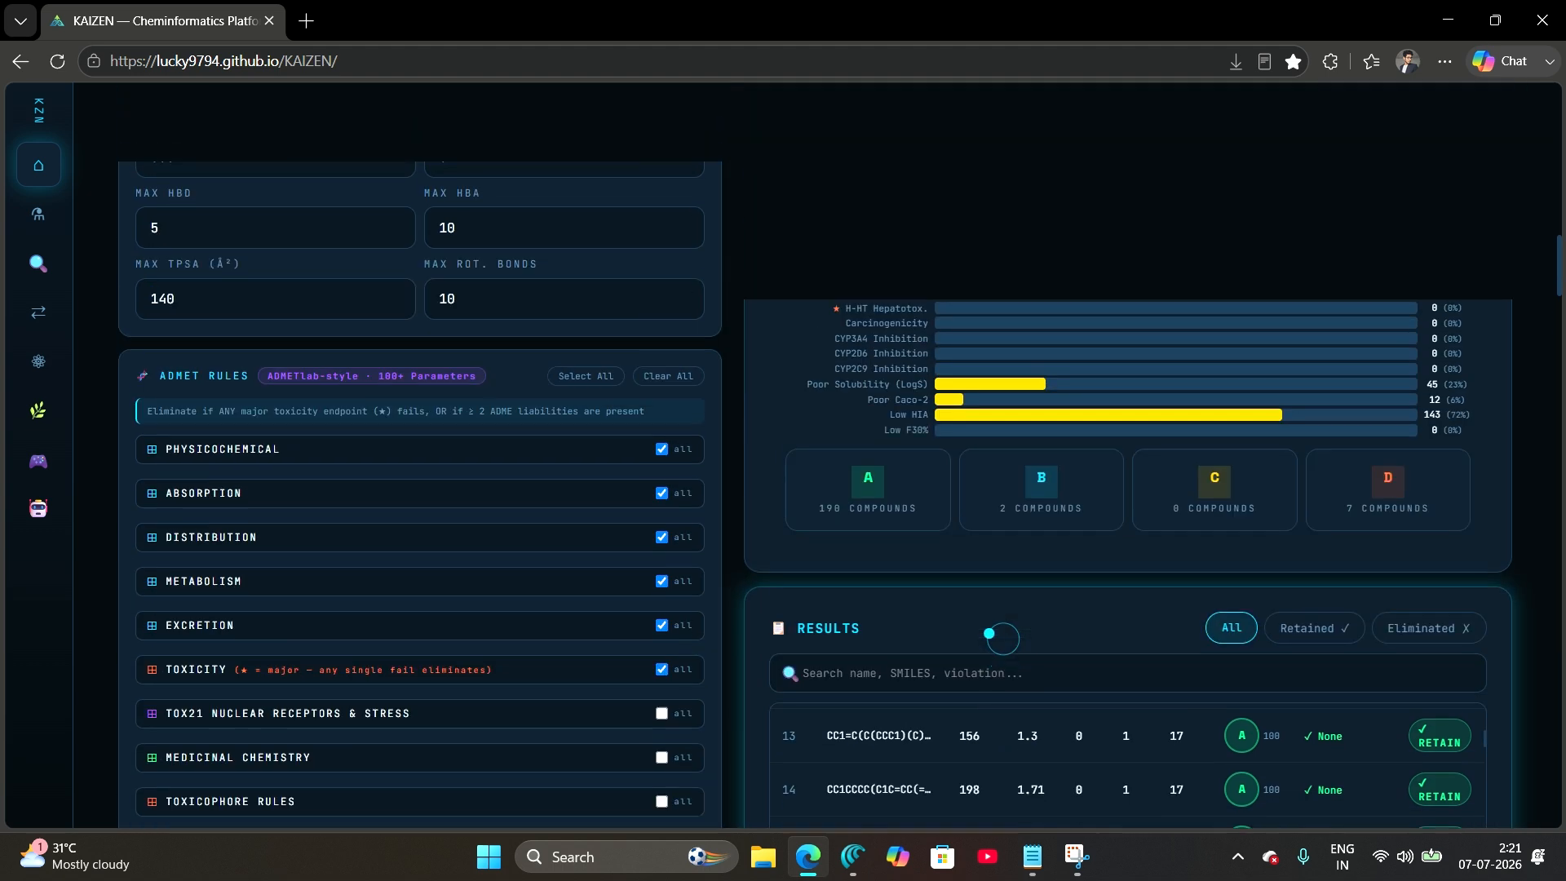
scroll(994, 515, up, 4)
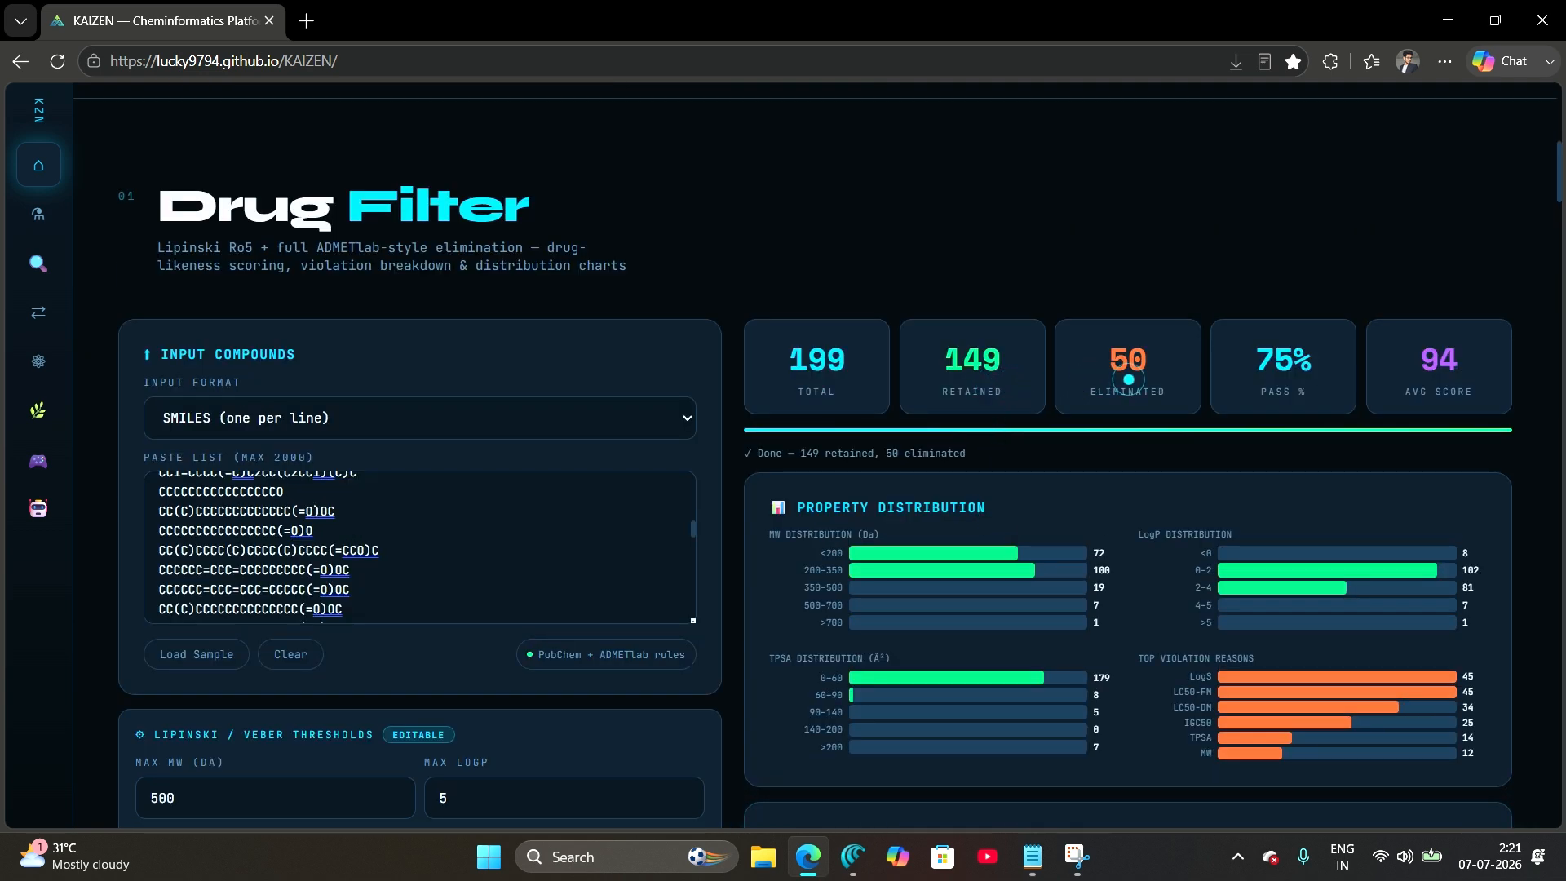
scroll(1128, 379, down, 4)
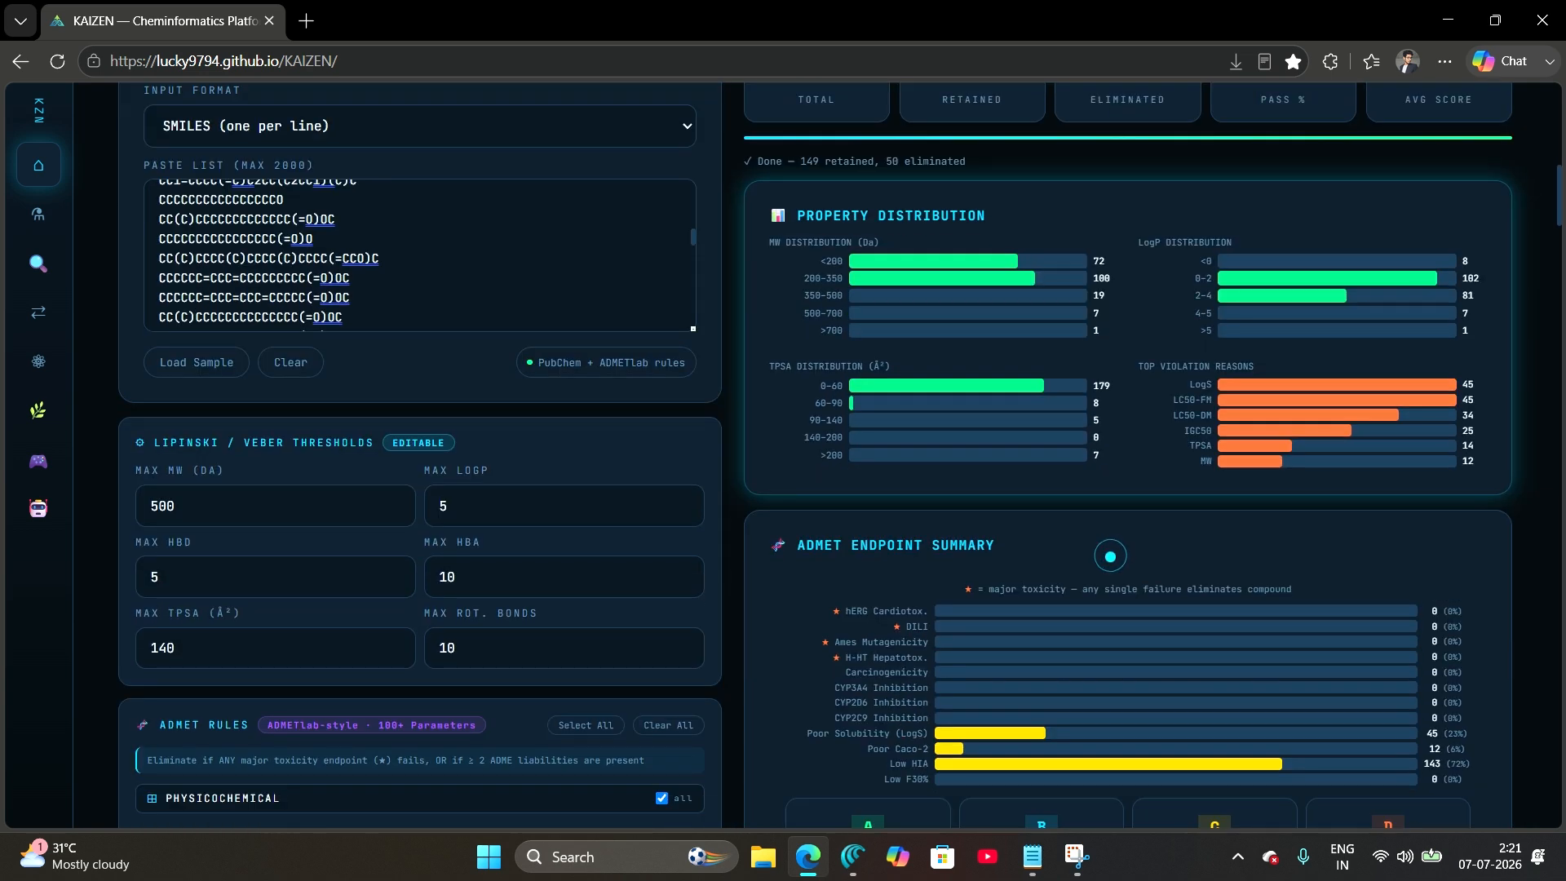
scroll(1060, 424, down, 7)
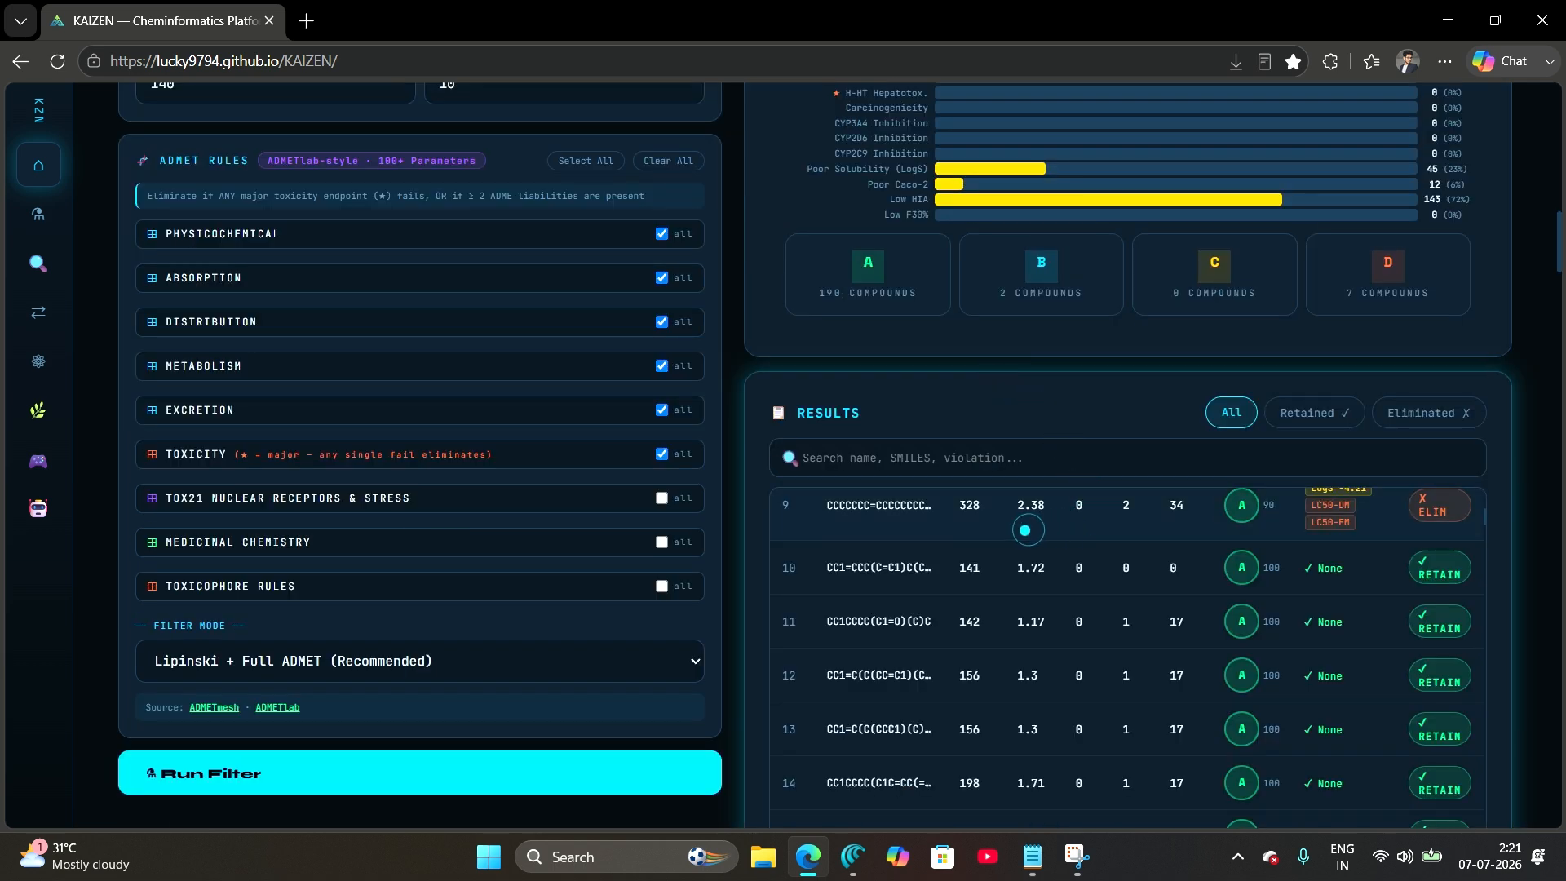
scroll(1025, 530, up, 2)
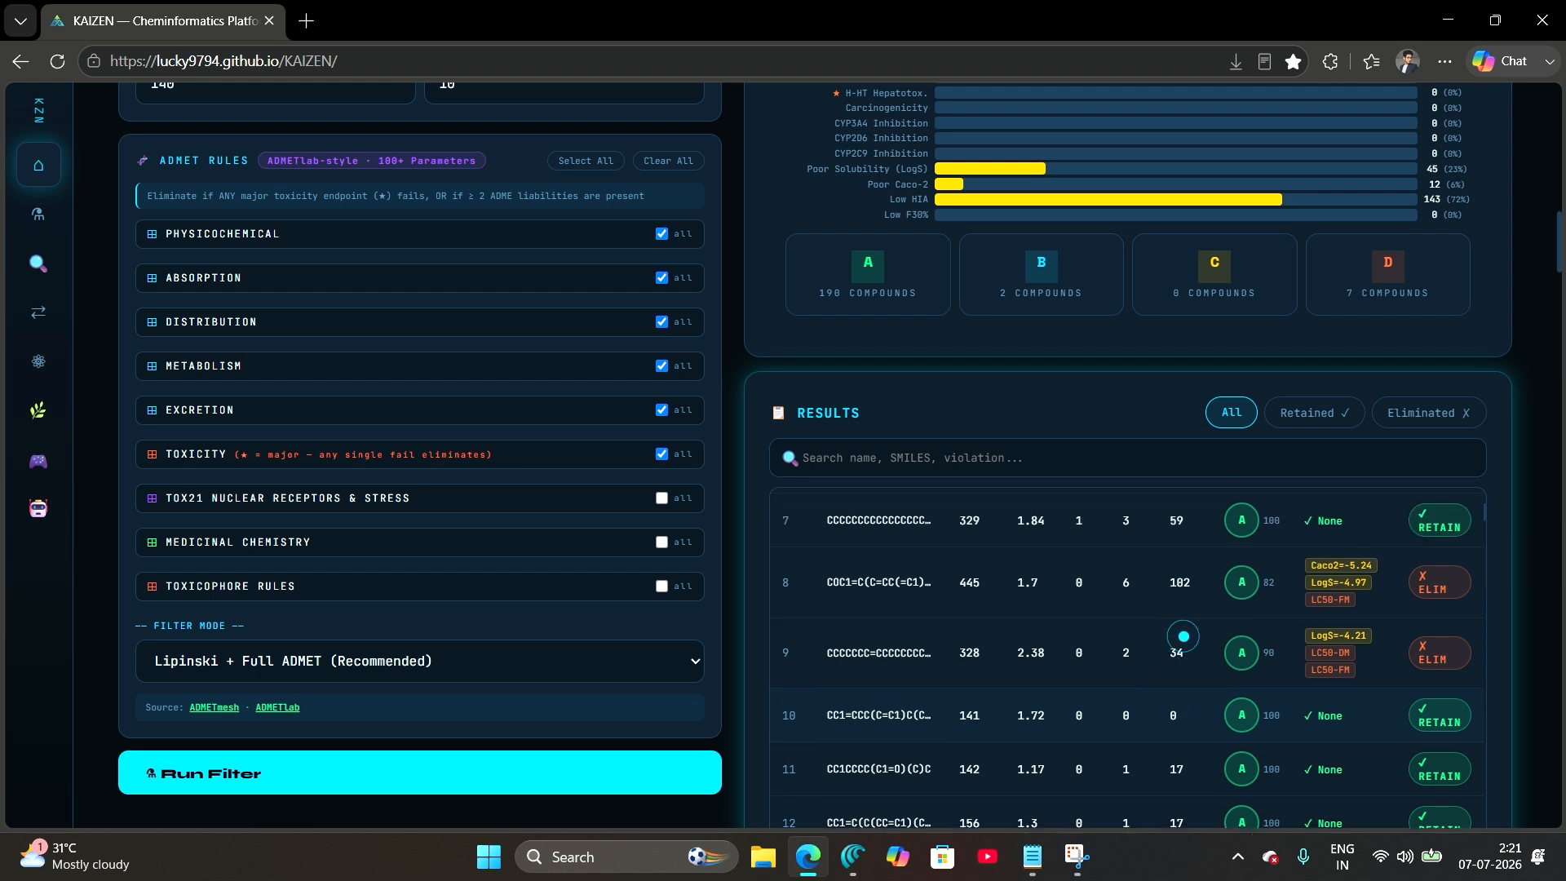
scroll(1175, 633, up, 1)
scroll(1173, 631, up, 3)
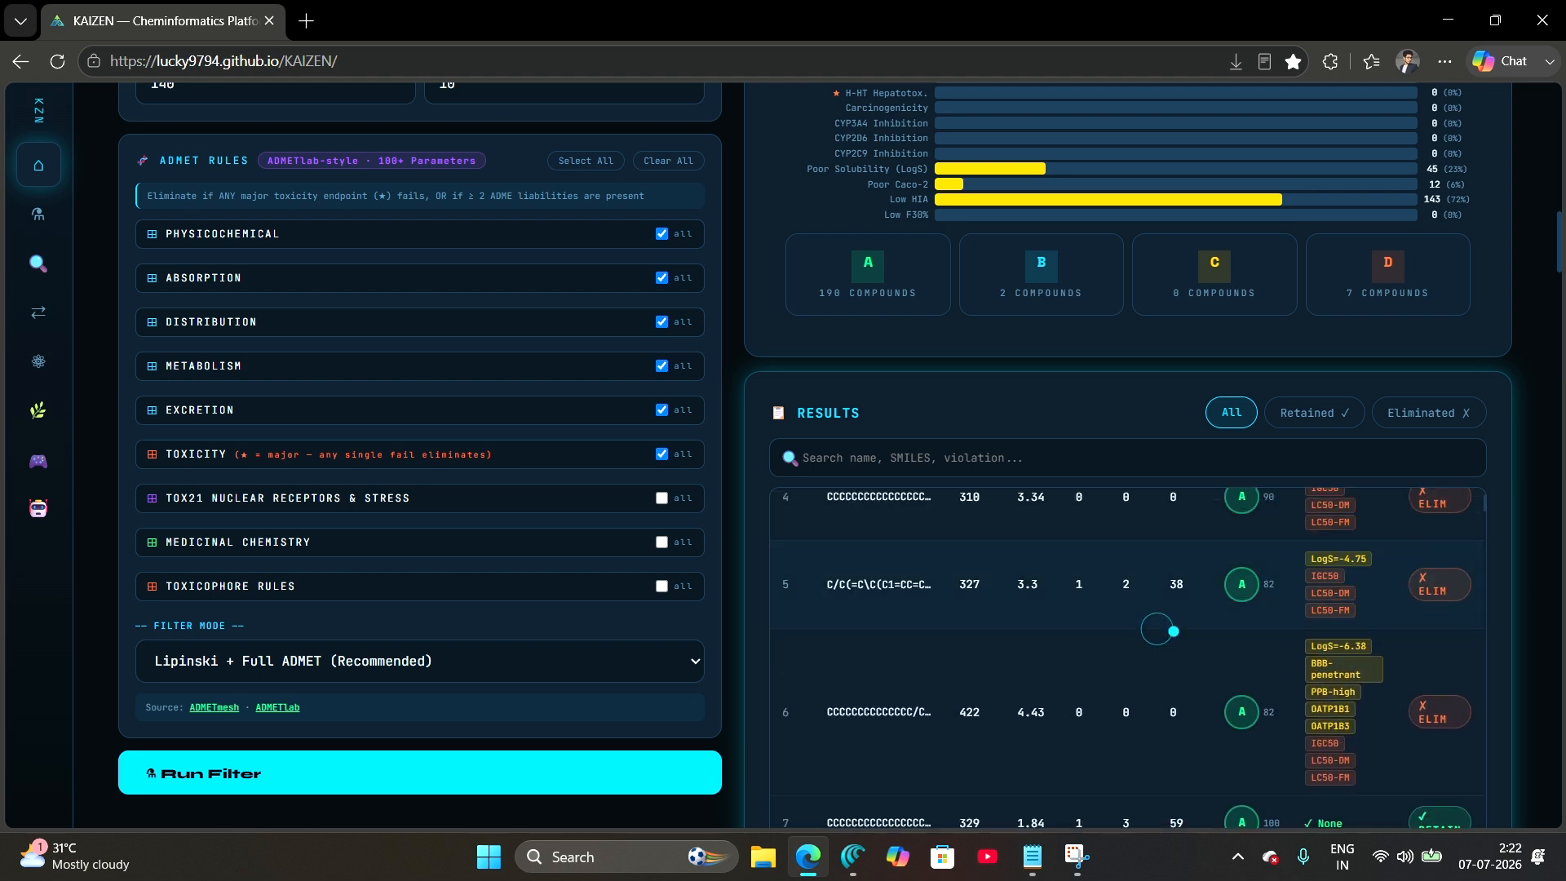
- Enable all Tox21 Nuclear Receptors & Stress, Medicinal Chemistry and Toxicophore rules, and rerun the filter
click(662, 498)
click(663, 543)
click(661, 589)
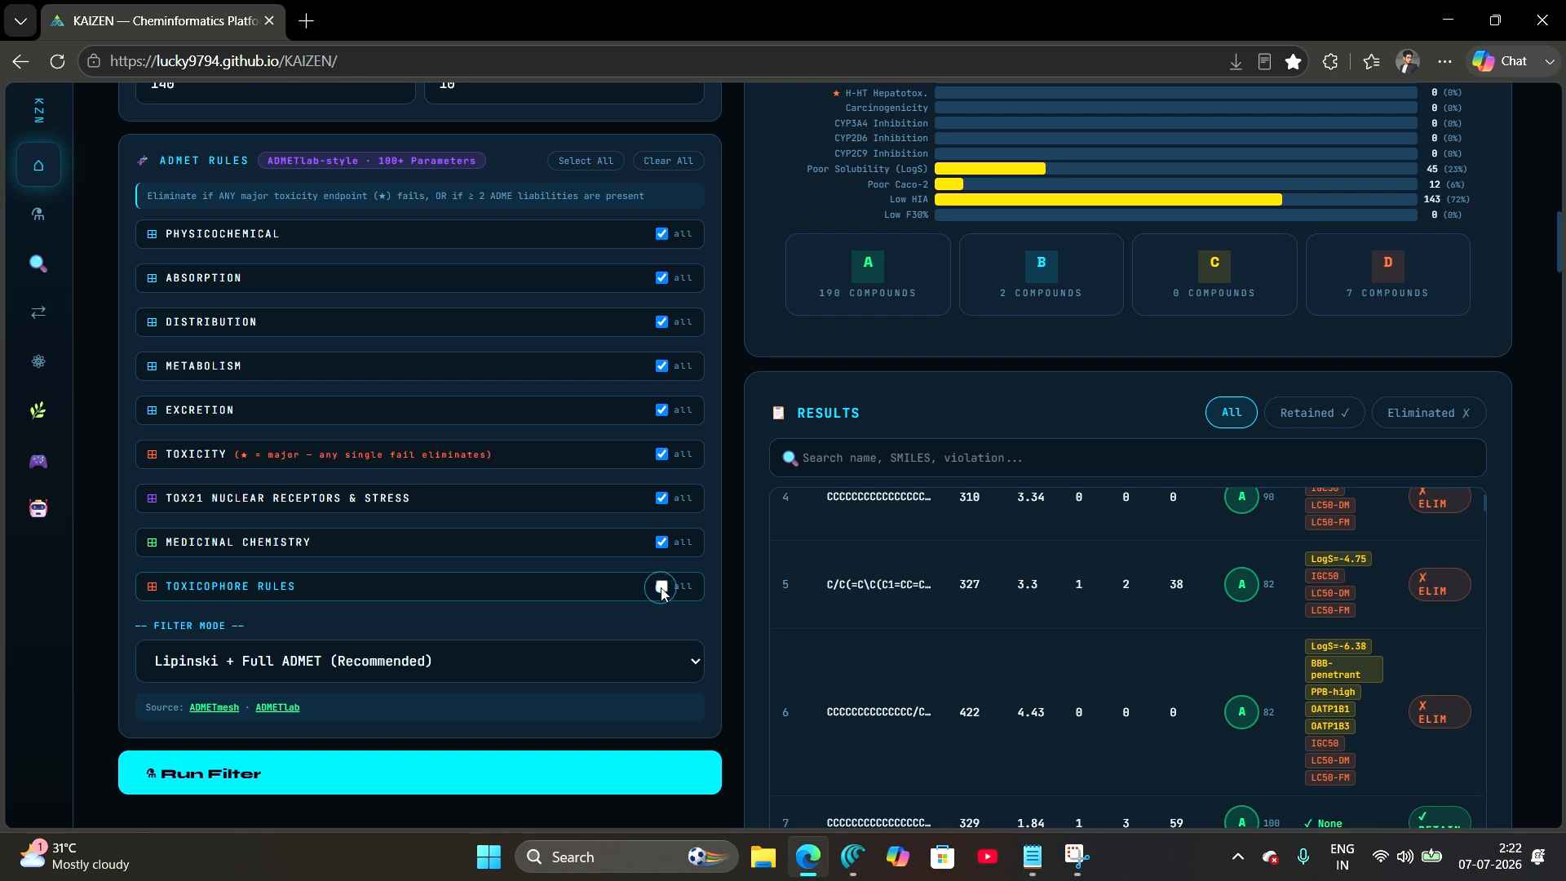
click(432, 785)
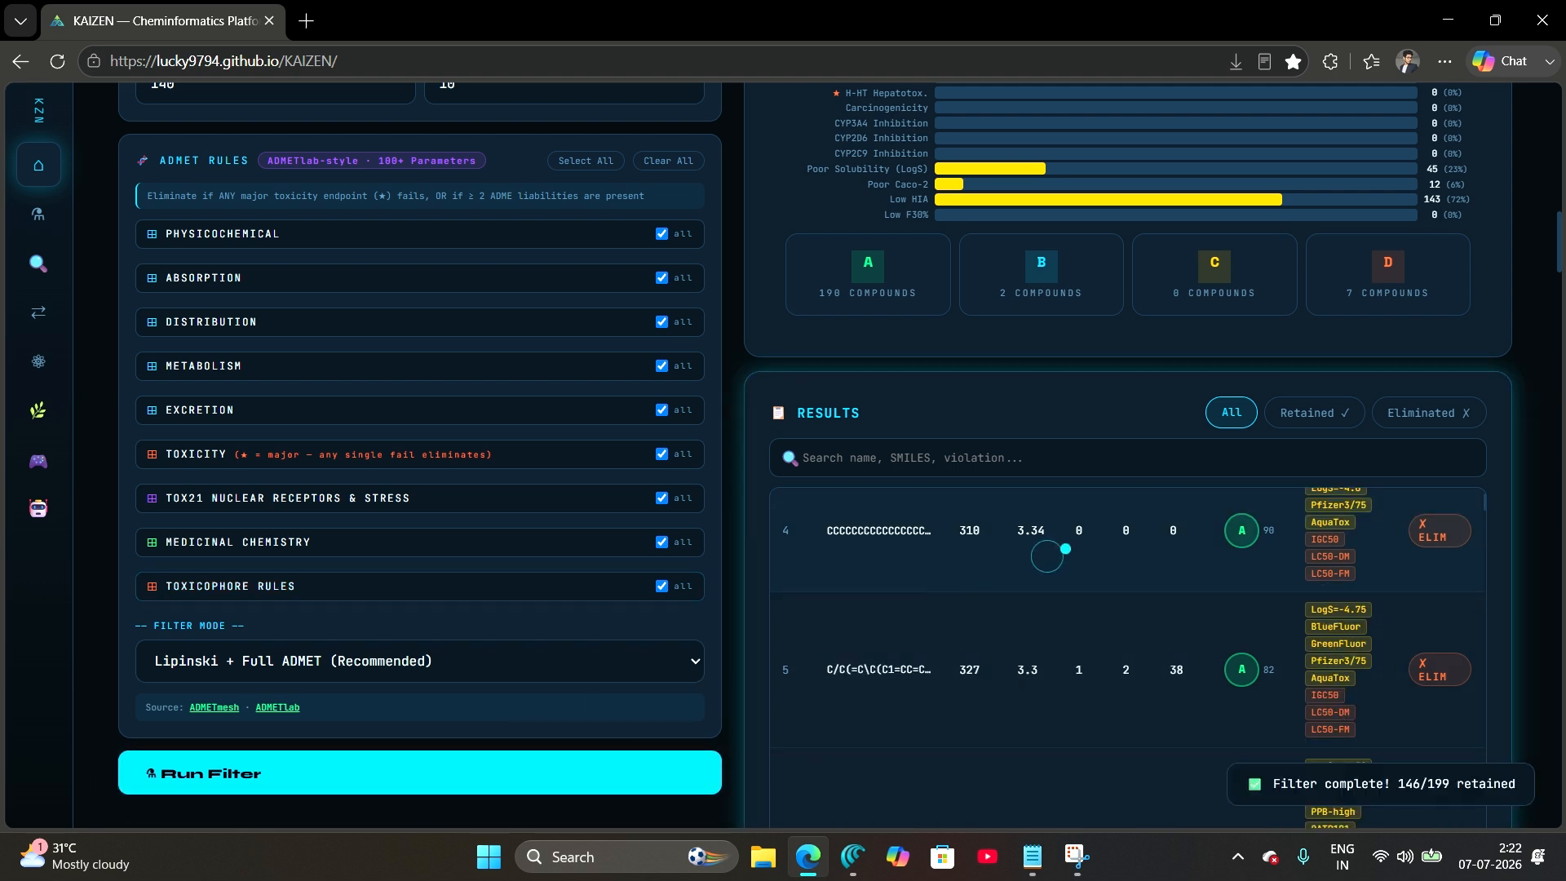
- Examine the rerun's retained and eliminated counts, endpoint summary, result rows, export formats and rule reference
scroll(1065, 549, up, 1)
scroll(1064, 549, up, 3)
scroll(1024, 405, up, 7)
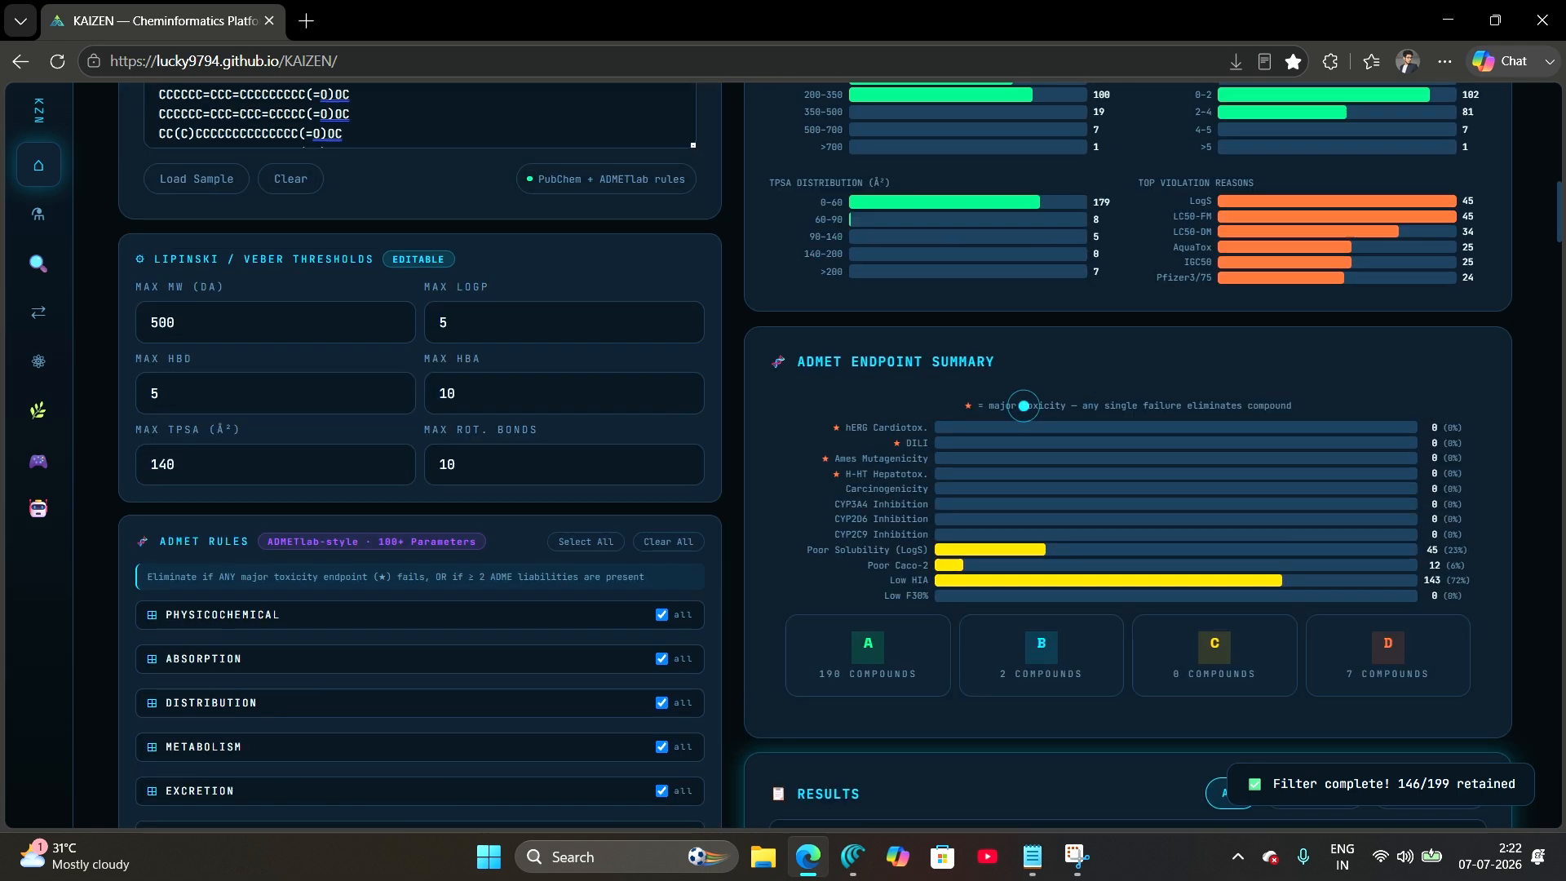
scroll(1024, 405, up, 5)
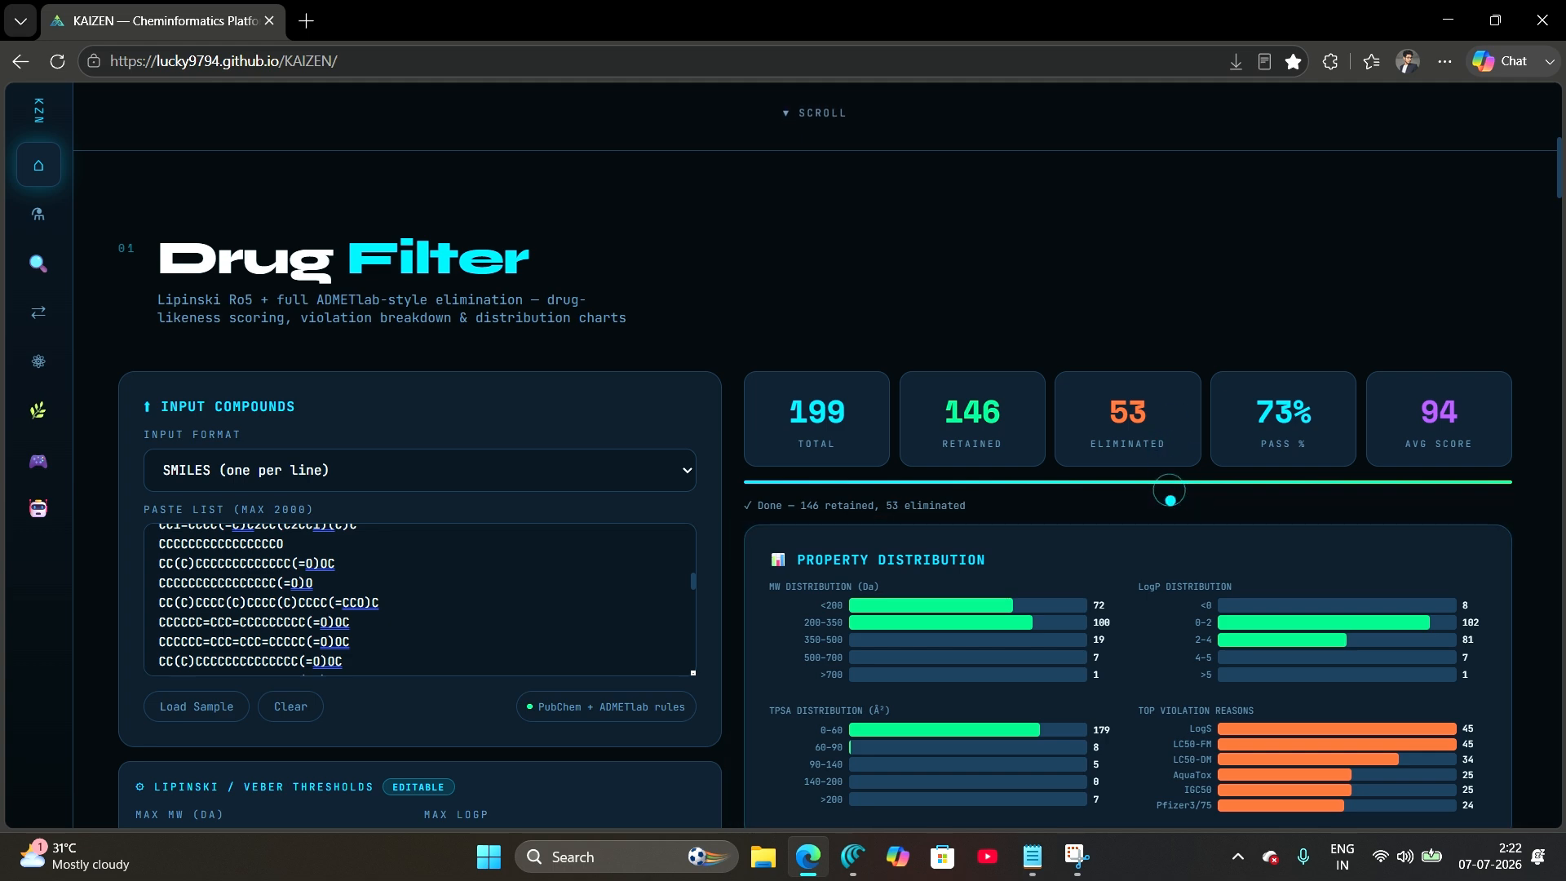
scroll(1170, 501, down, 8)
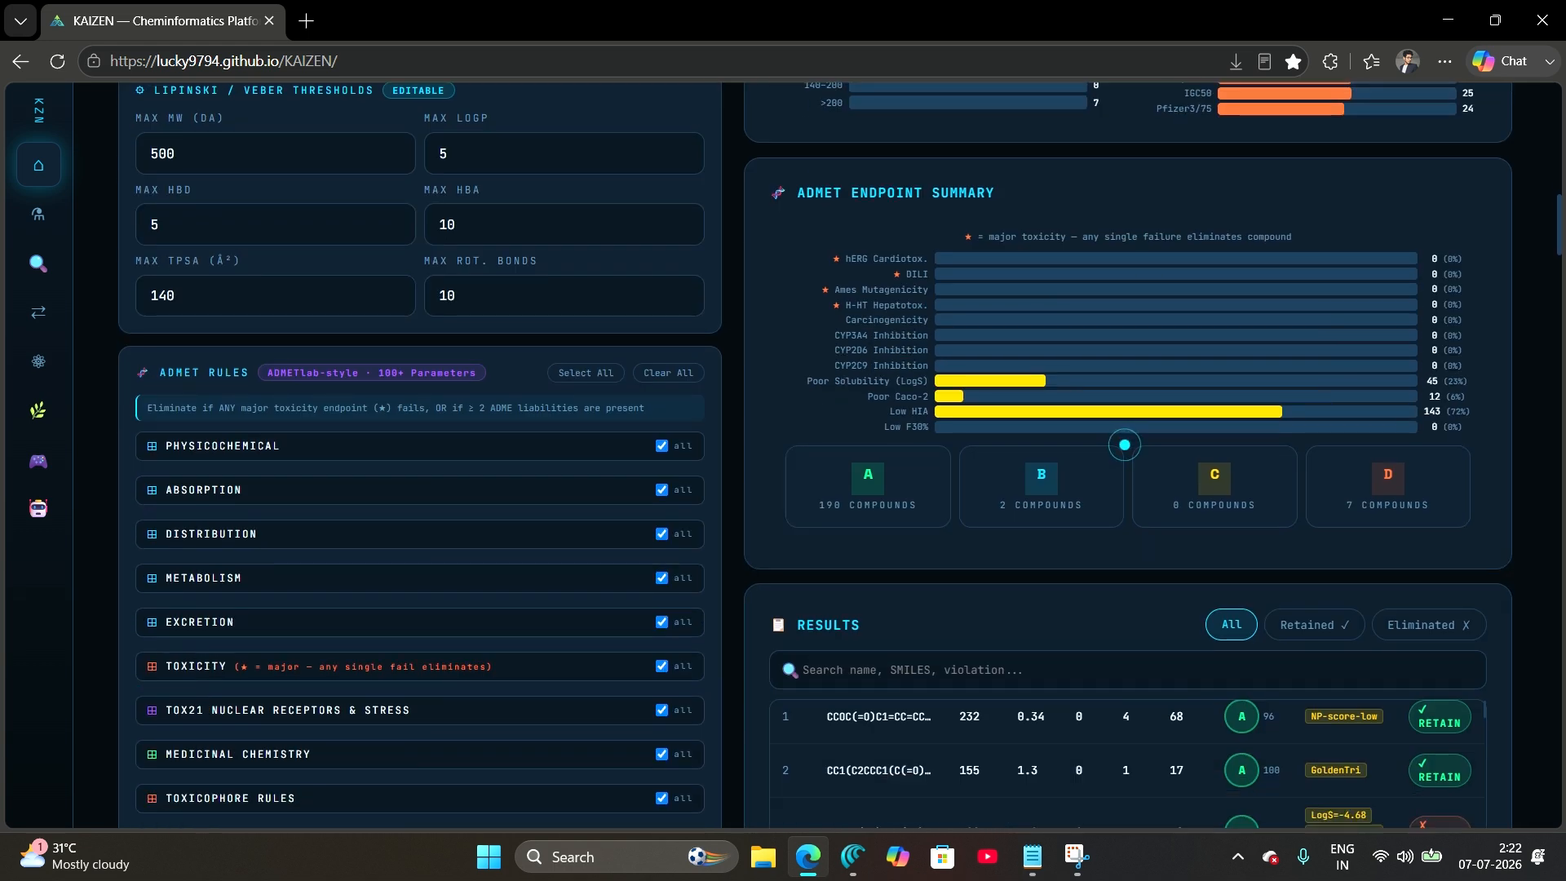
scroll(1056, 512, down, 4)
scroll(747, 671, down, 2)
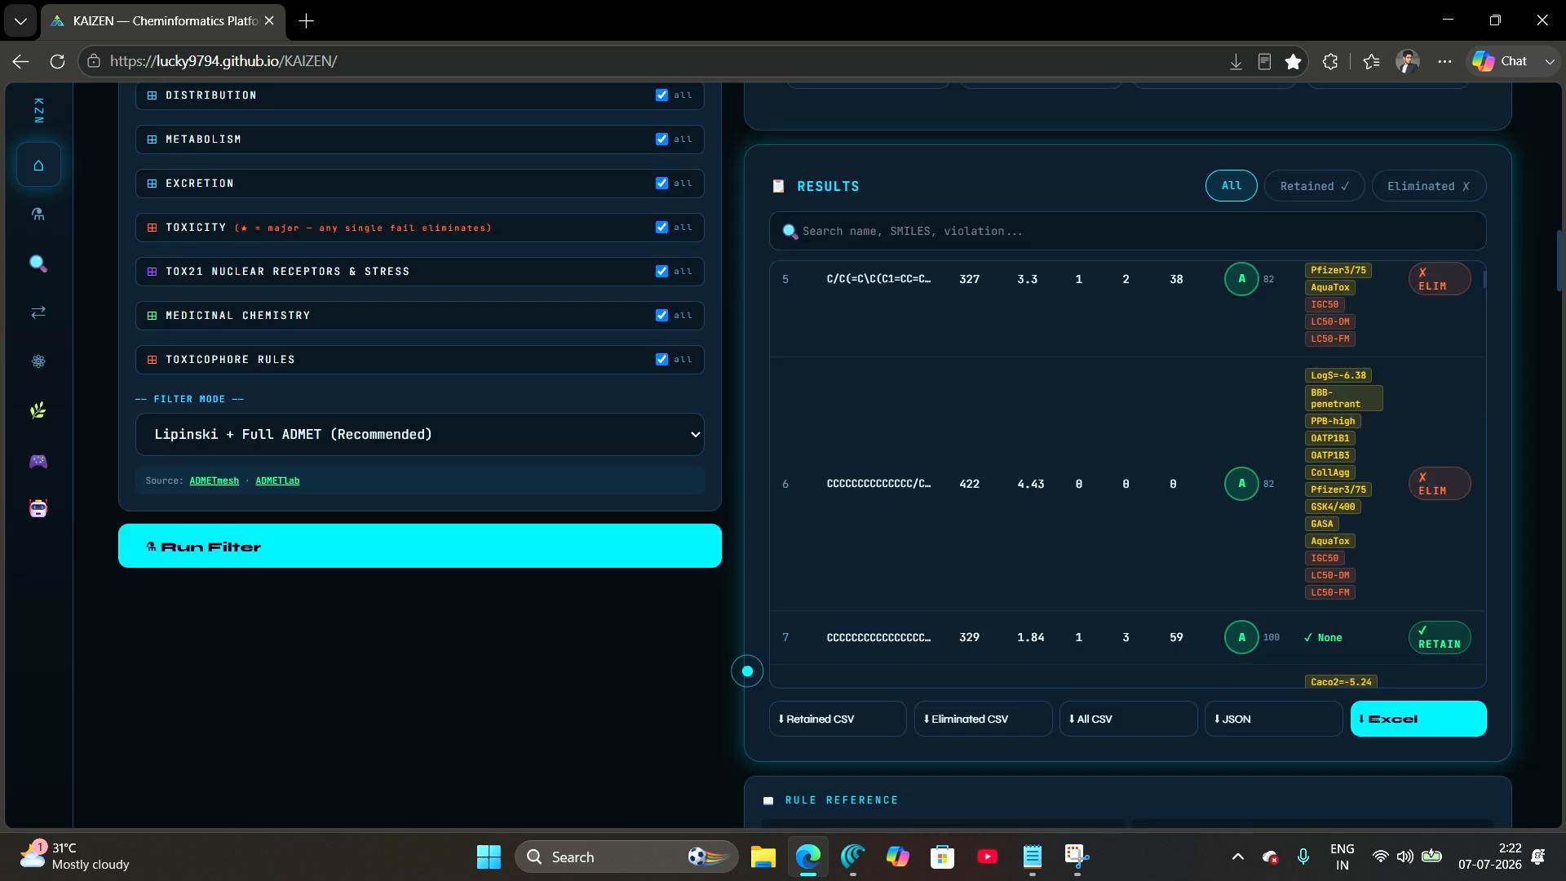
scroll(747, 671, down, 1)
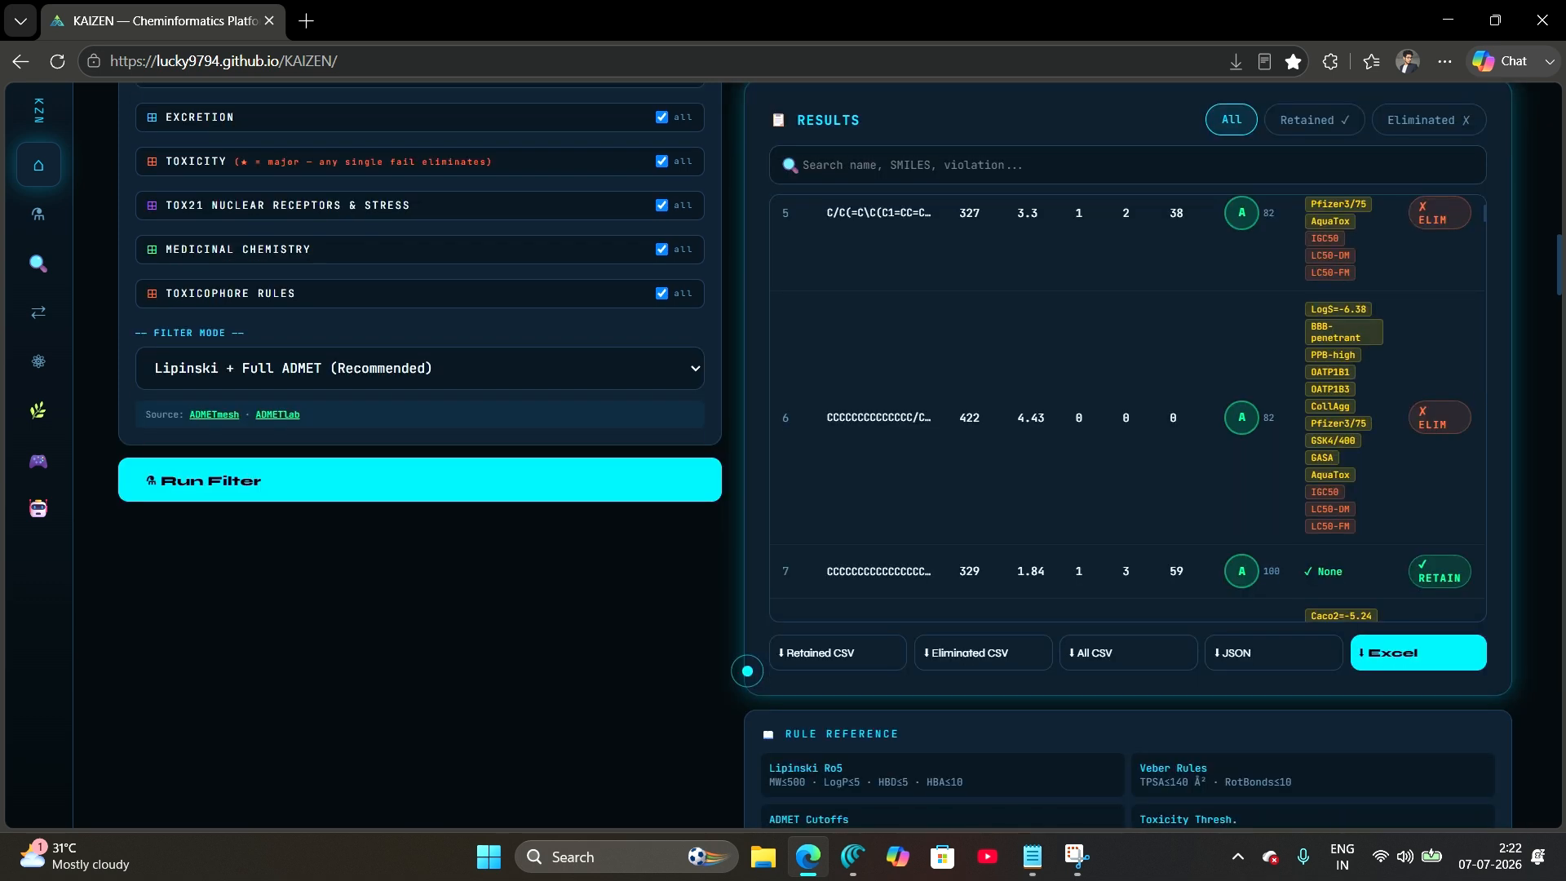
scroll(934, 676, down, 2)
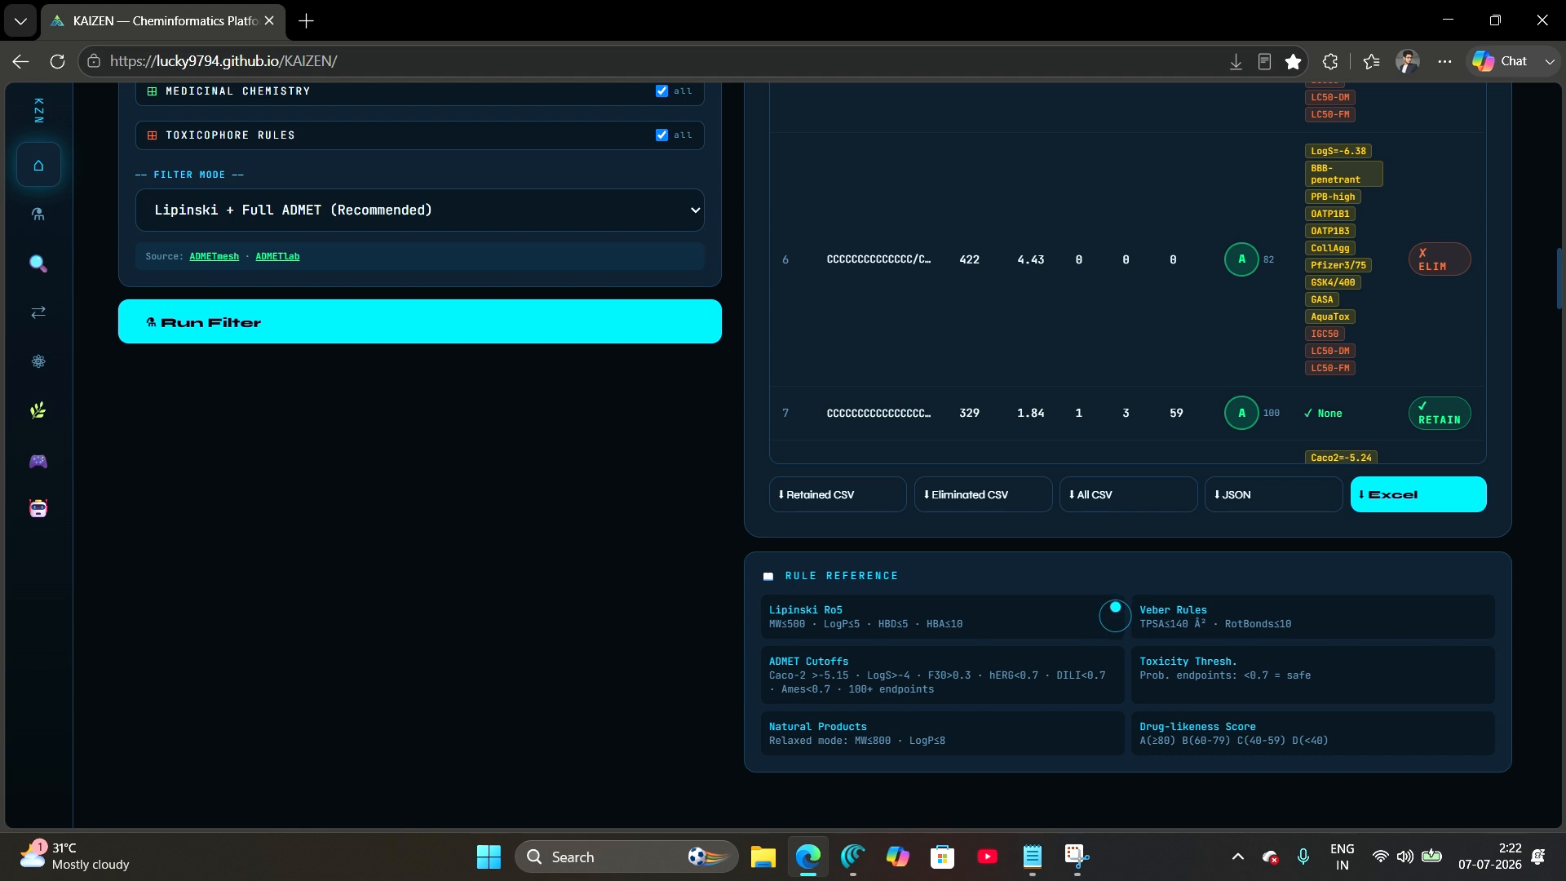
scroll(1170, 560, up, 1)
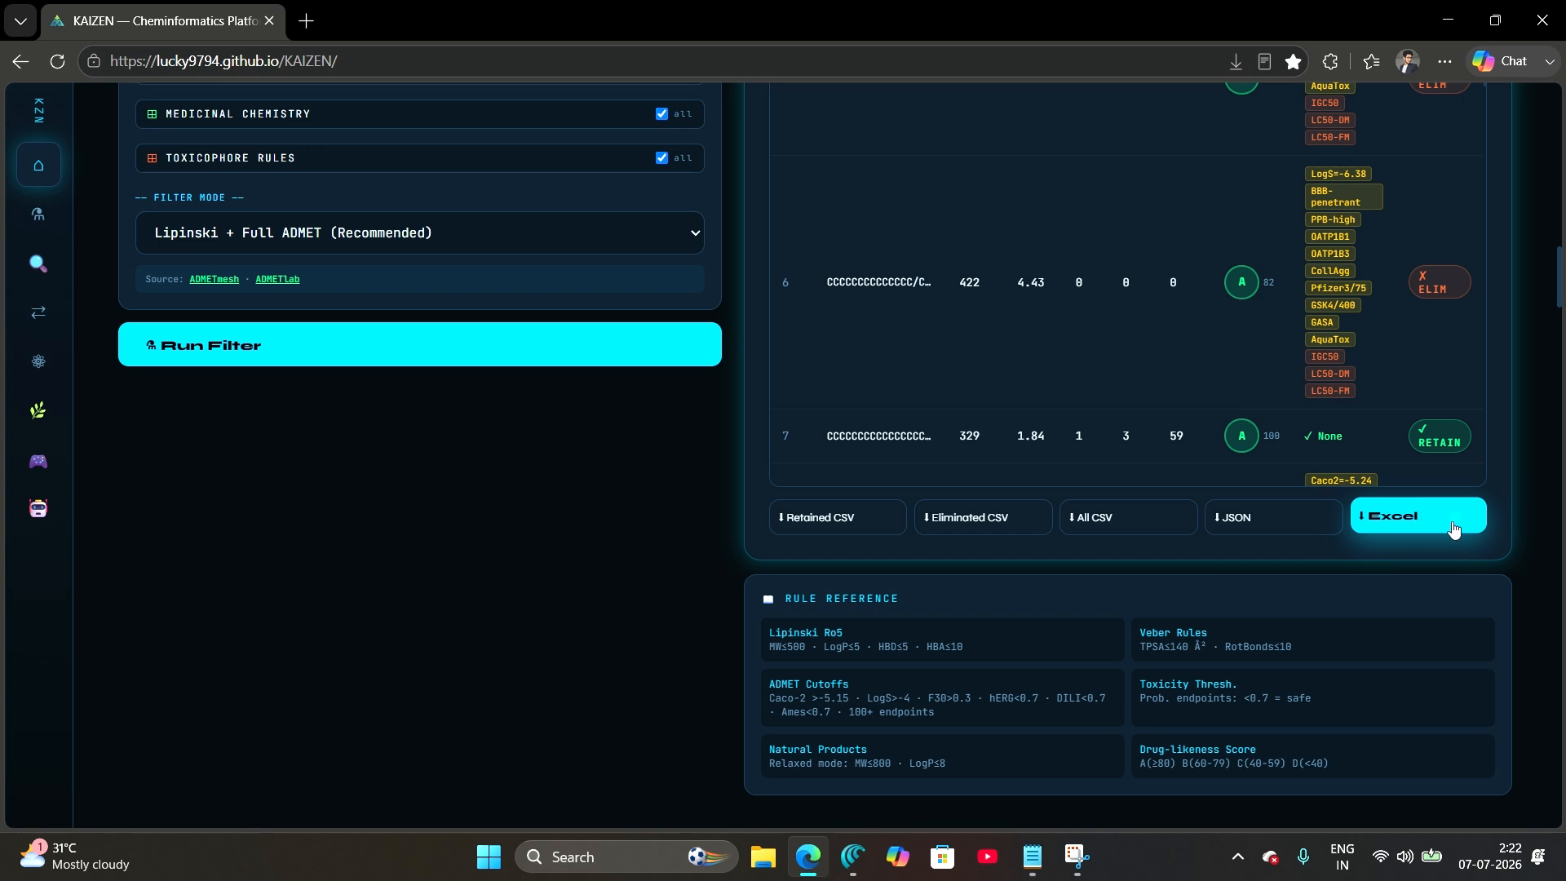
- Look up water by compound name in the PubChem Compound Search
scroll(1465, 656, down, 8)
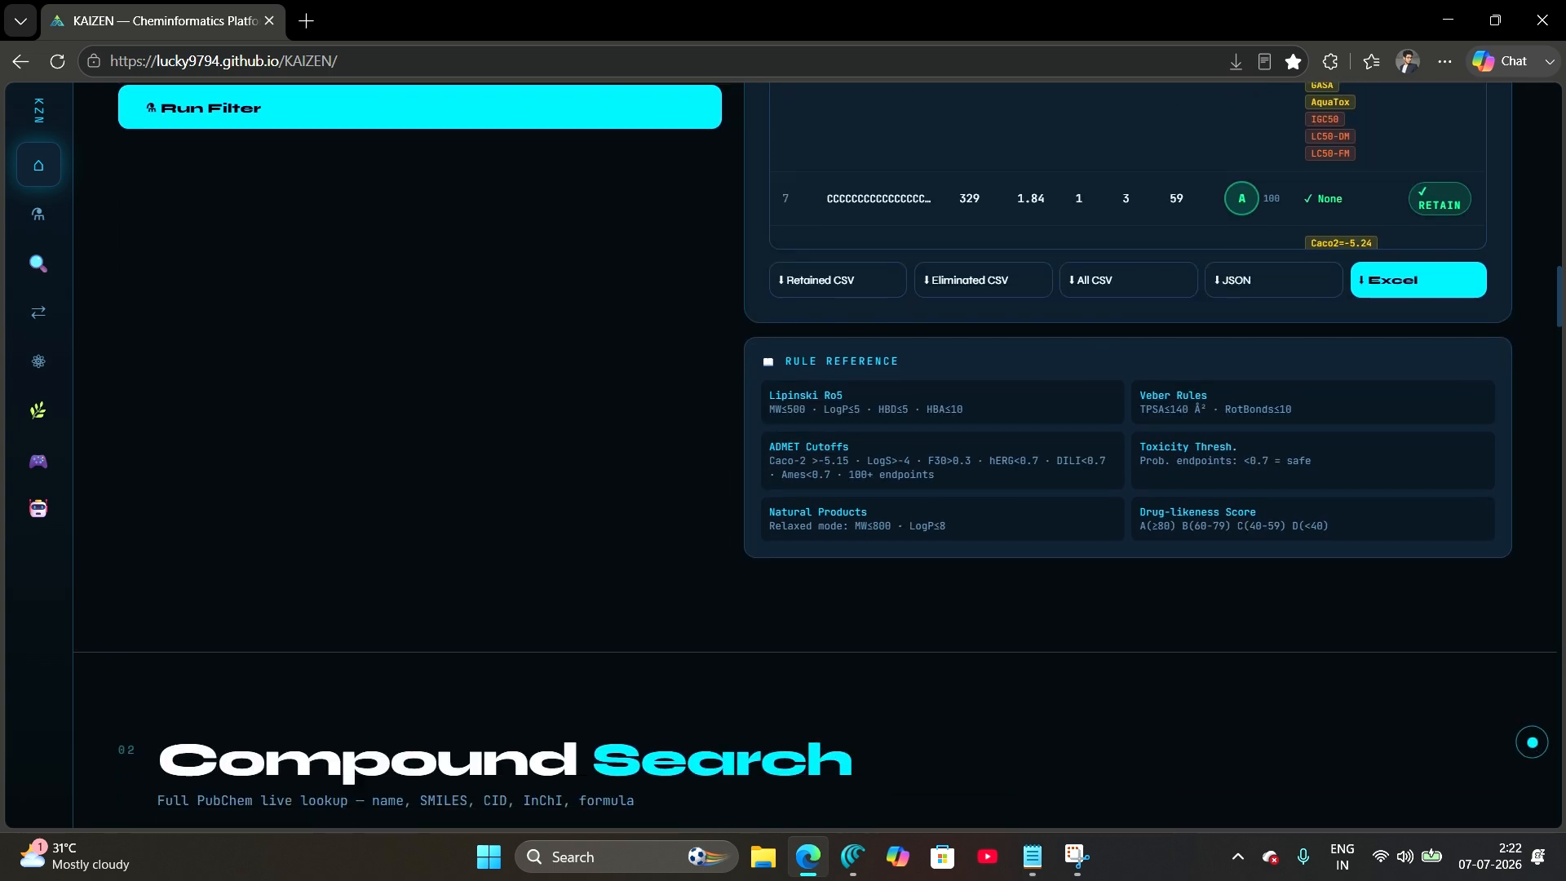
scroll(1300, 685, down, 3)
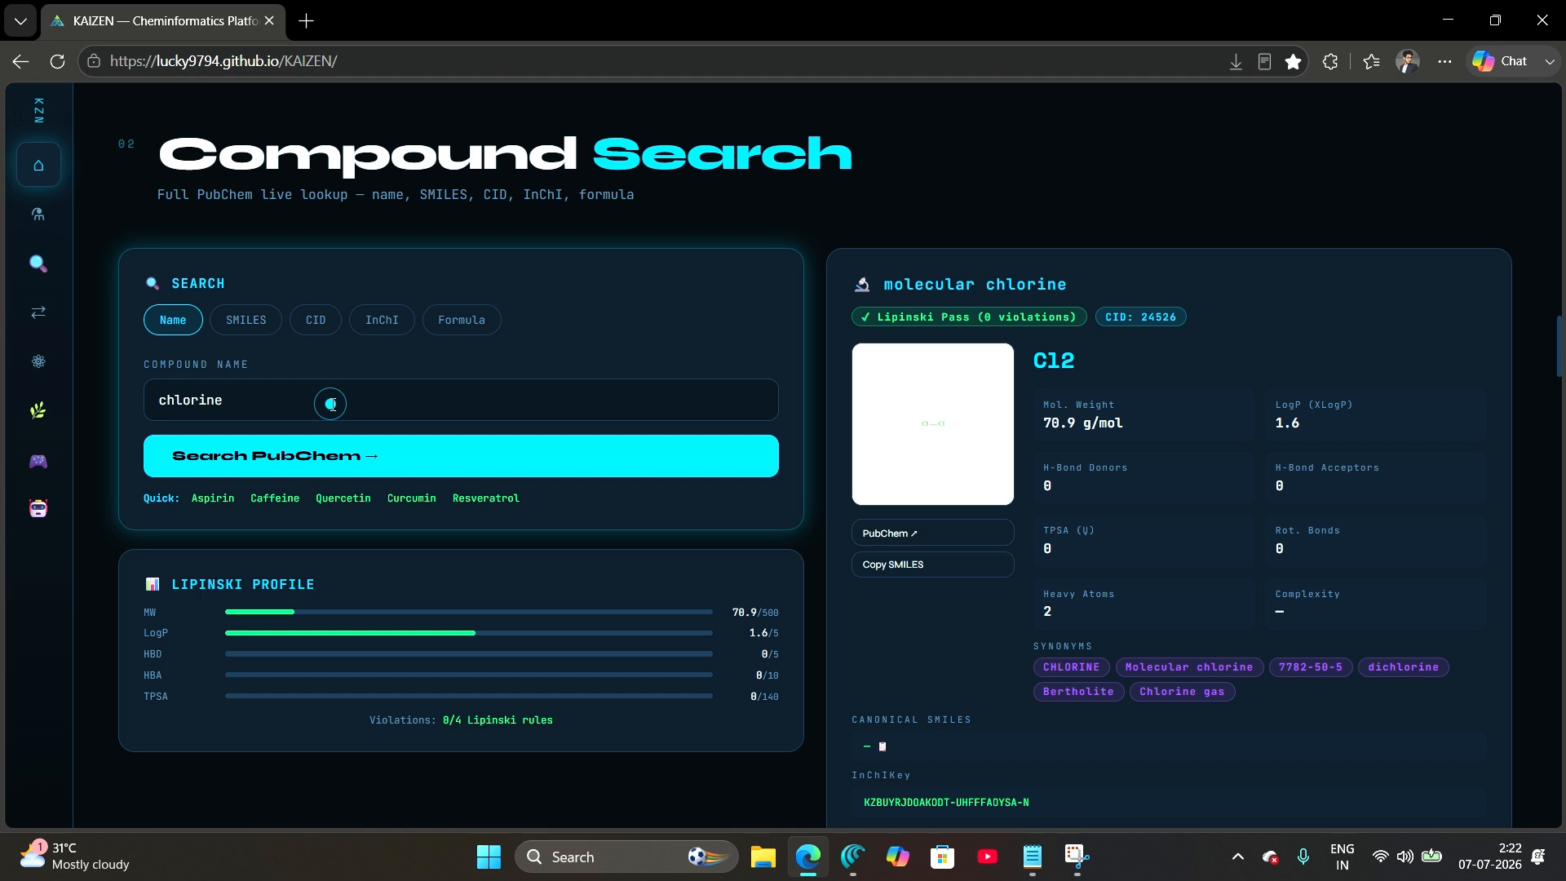
click(307, 400)
key(BackSpace)
key(BackSpace)
key(BackSpace)
key(BackSpace)
key(BackSpace)
key(BackSpace)
key(BackSpace)
key(BackSpace)
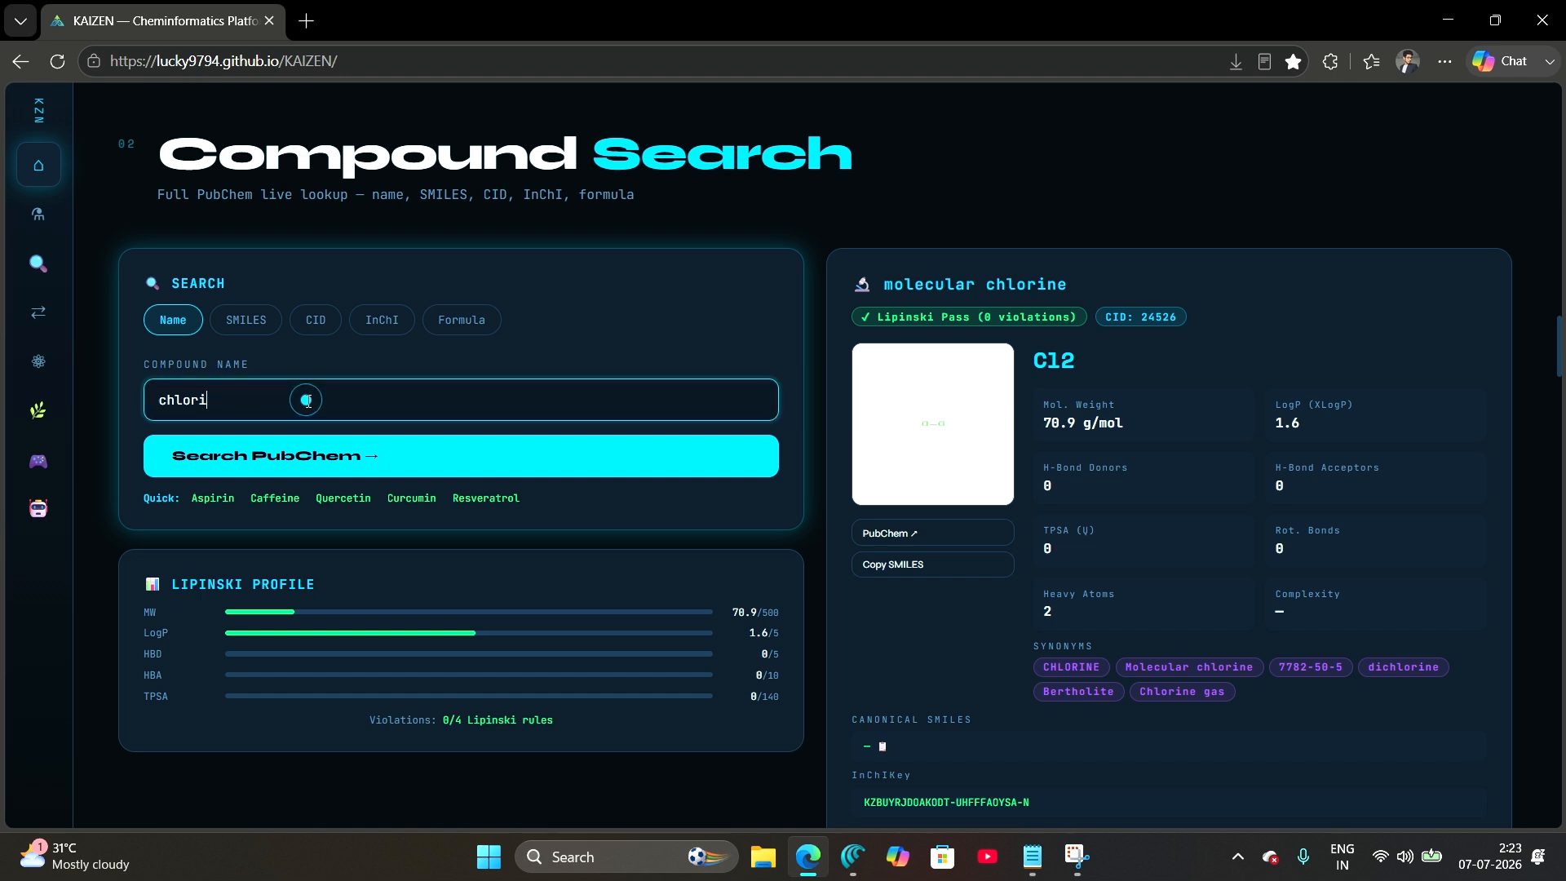
text(water)
click(323, 455)
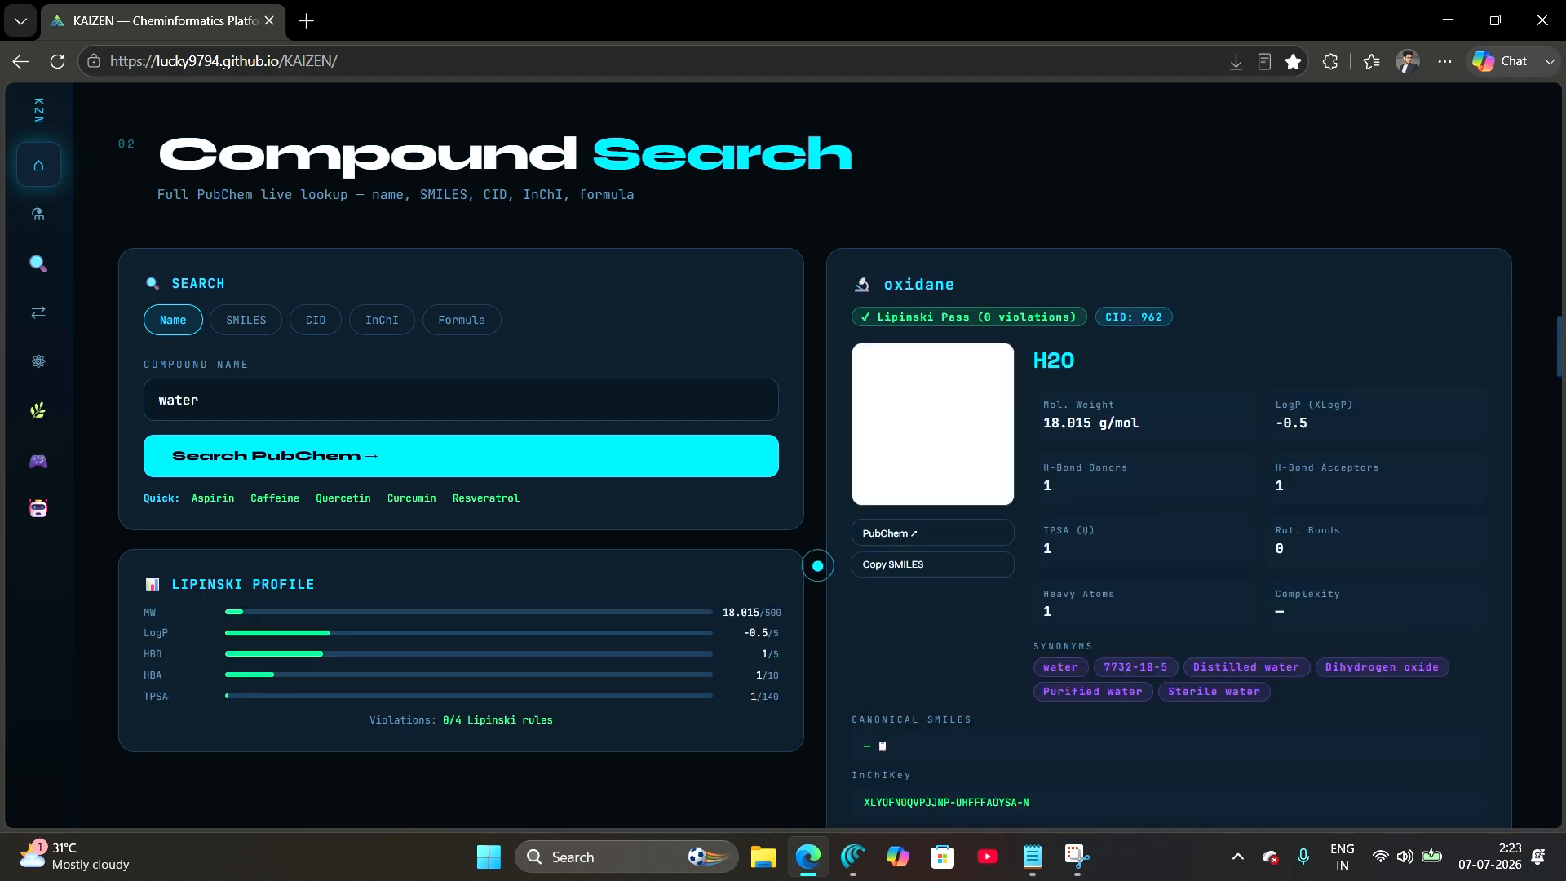
- Choose SMILES as the input format in the Conversion Tool
scroll(819, 563, down, 1)
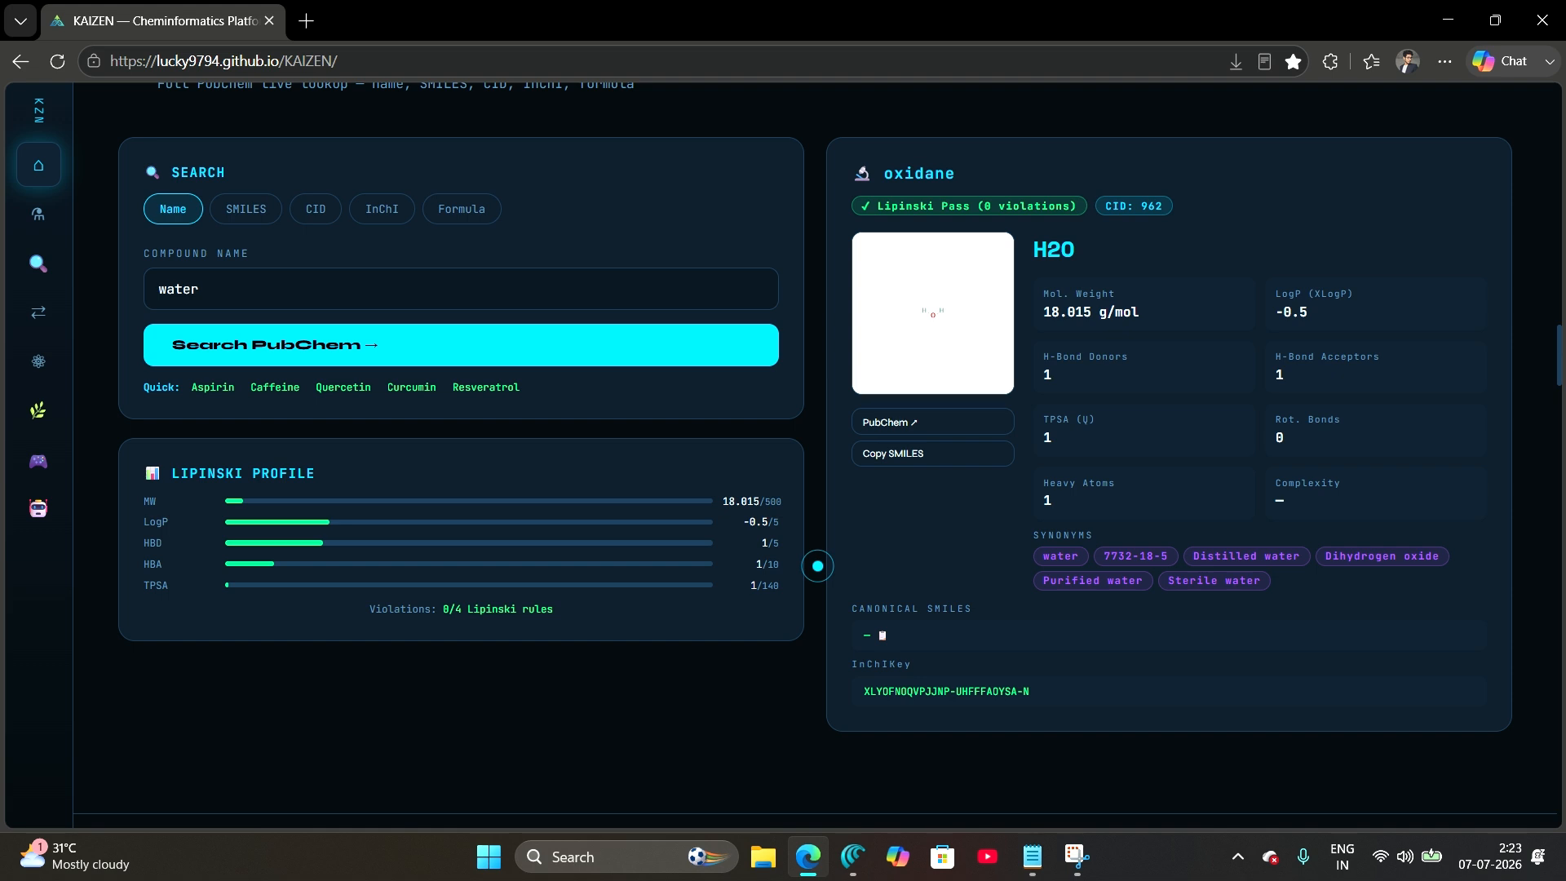
scroll(817, 566, down, 4)
scroll(817, 587, down, 3)
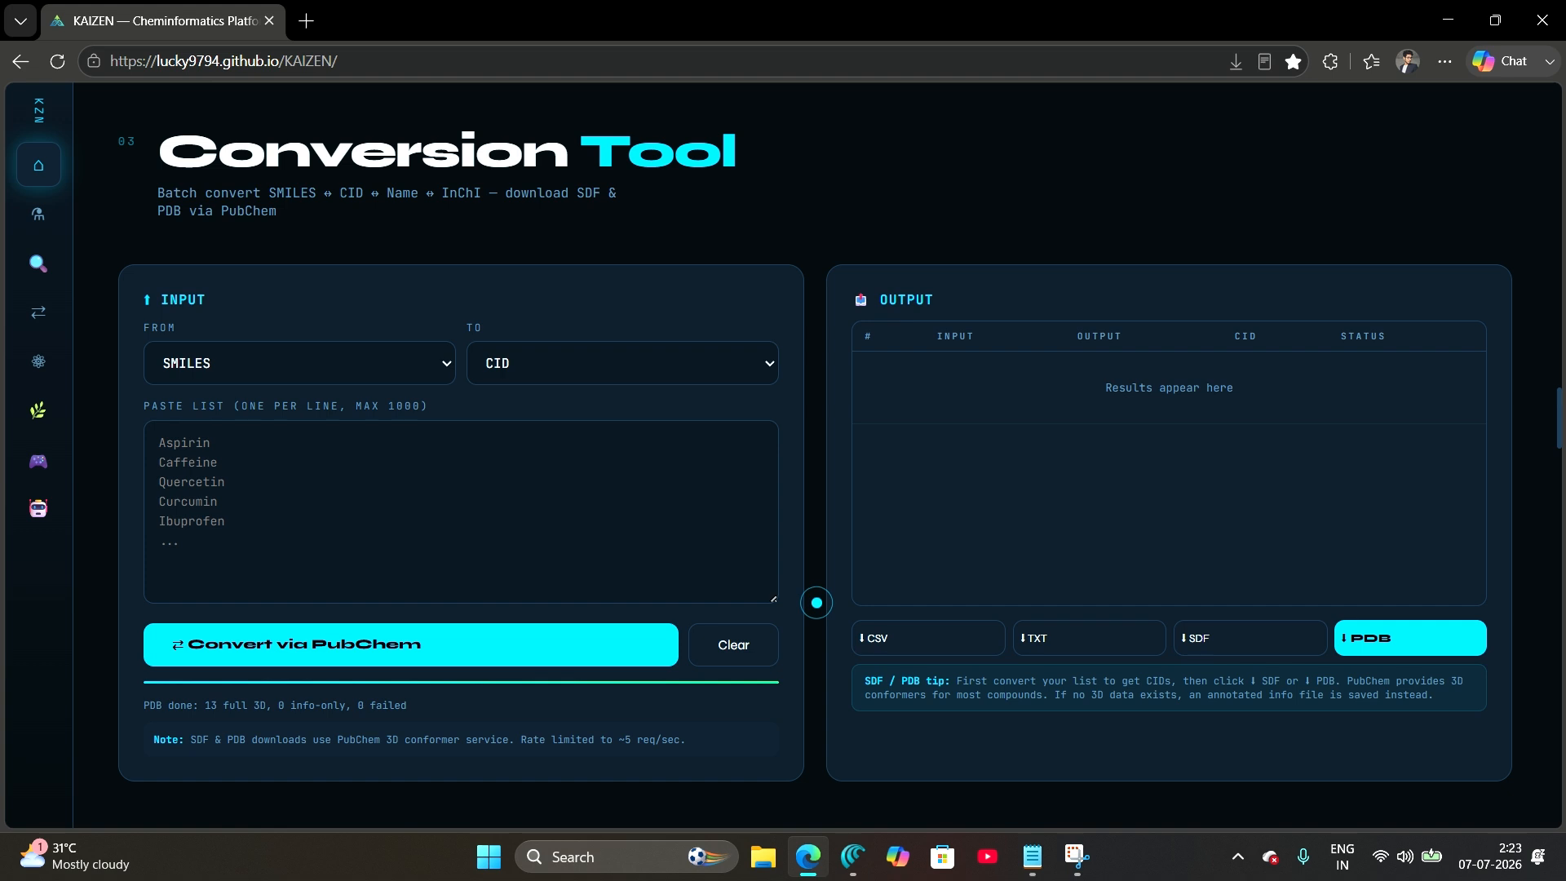
click(440, 369)
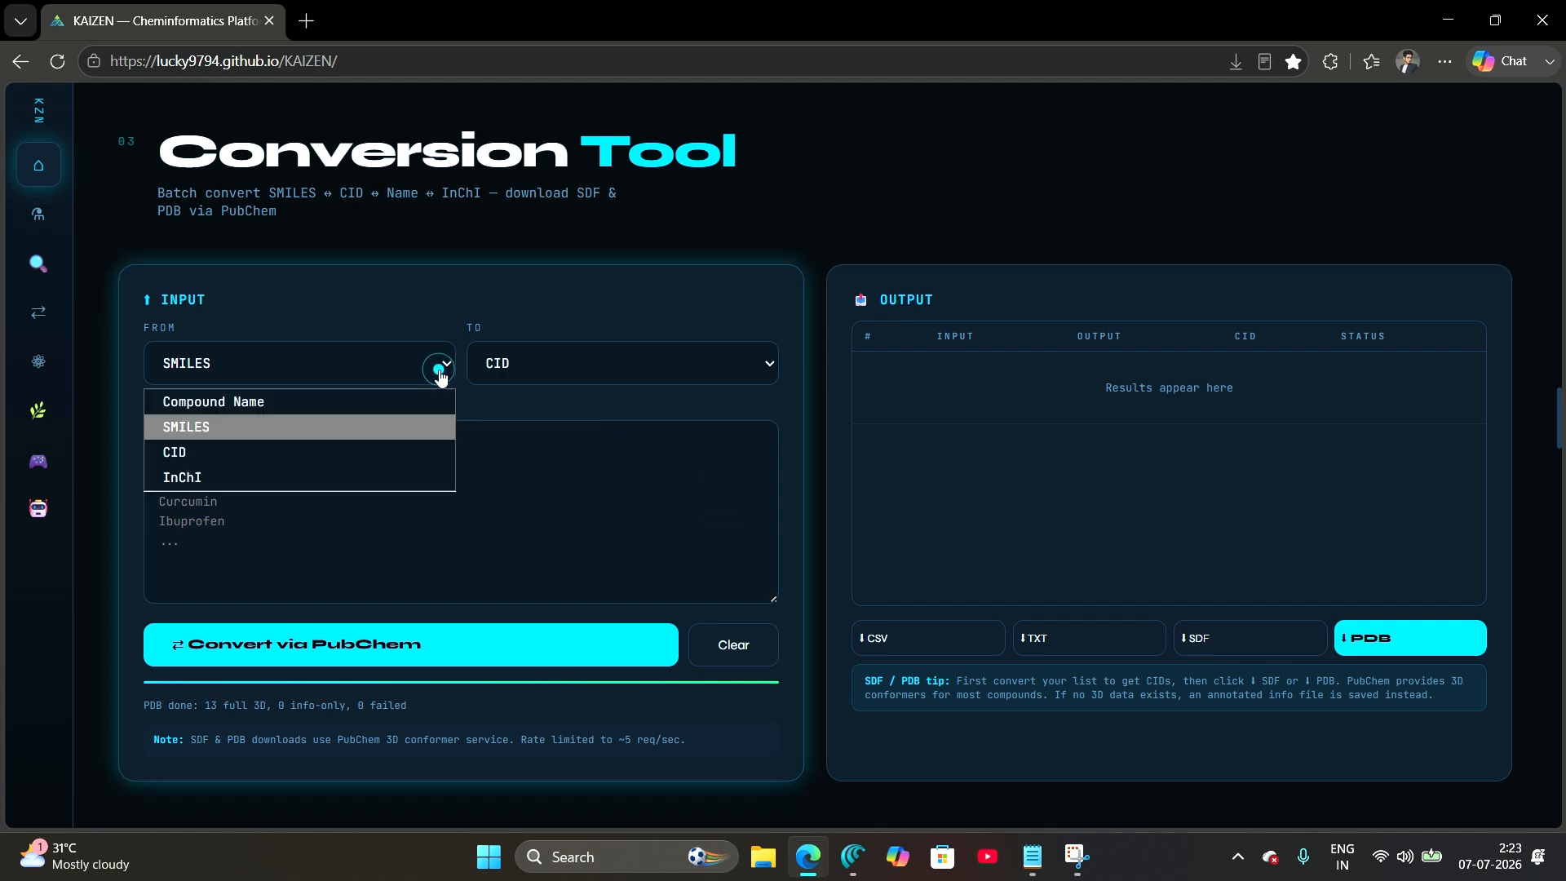
click(302, 427)
click(425, 366)
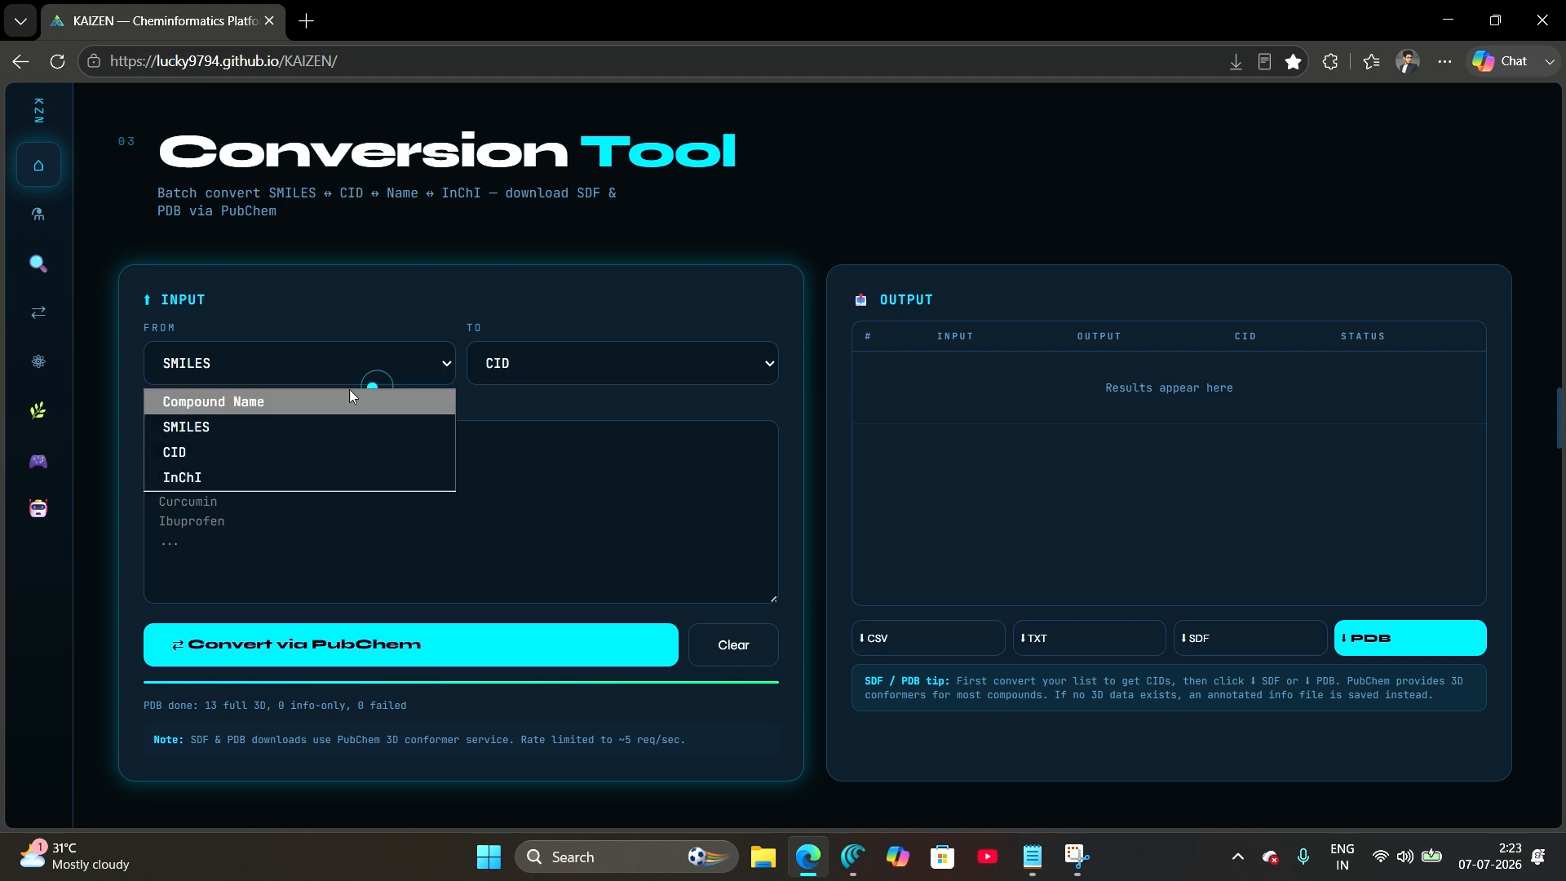
click(307, 429)
- Copy the seven SMILES lines from CC1=CCC(C=C1)C(C)C through C/C(=C\CCCCC=O)/C=O in Notepad and paste them into the conversion list
click(260, 430)
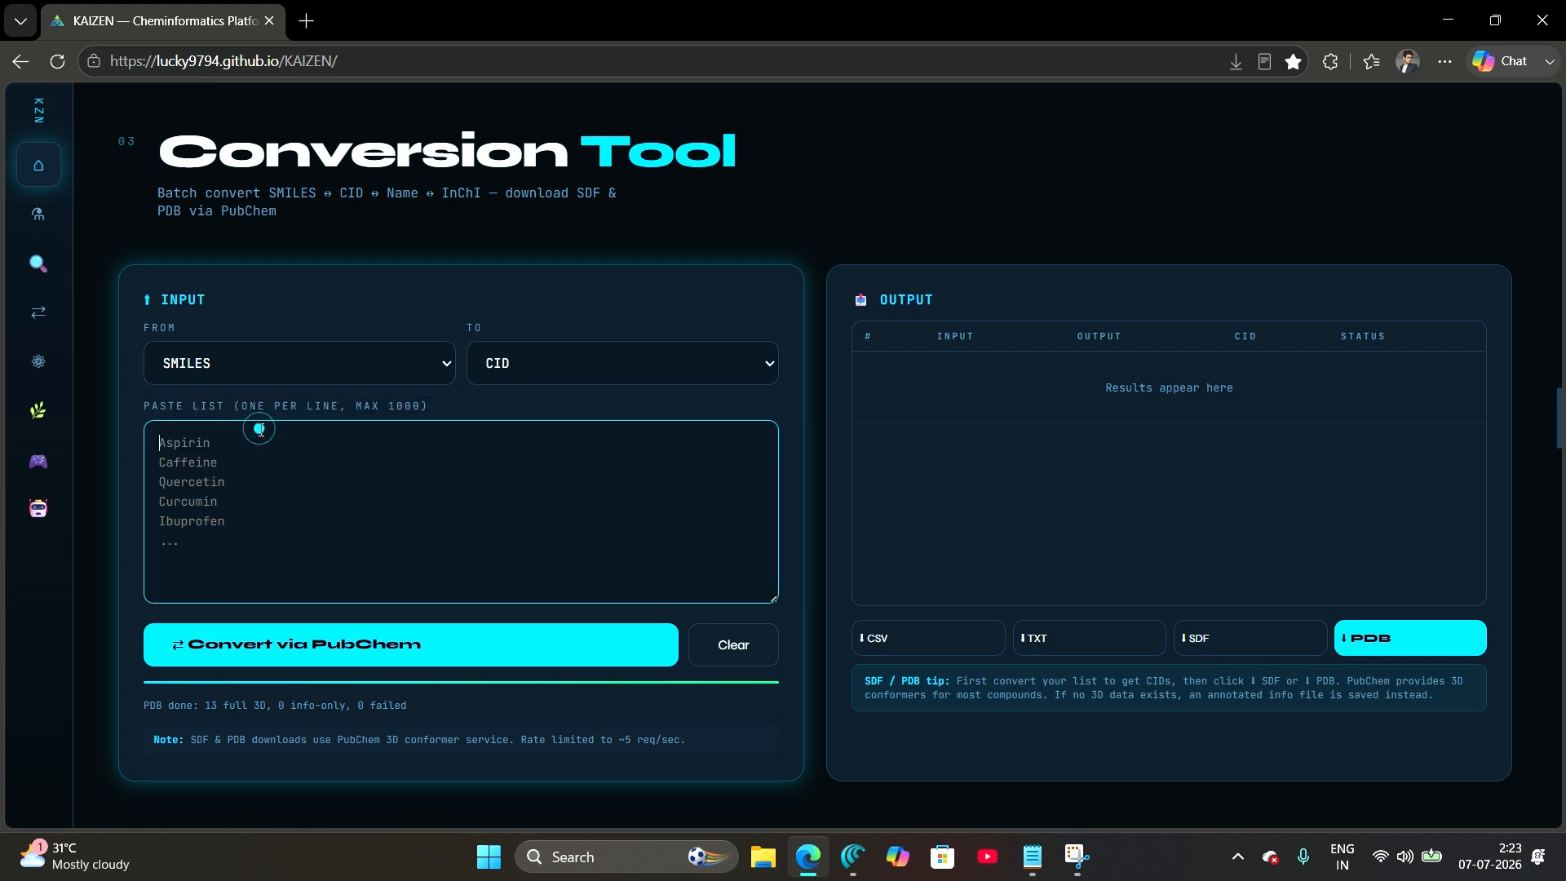
click(1017, 859)
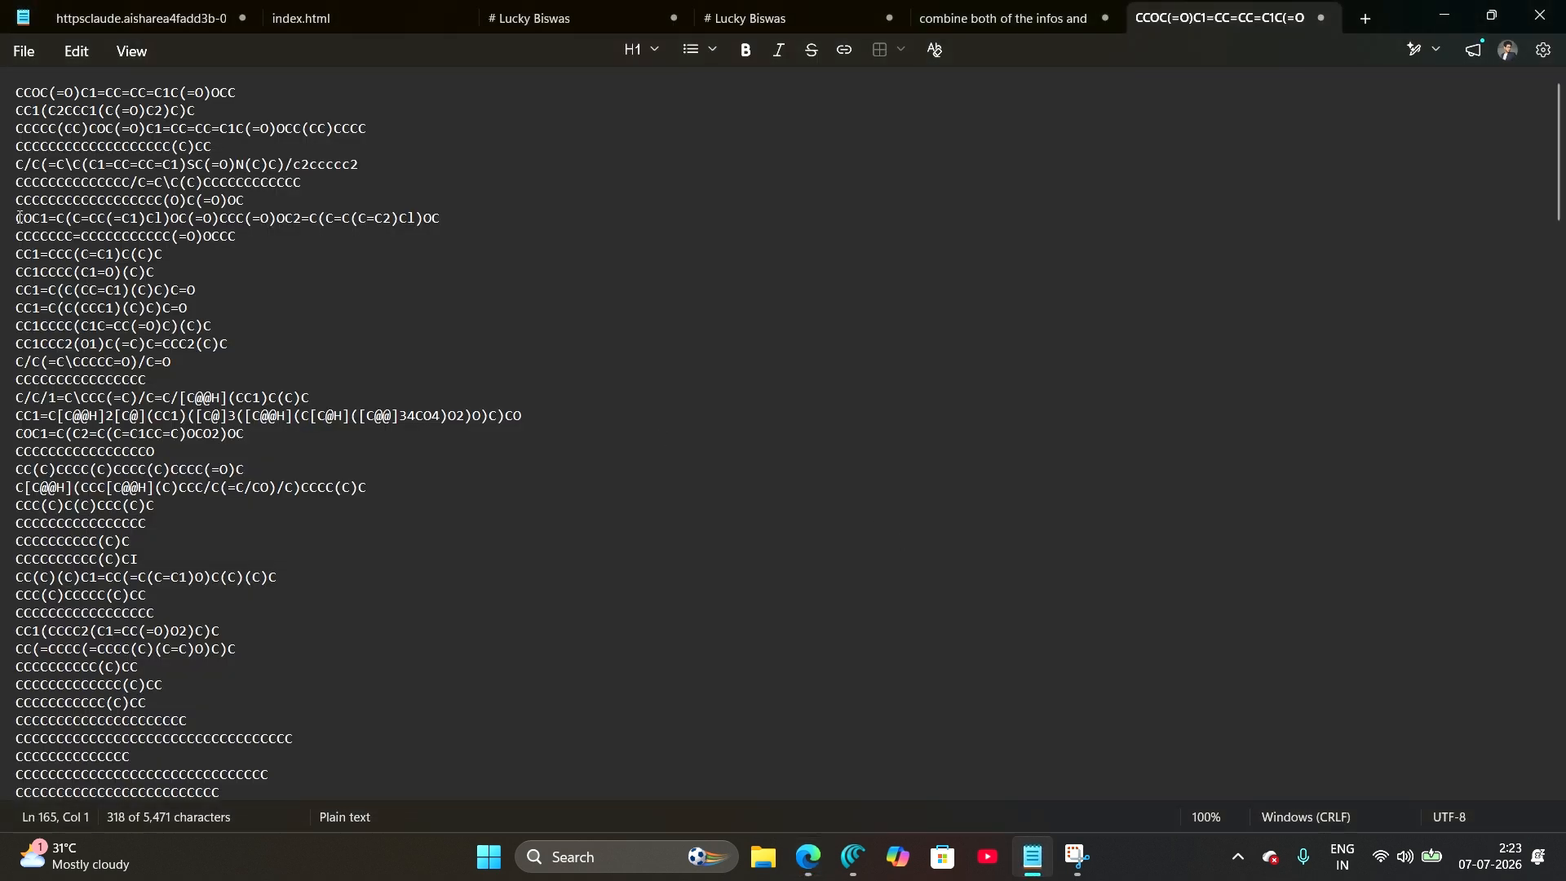
drag(16, 253, 181, 366)
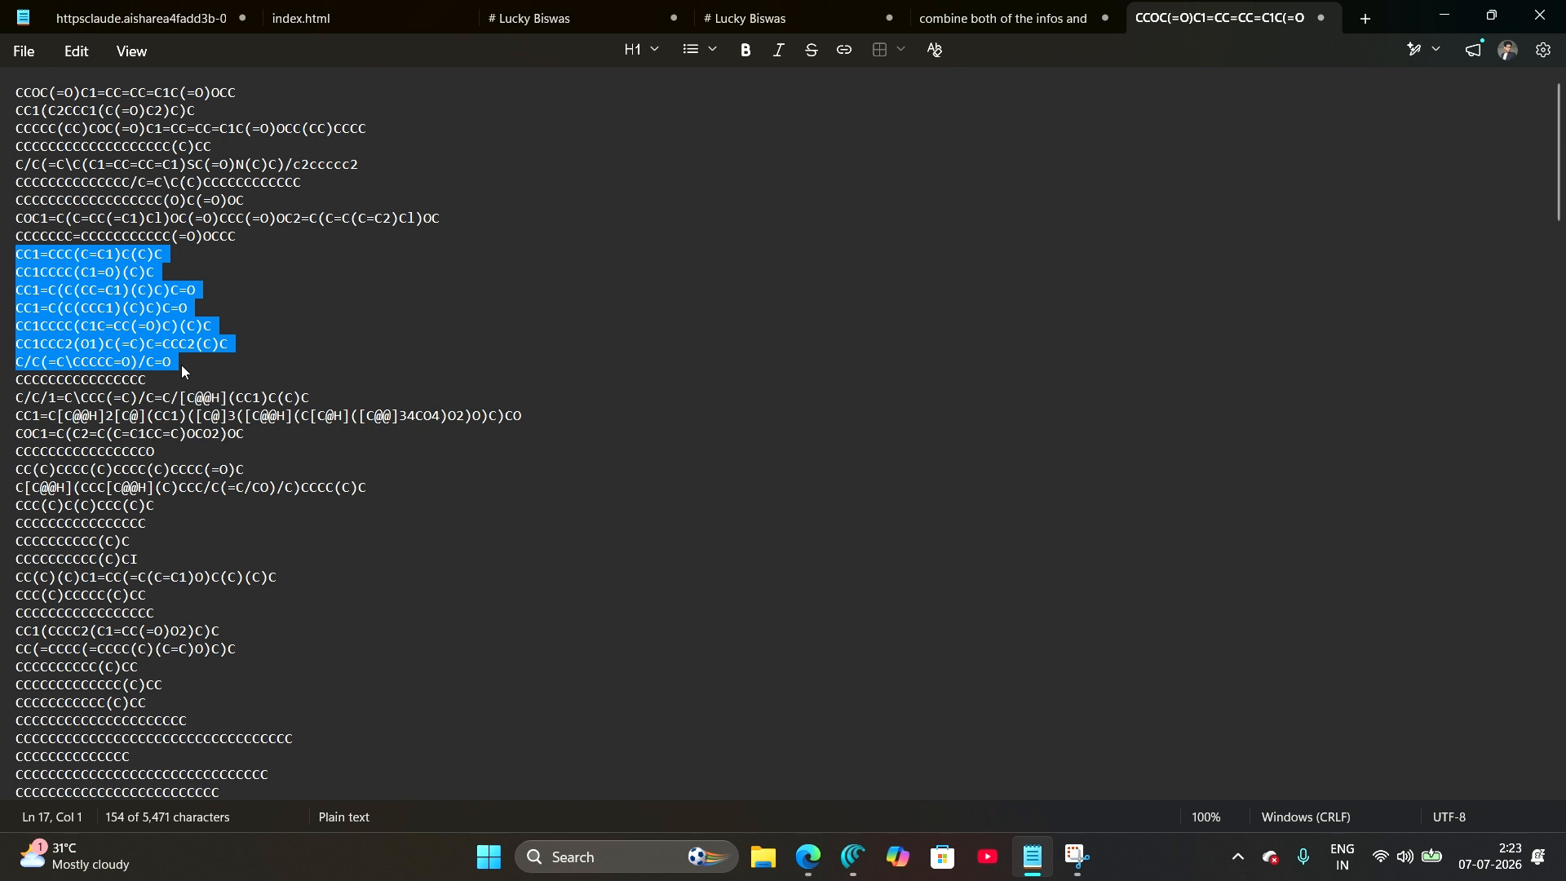
key(alt+Tab)
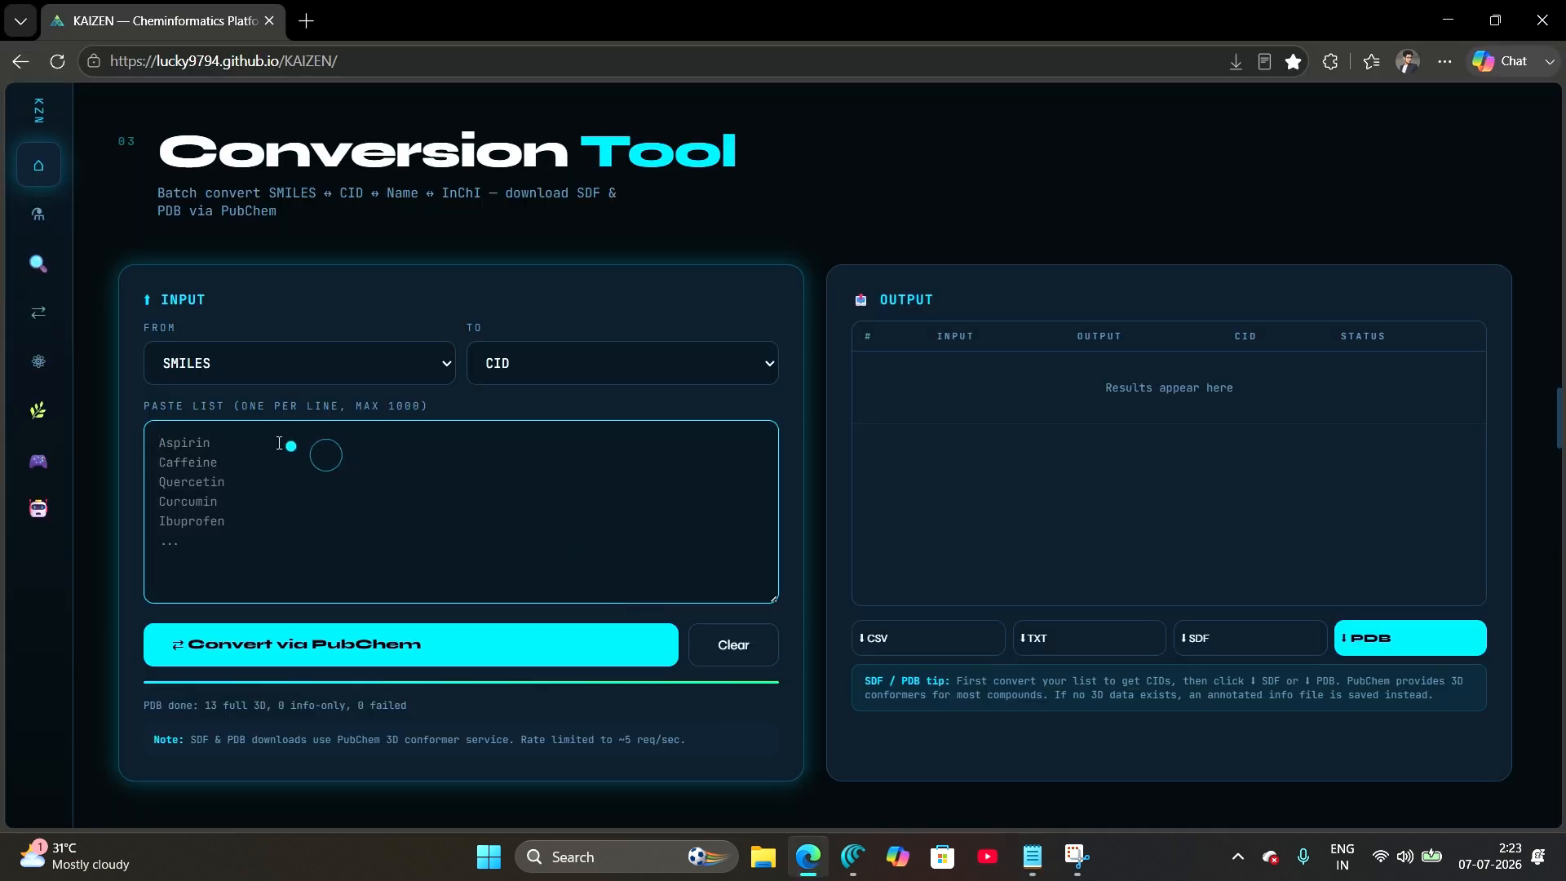
text(CC1=CCC(C=C1)C(C)C CC1CCCC(C1=O)(C)C CC1=C(C(CC=C1)(C)C)C=O CC1=C(C(CCC1)(C)C)C=O CC1CCCC(C1C=CC(=O)C)(C)C CC1CCC2(O1)C(=C)C=CCC2(C)C C/C(=C\CCCCC=O)/C=O)
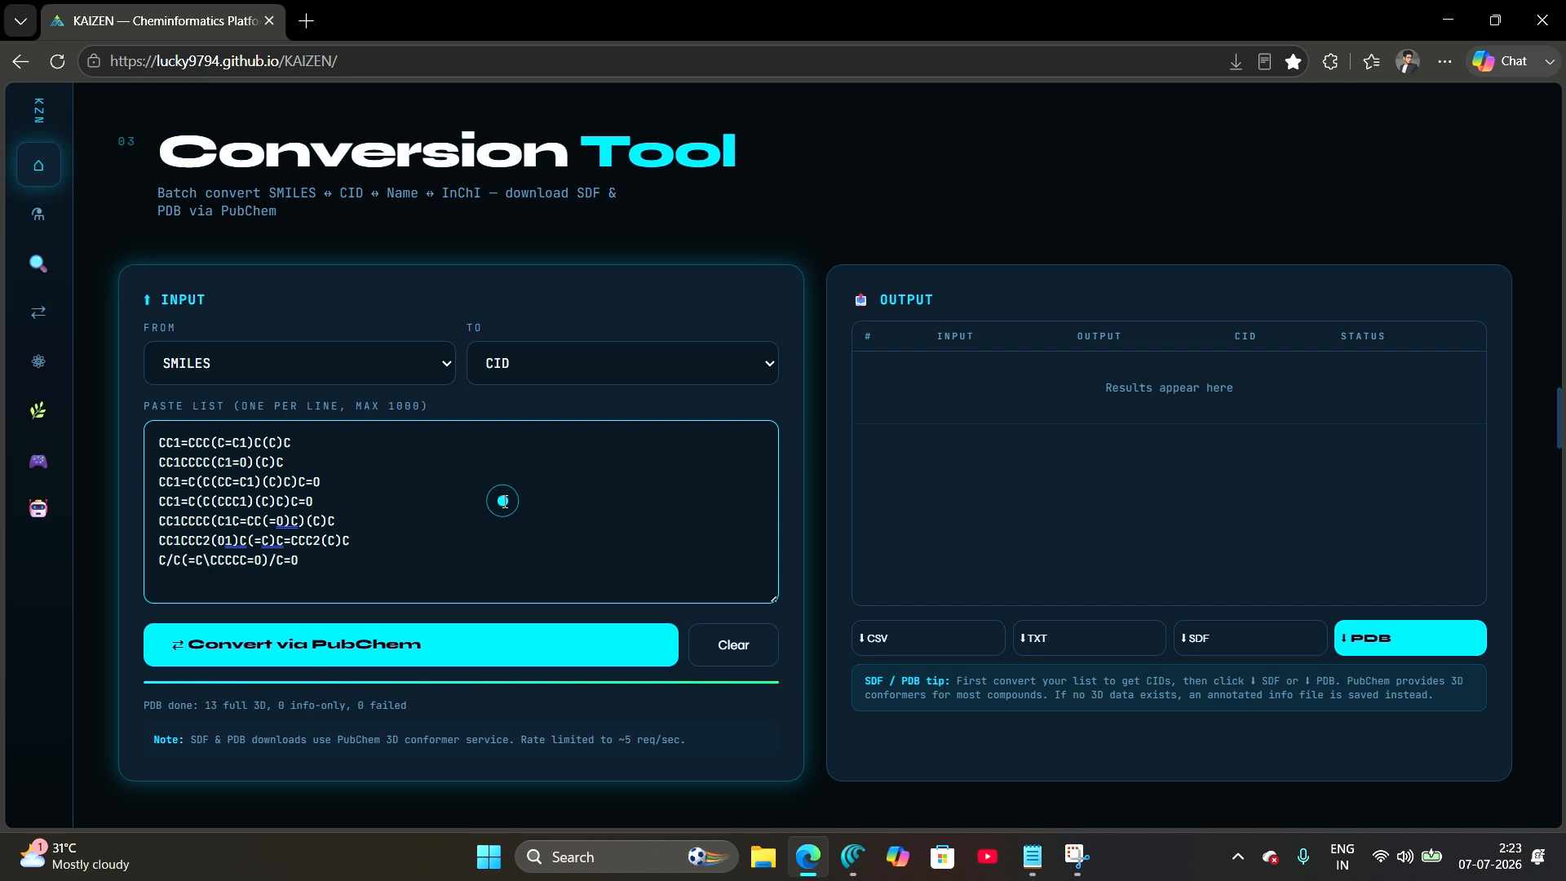
- Choose CID as the output format and convert the SMILES list via PubChem
click(740, 363)
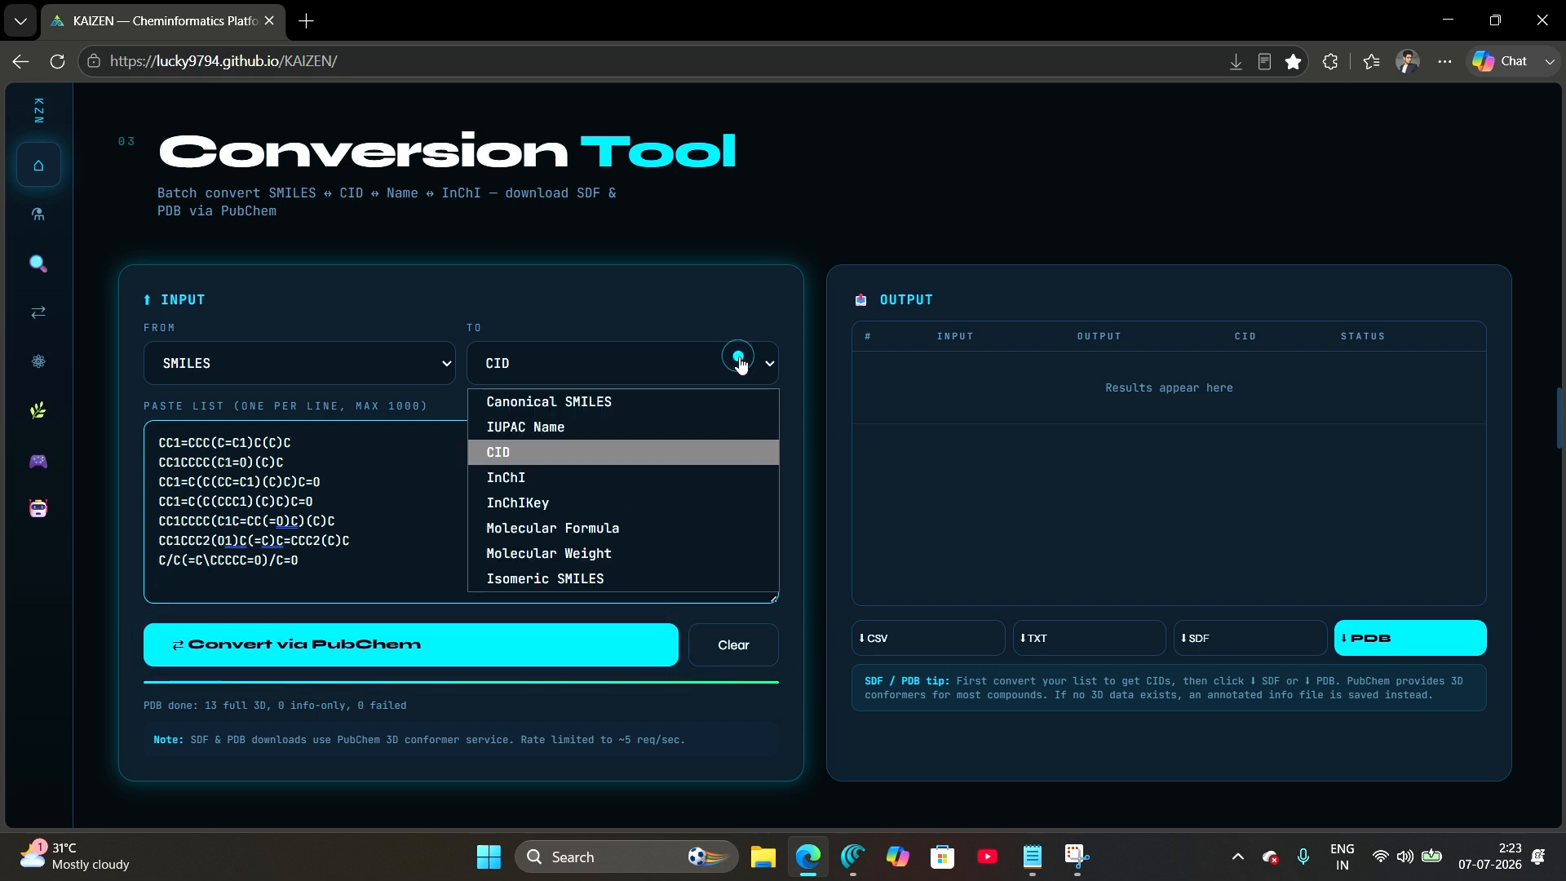
click(711, 453)
click(330, 638)
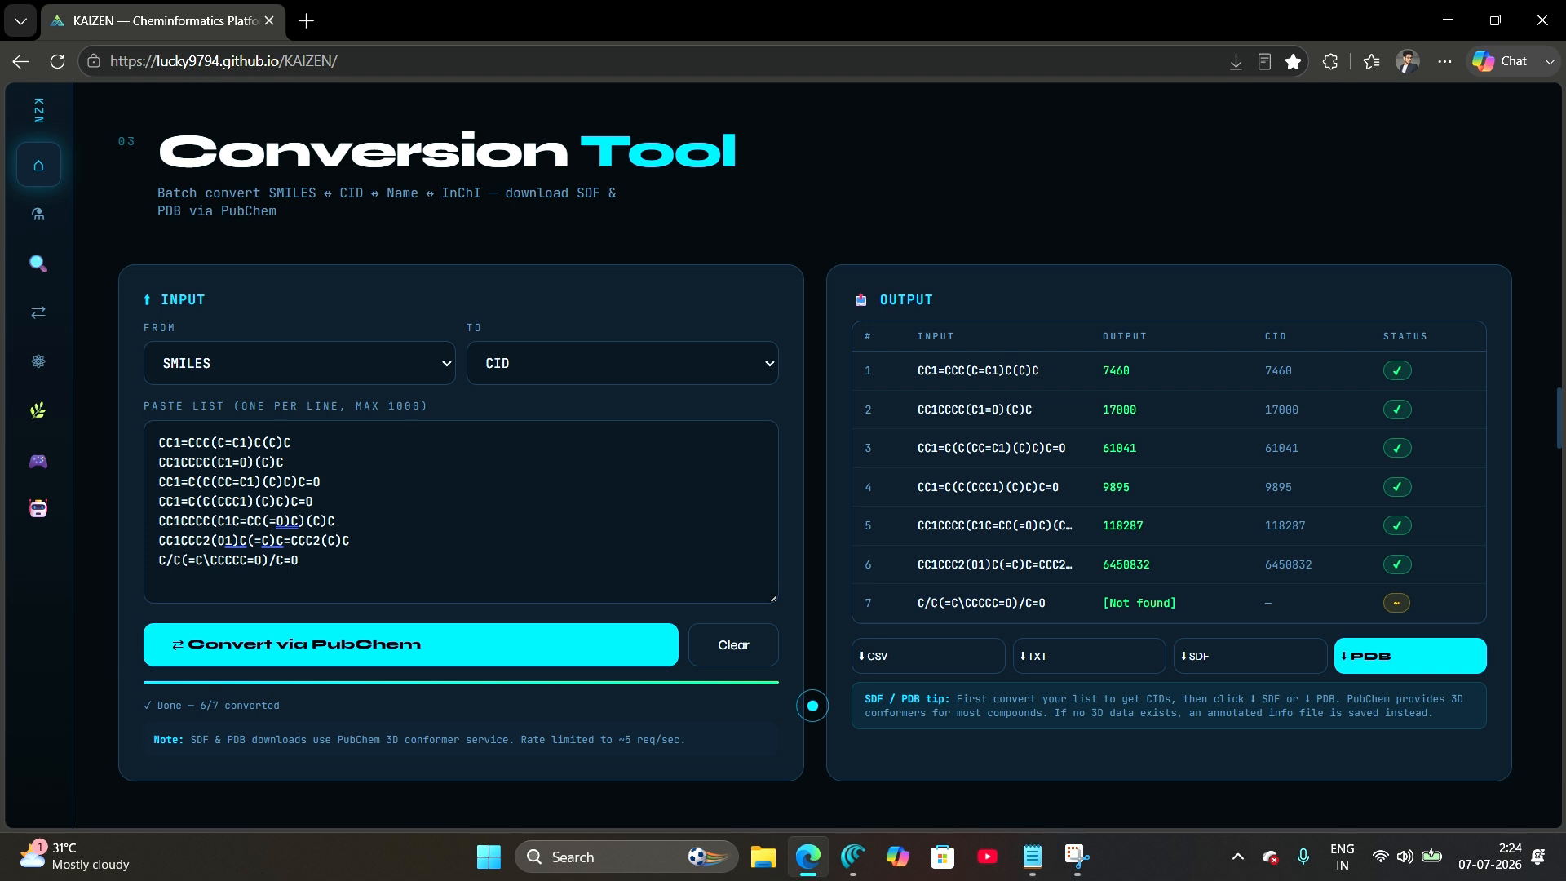
- Download the converted compounds' structures from PubChem as PDB files
scroll(813, 705, down, 1)
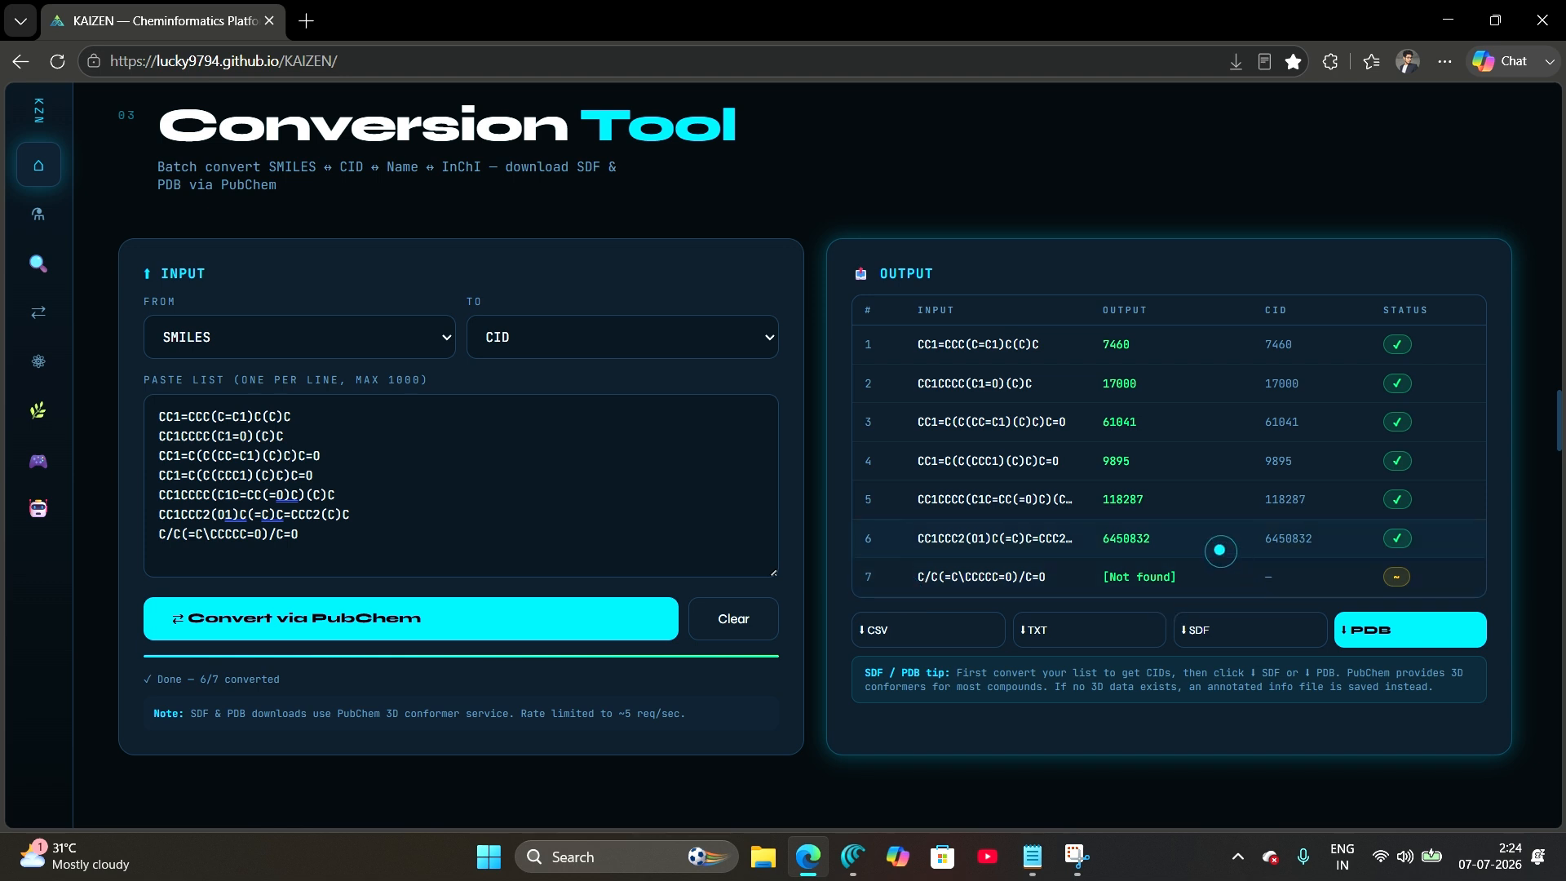
scroll(1227, 563, down, 1)
scroll(1195, 457, up, 1)
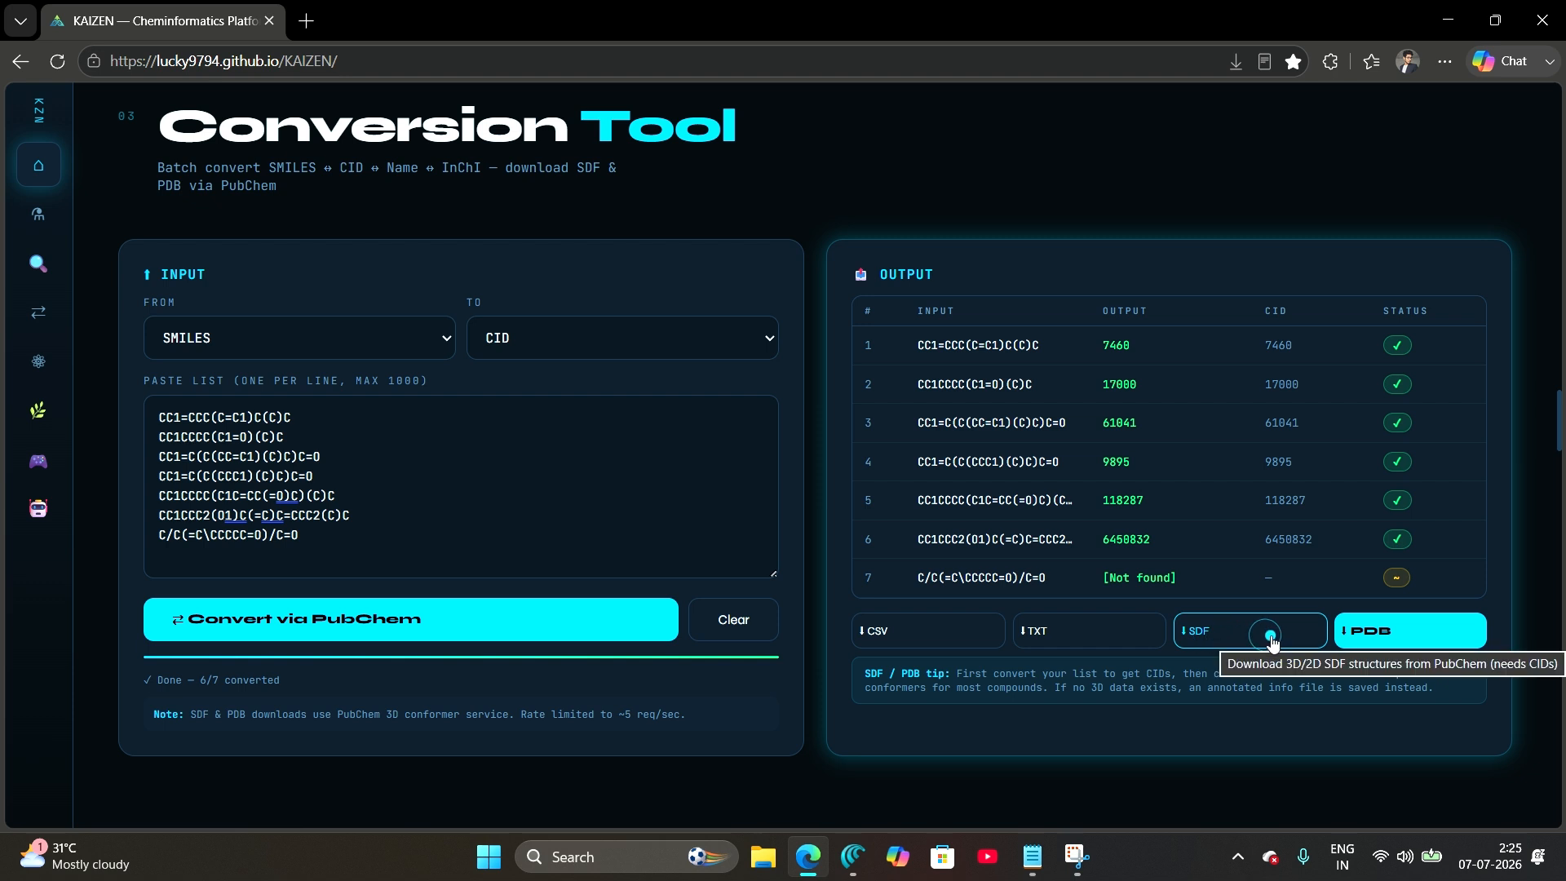
click(1433, 646)
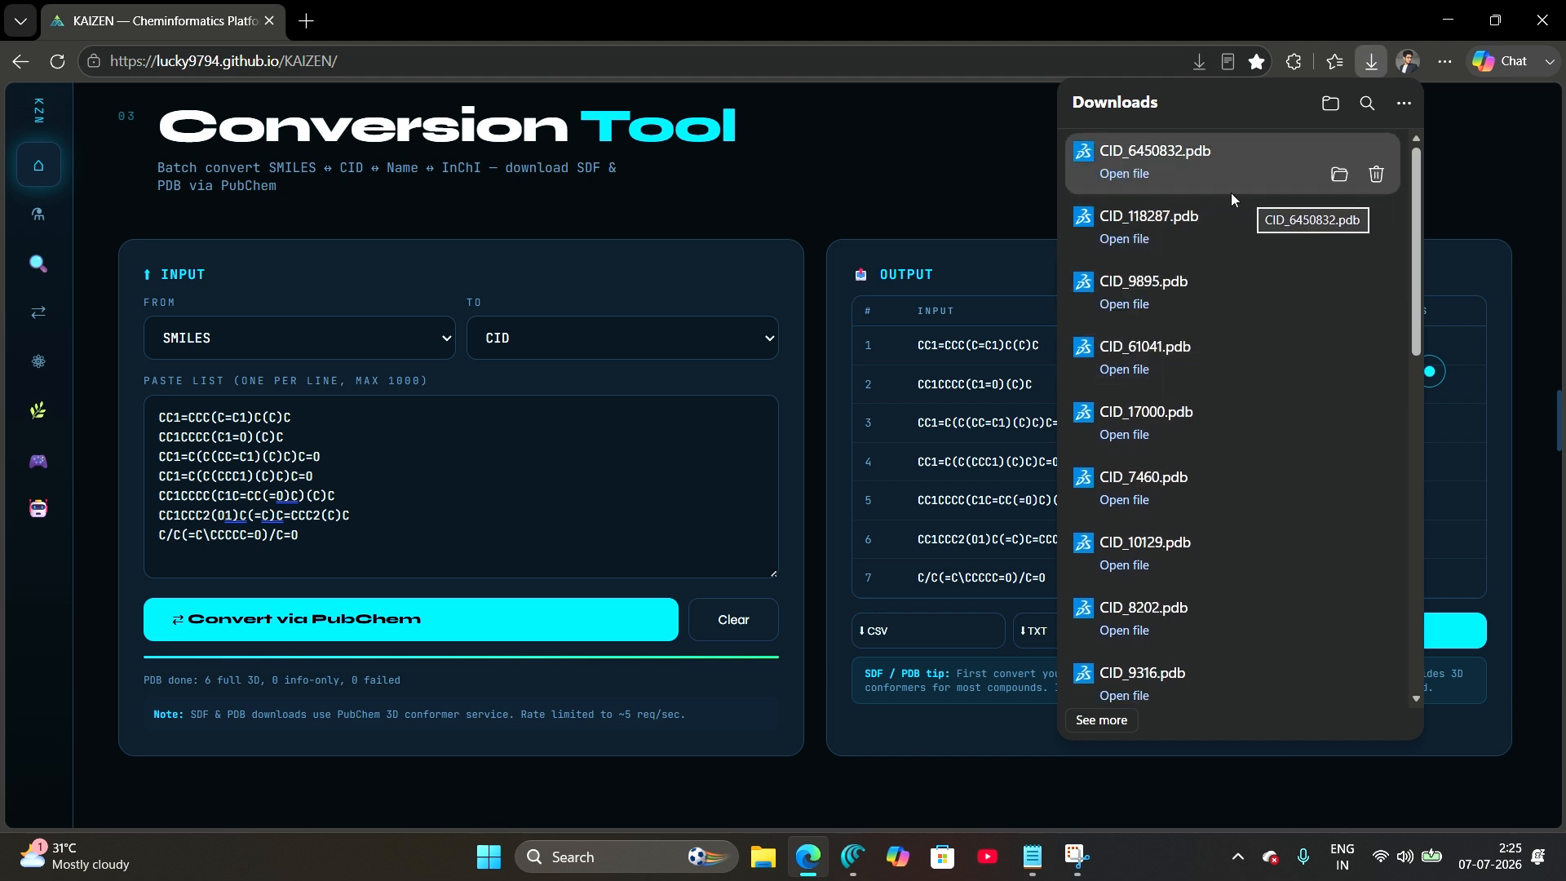
- Open the downloaded CID_6450832.pdb in Discovery Studio Visualizer and rotate the 3D molecule using the Rotate mouse mode
click(1125, 174)
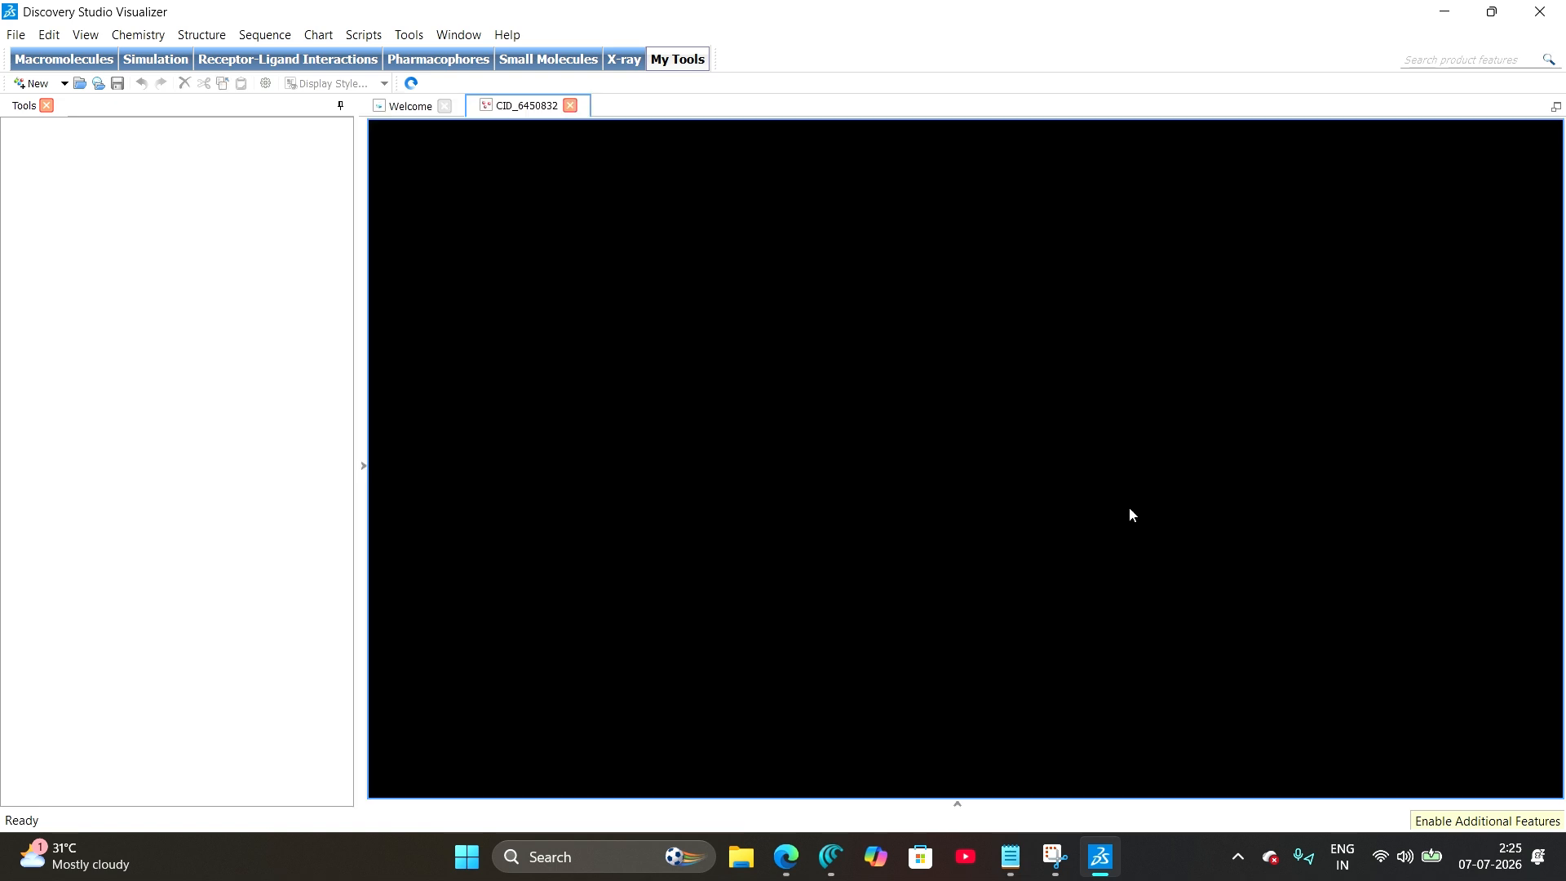
right_click(1223, 461)
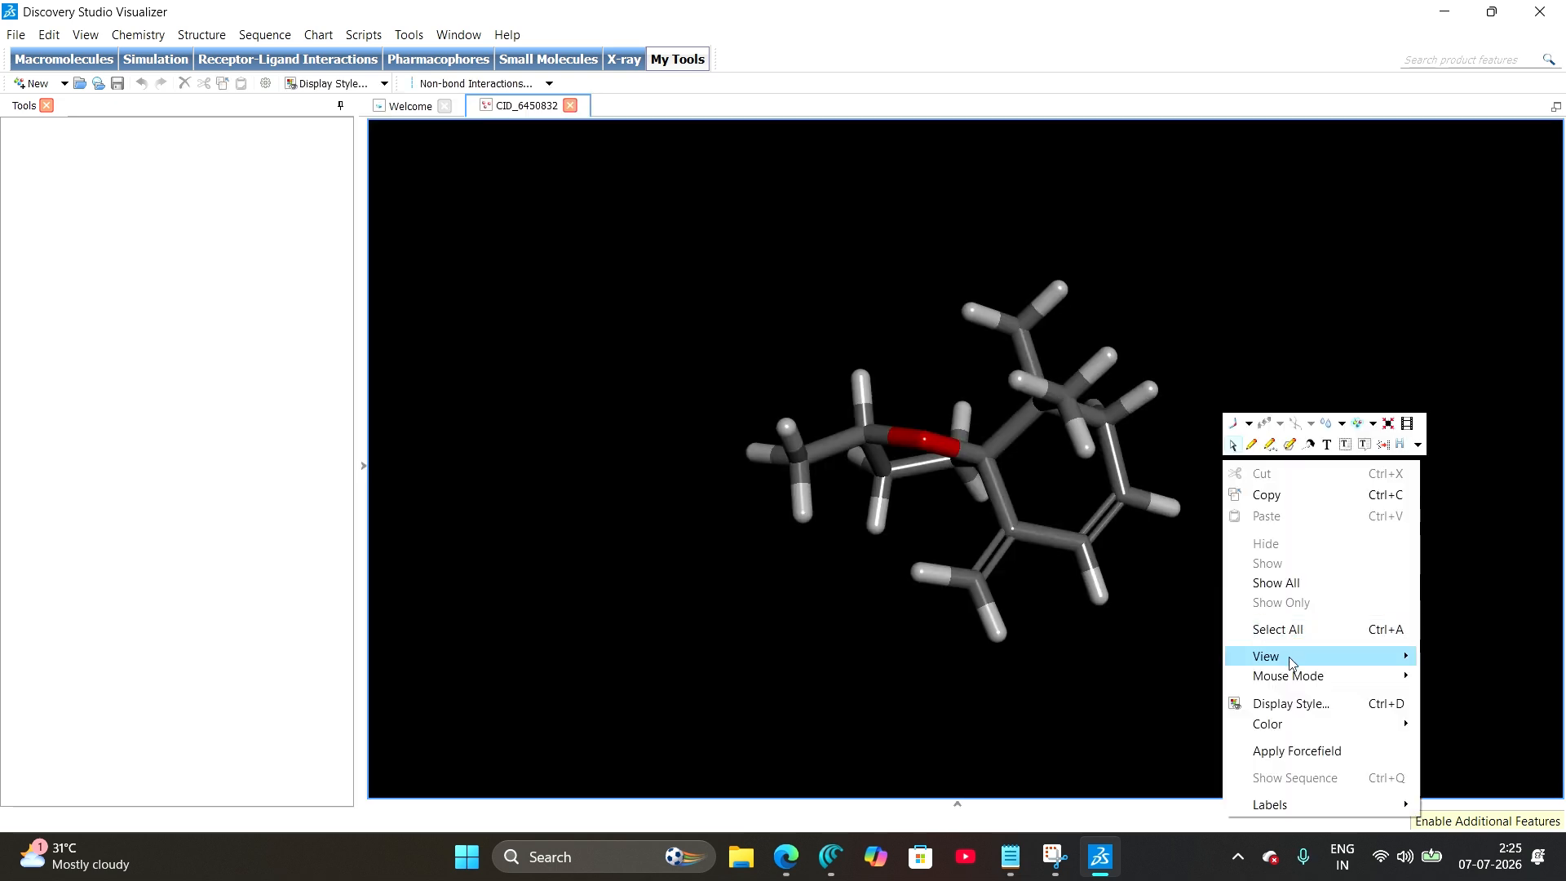
mouse_move(1386, 677)
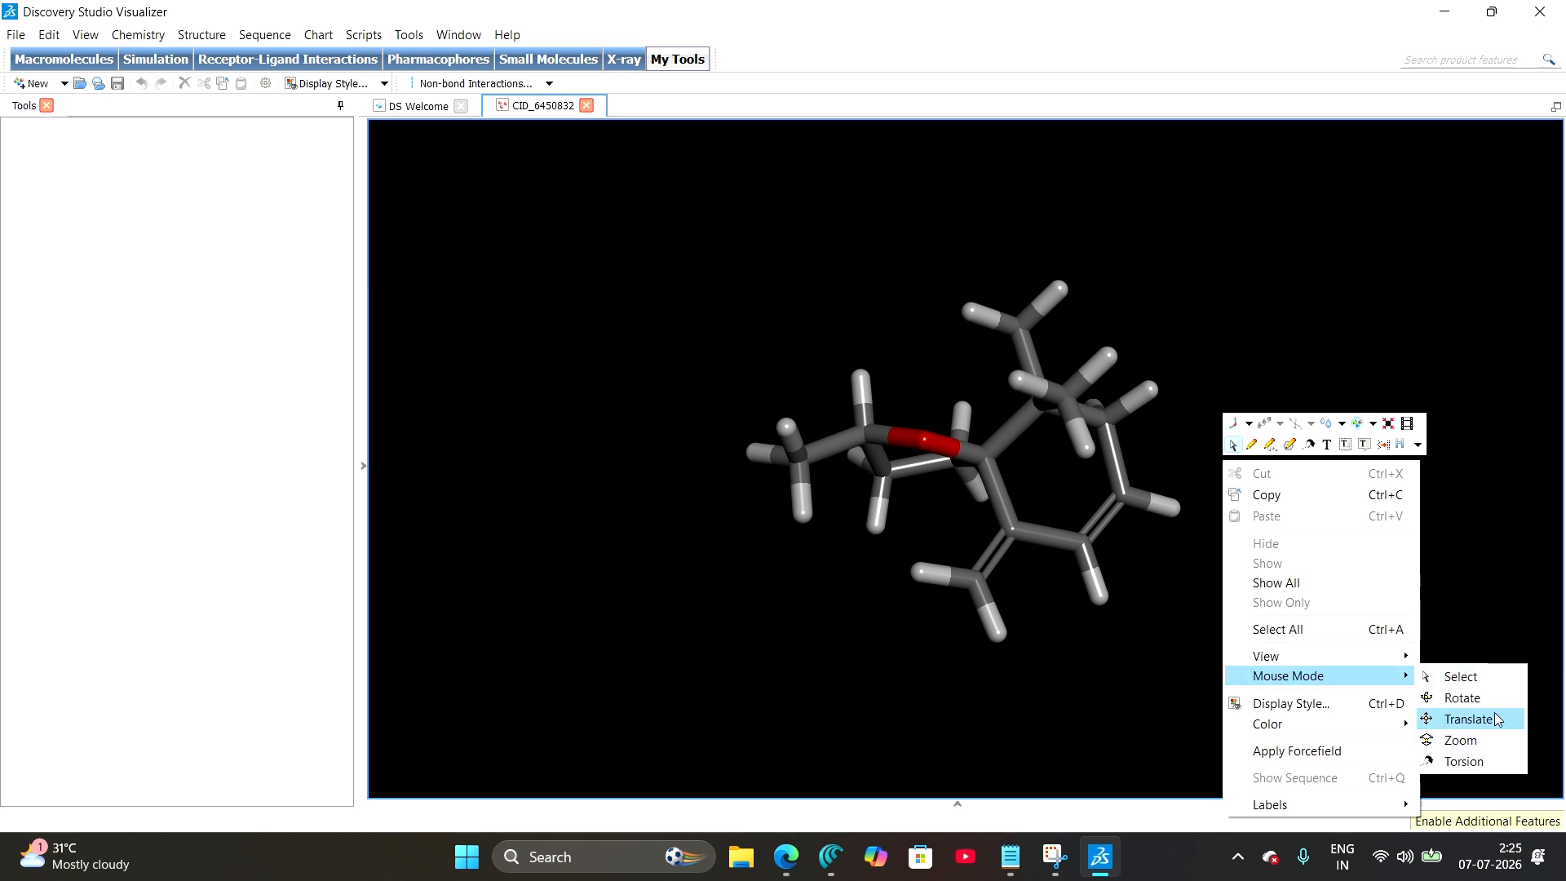
click(1462, 698)
drag(1143, 550, 1284, 295)
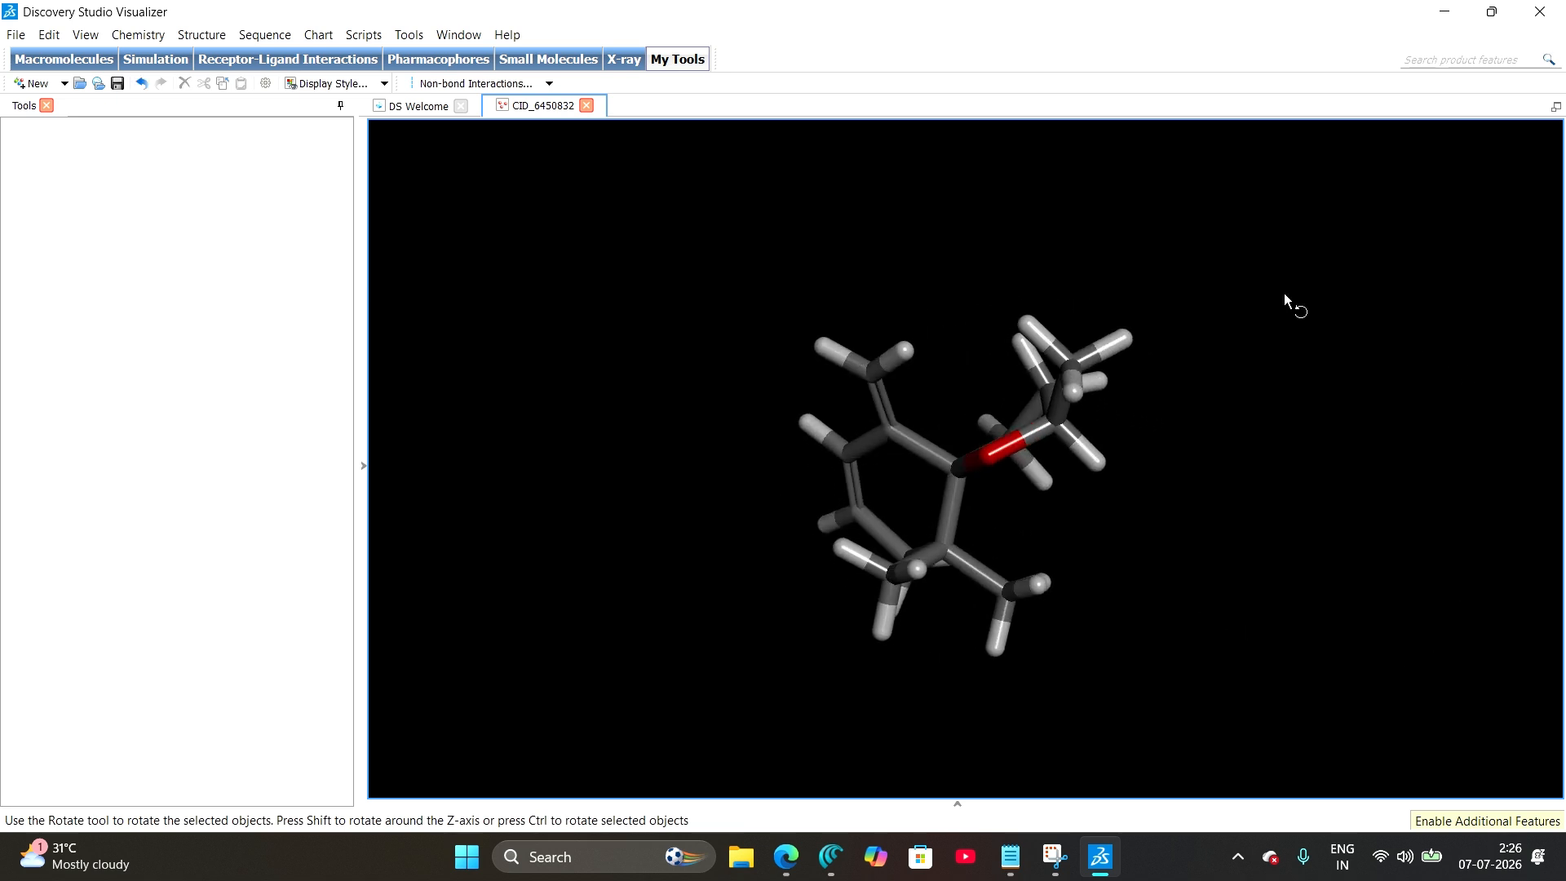
- Close Discovery Studio Visualizer and dismiss the browser's list of downloads
click(1539, 17)
click(781, 447)
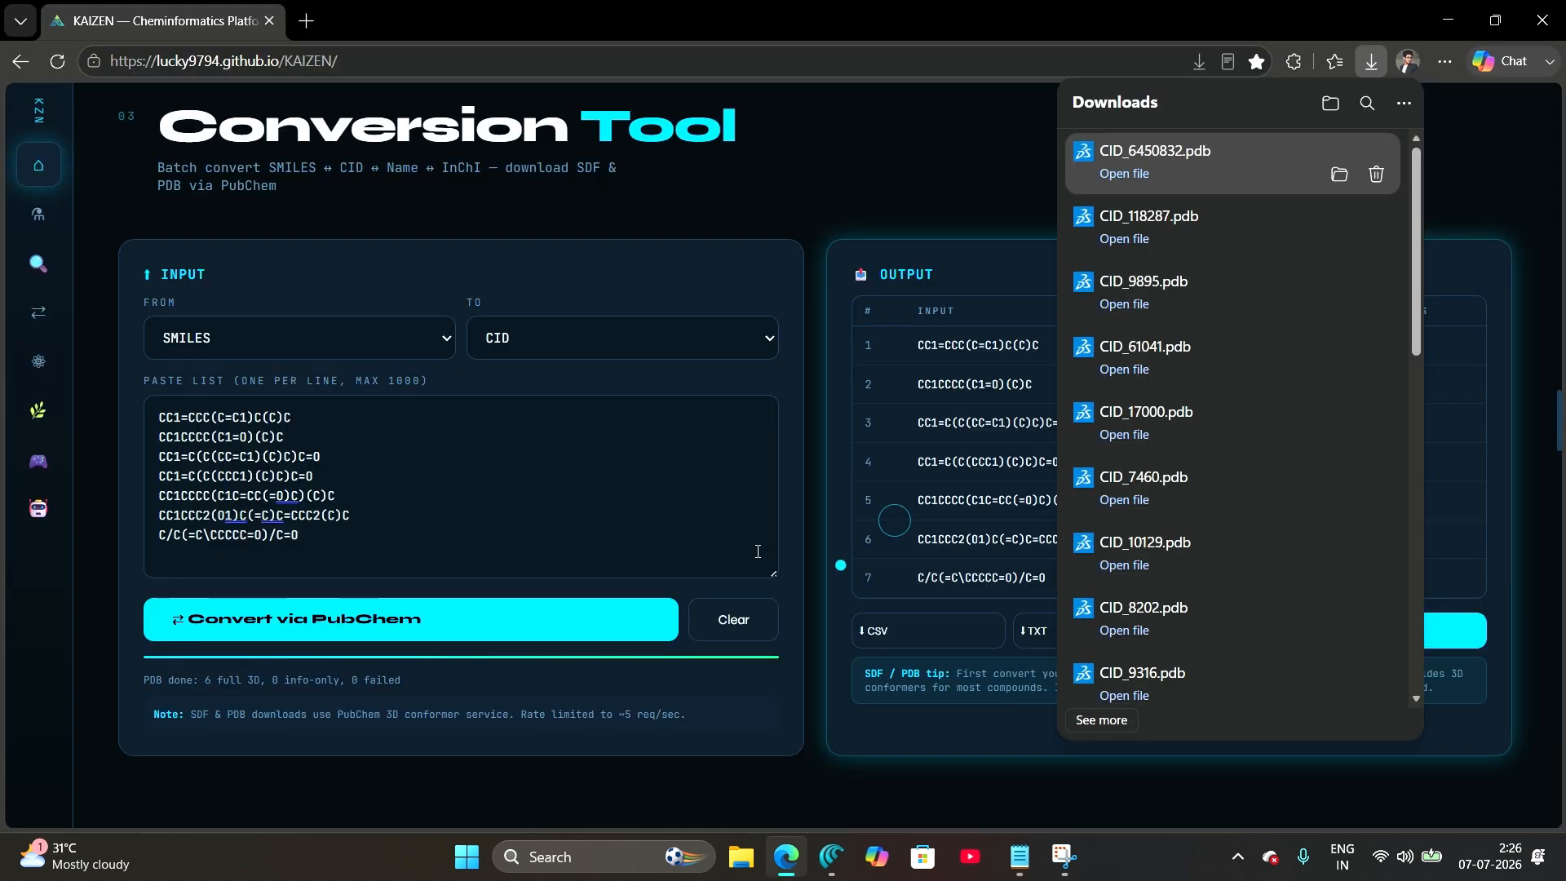
click(819, 571)
- Look up Ashwagandha in the Plant Database, past the Molecular Interaction section
scroll(820, 572, down, 4)
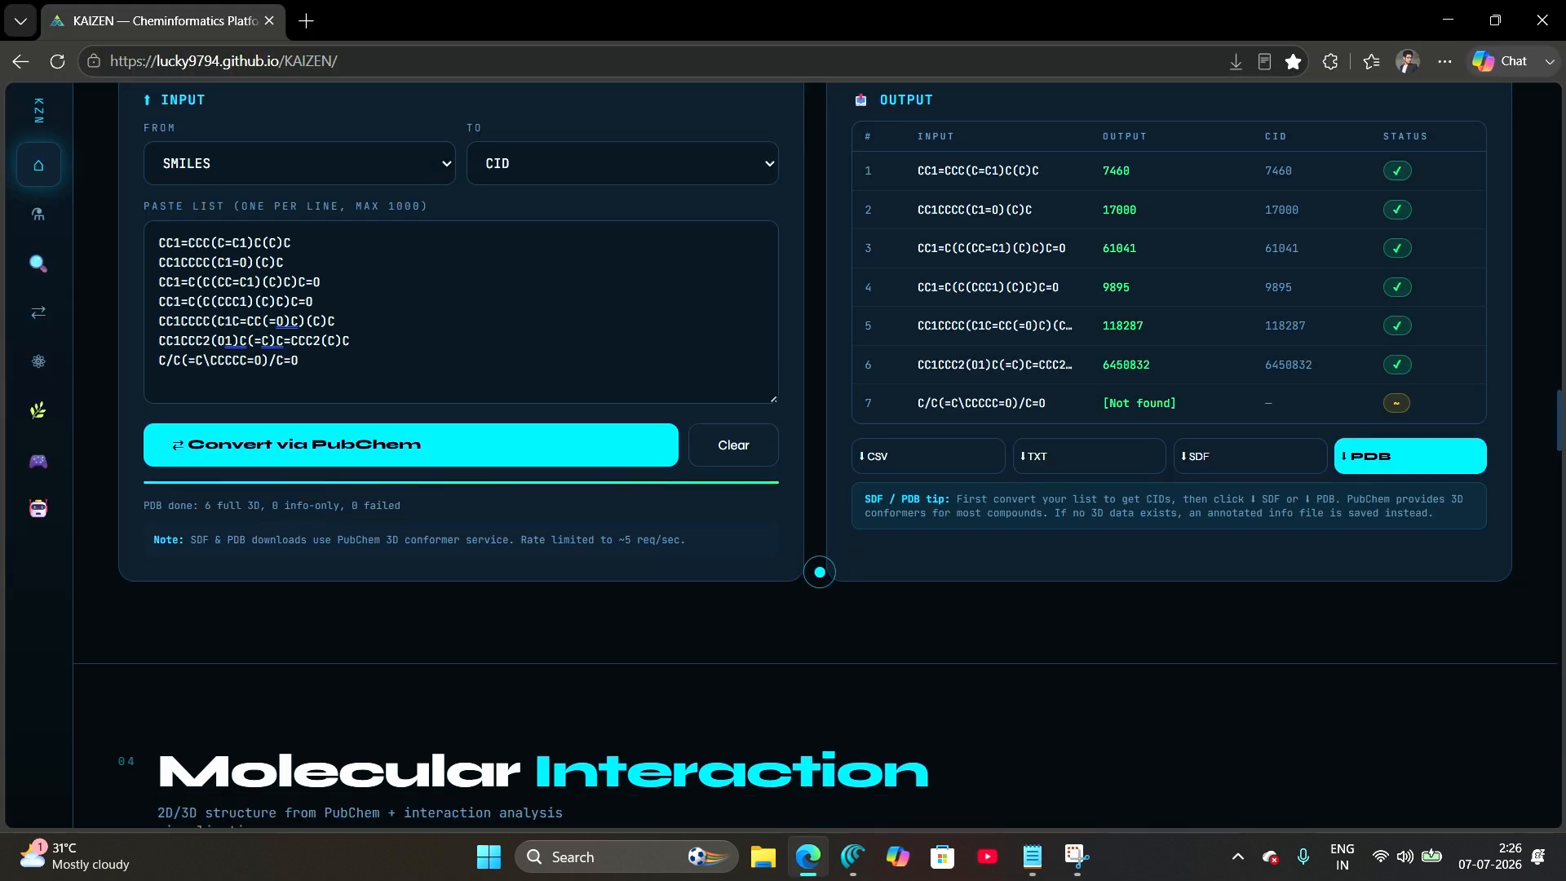
scroll(820, 572, down, 5)
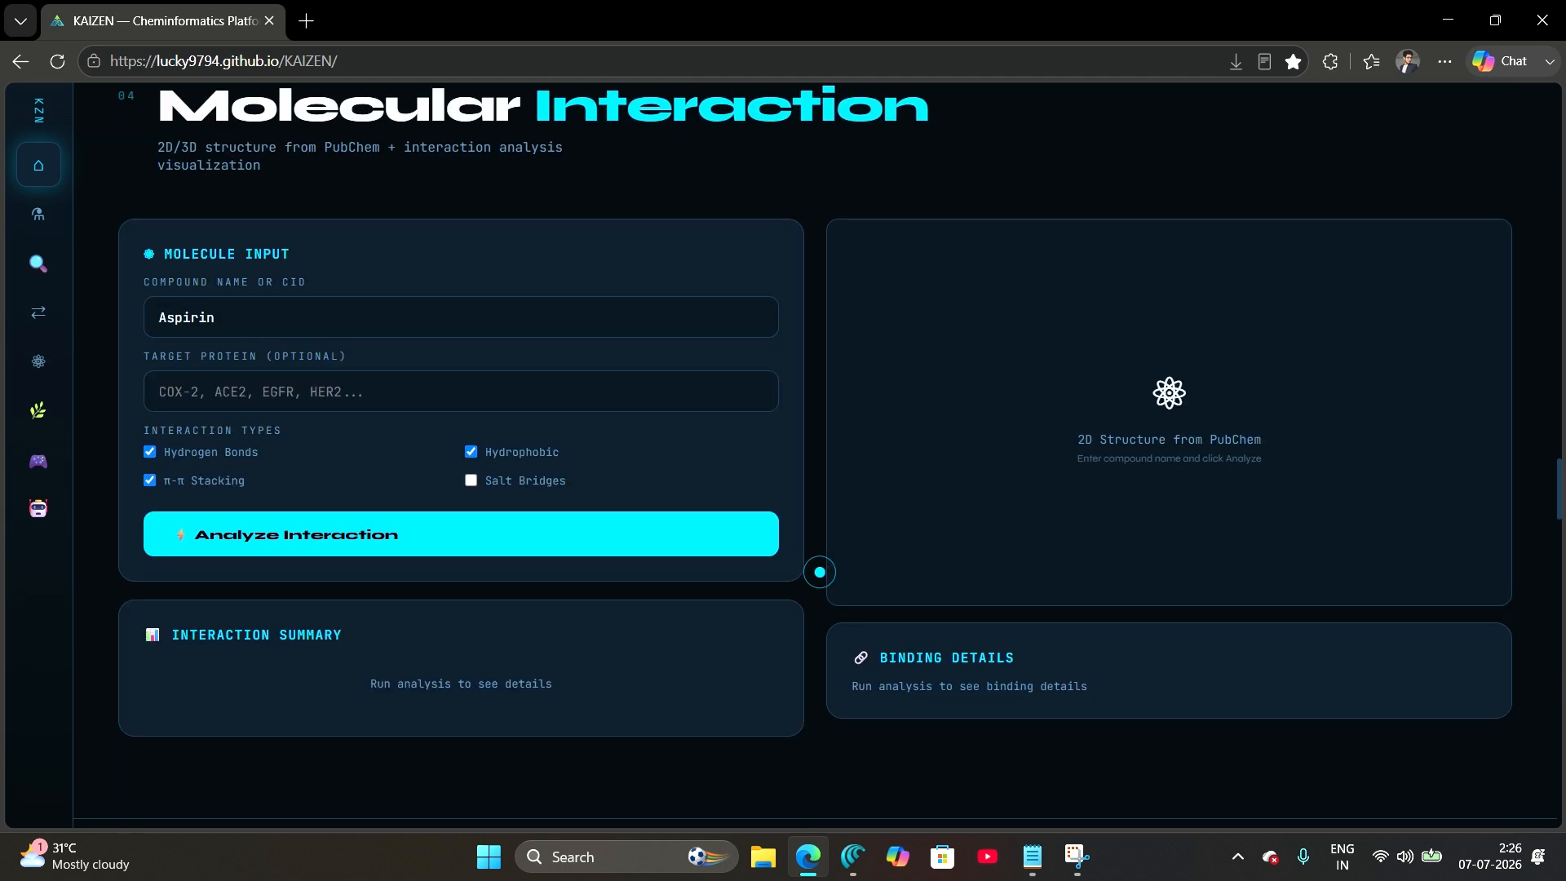
scroll(820, 572, up, 1)
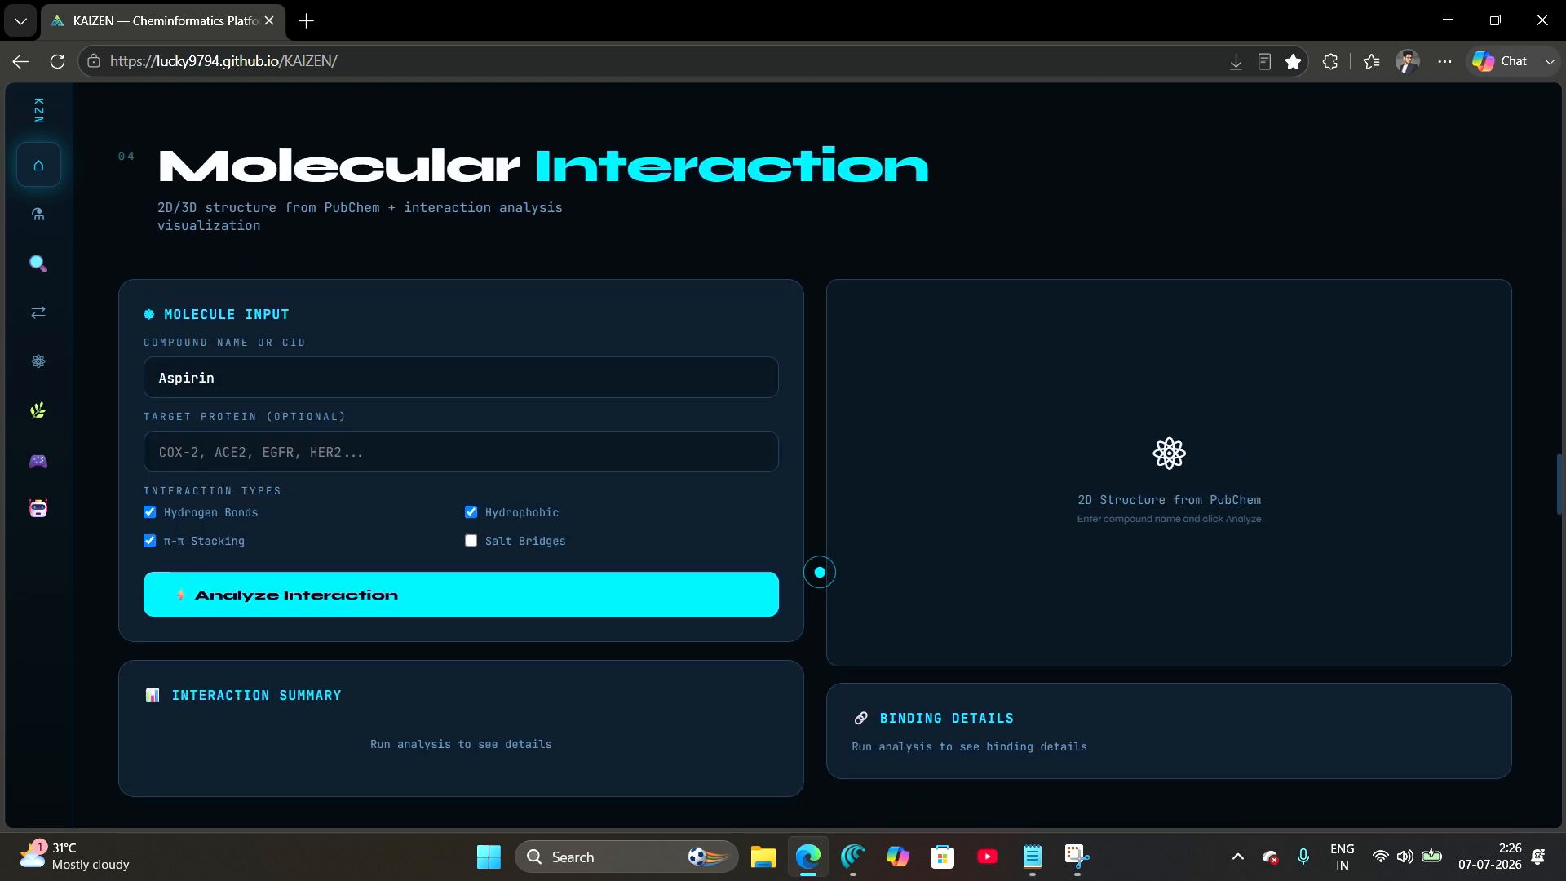
scroll(820, 571, down, 1)
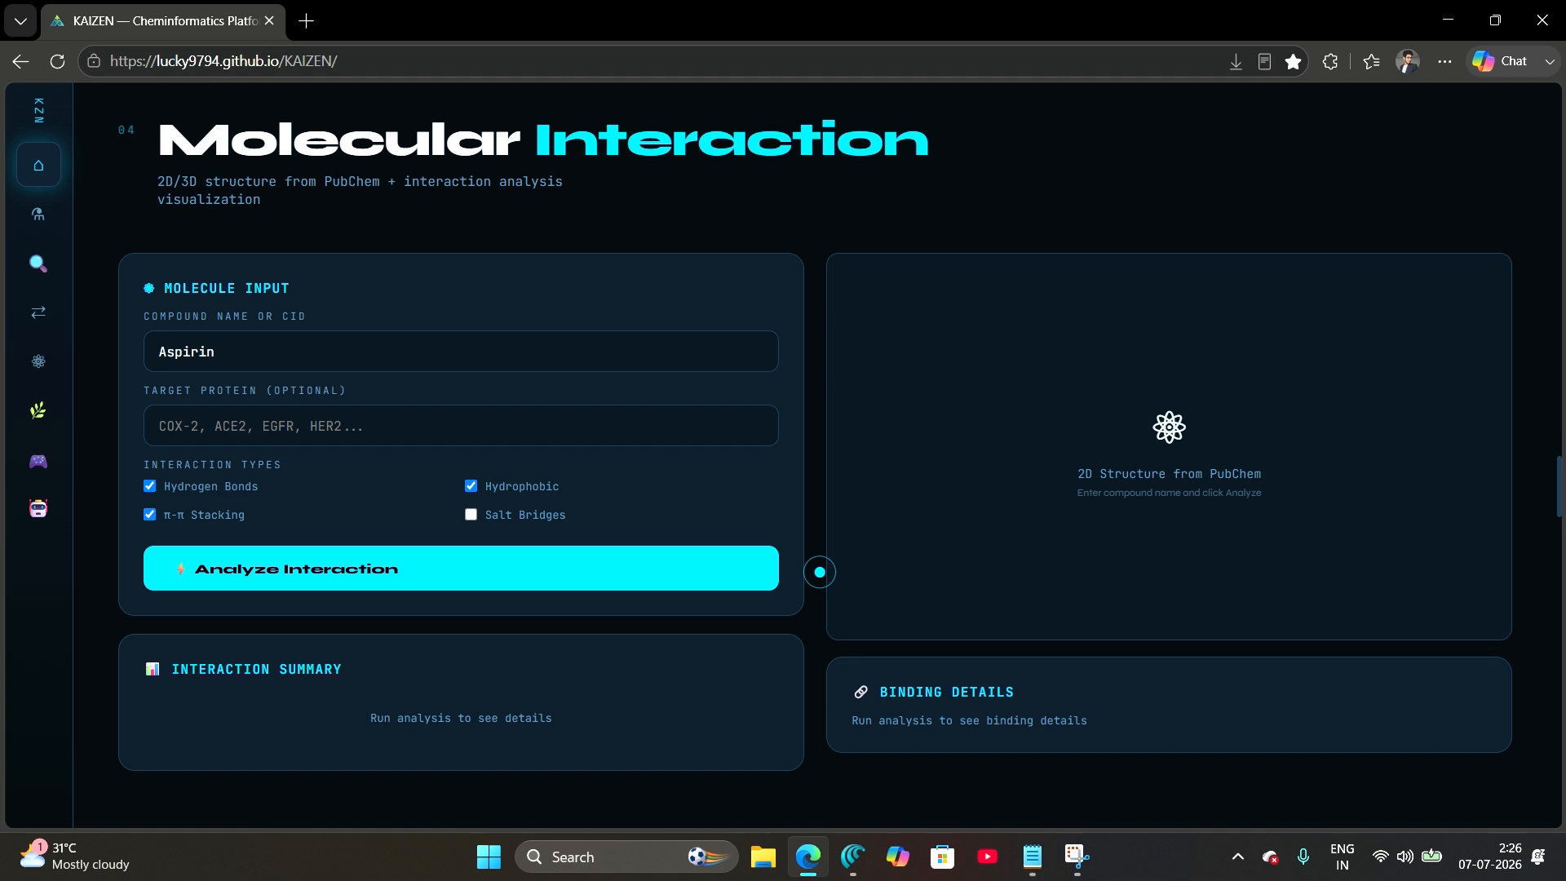
scroll(820, 572, down, 5)
scroll(819, 572, down, 1)
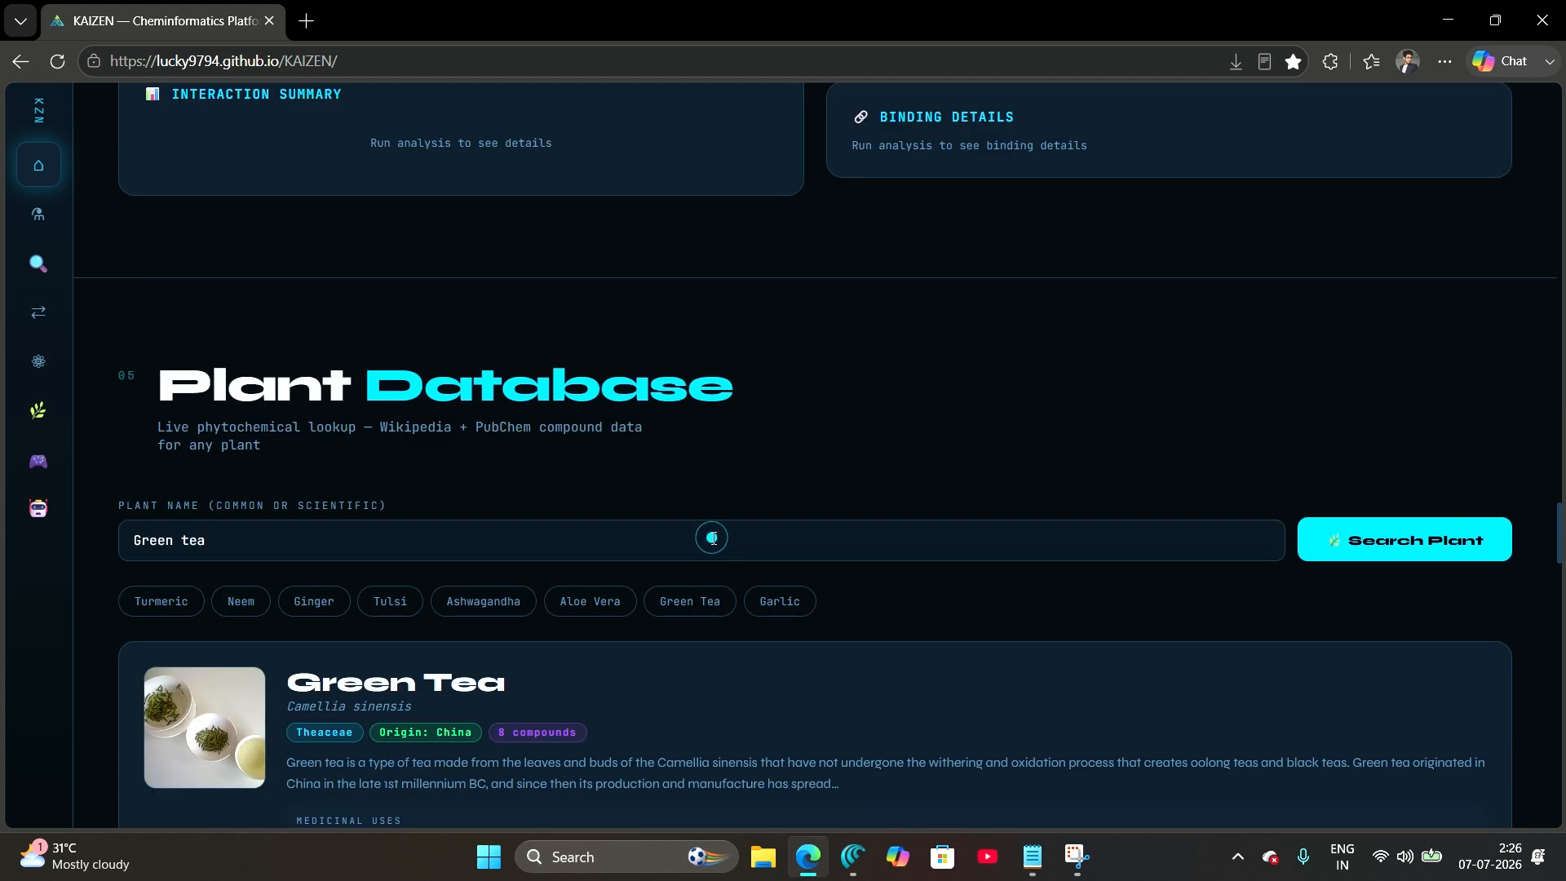
click(657, 536)
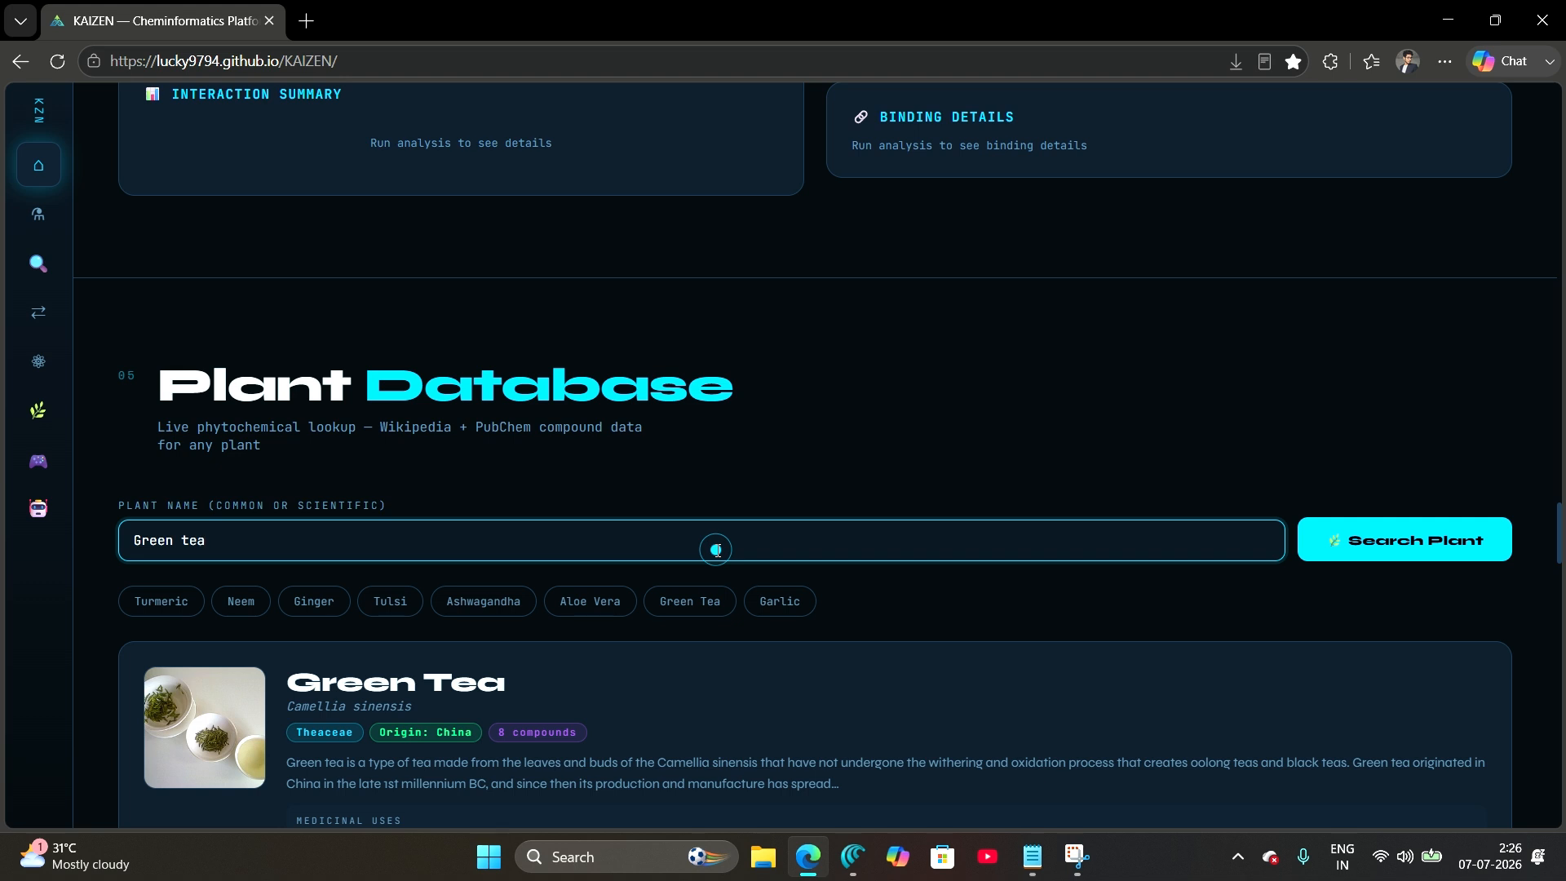
click(484, 602)
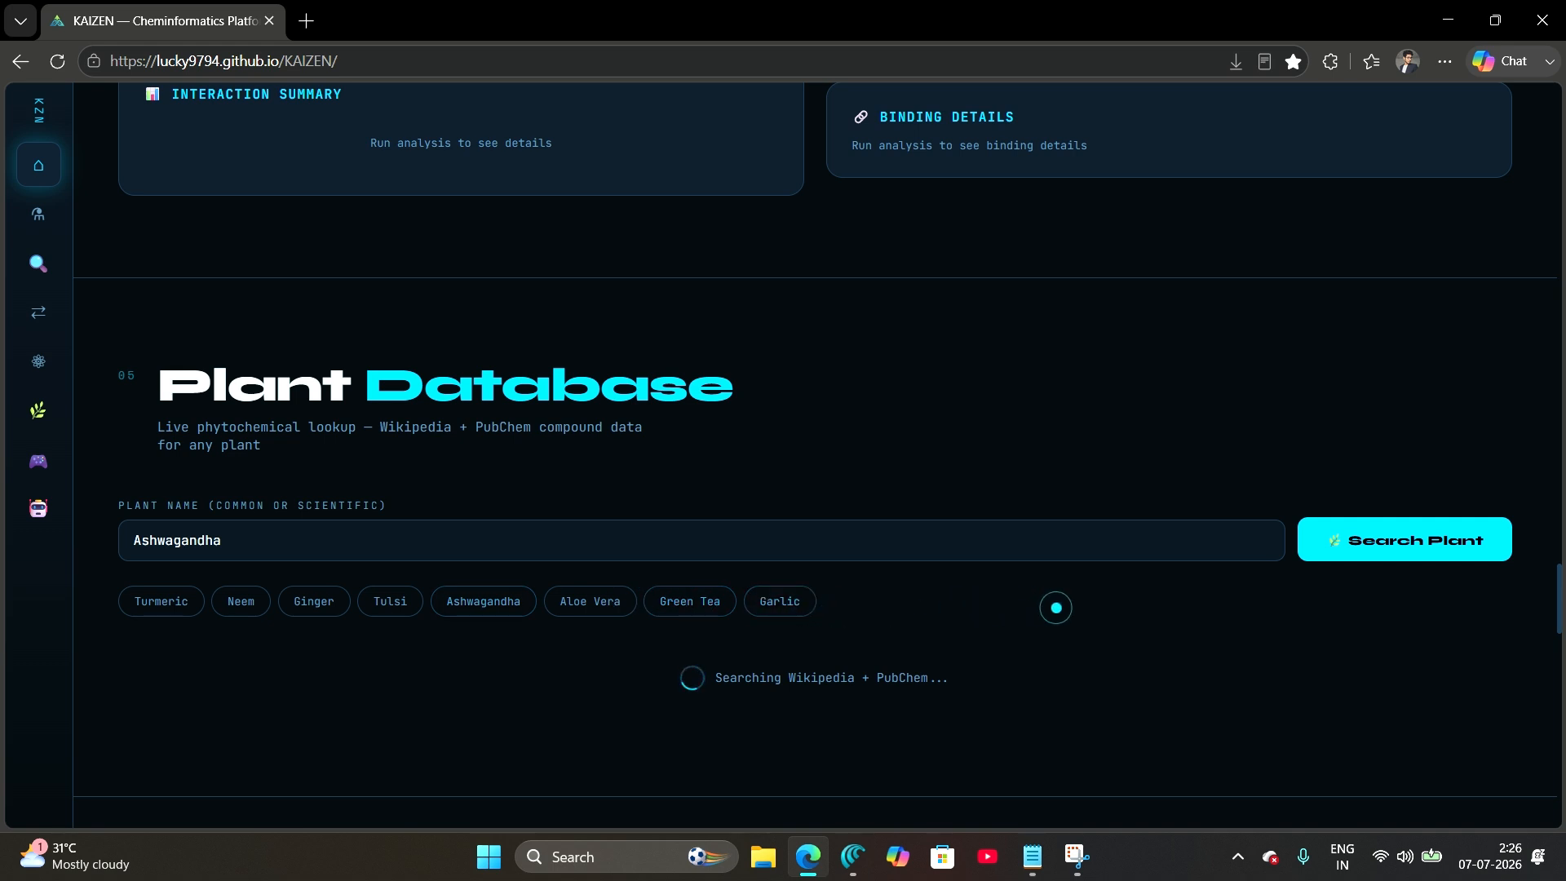
- Examine the Ashwagandha profile, its medicinal uses and the phytochemical compound cards in the Plant Database results
scroll(1056, 608, down, 3)
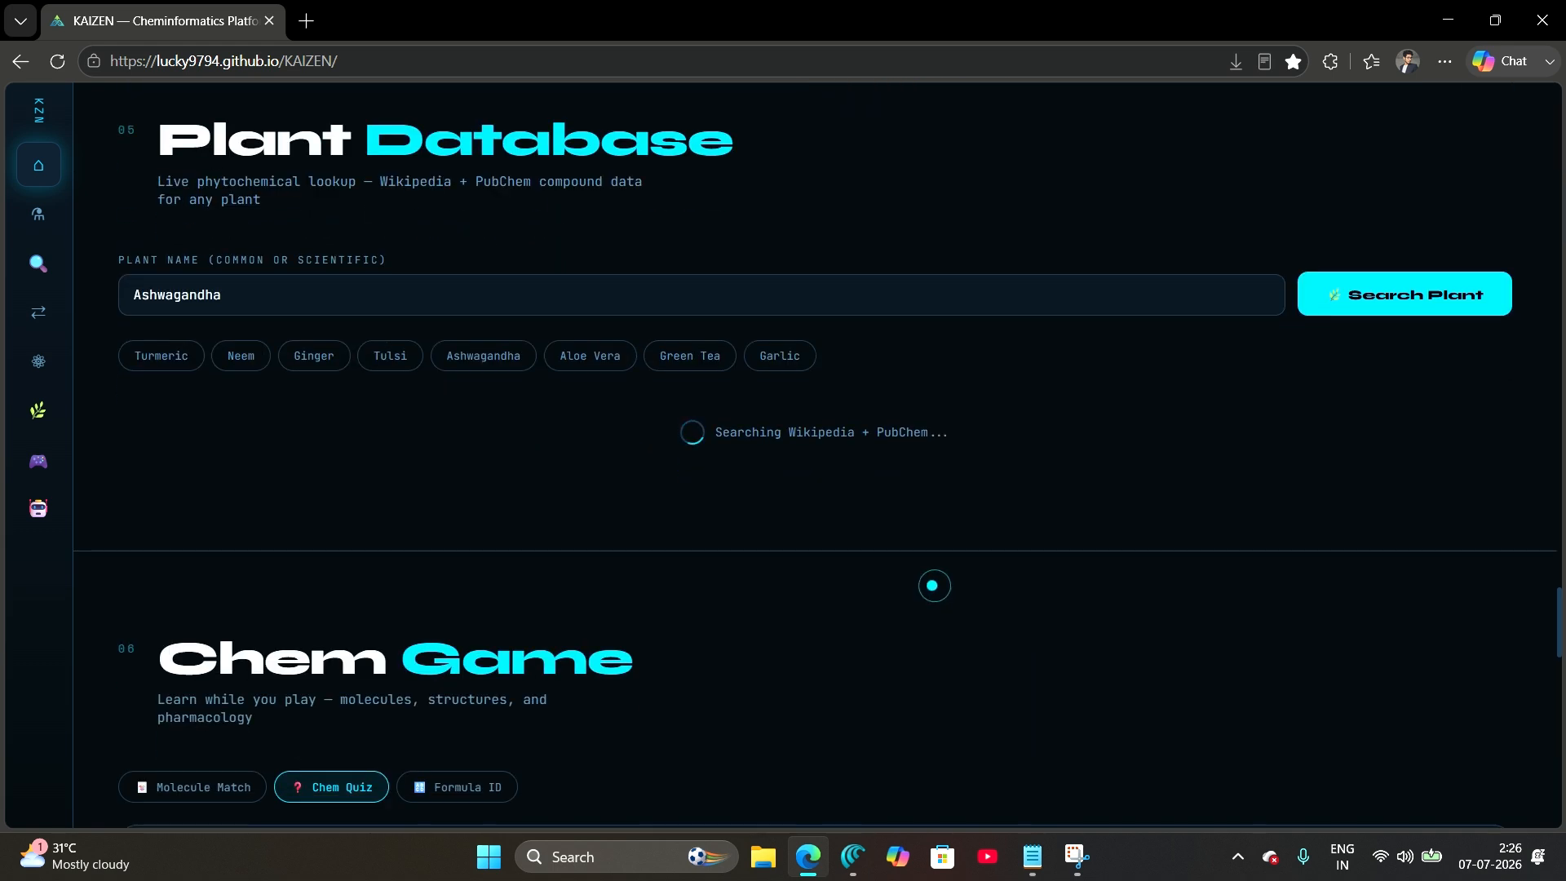
scroll(1005, 617, up, 1)
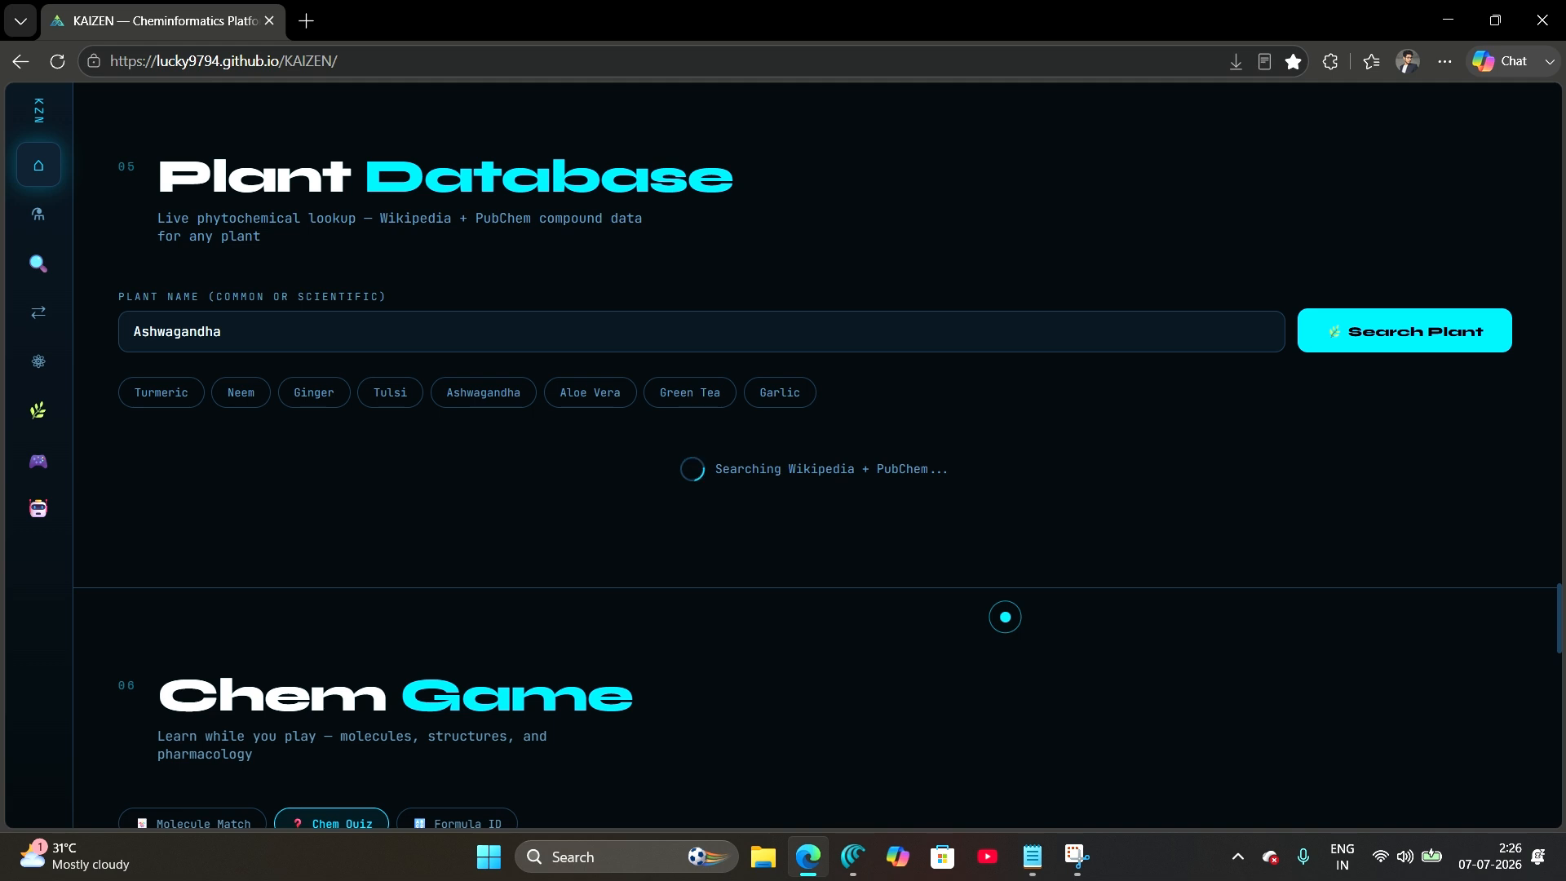
scroll(1005, 616, up, 1)
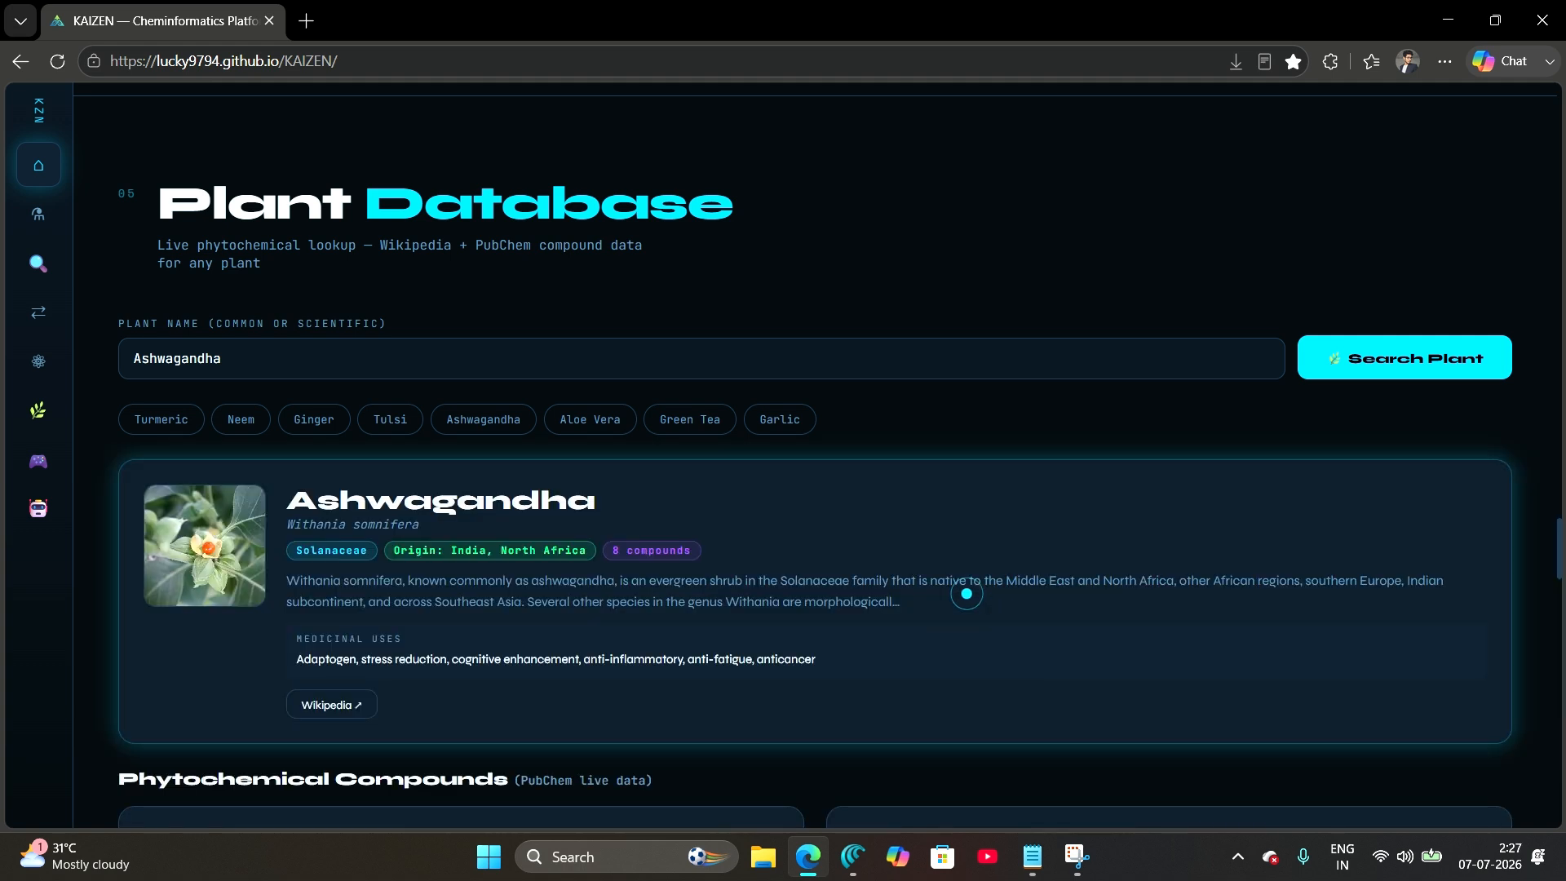
scroll(966, 595, down, 1)
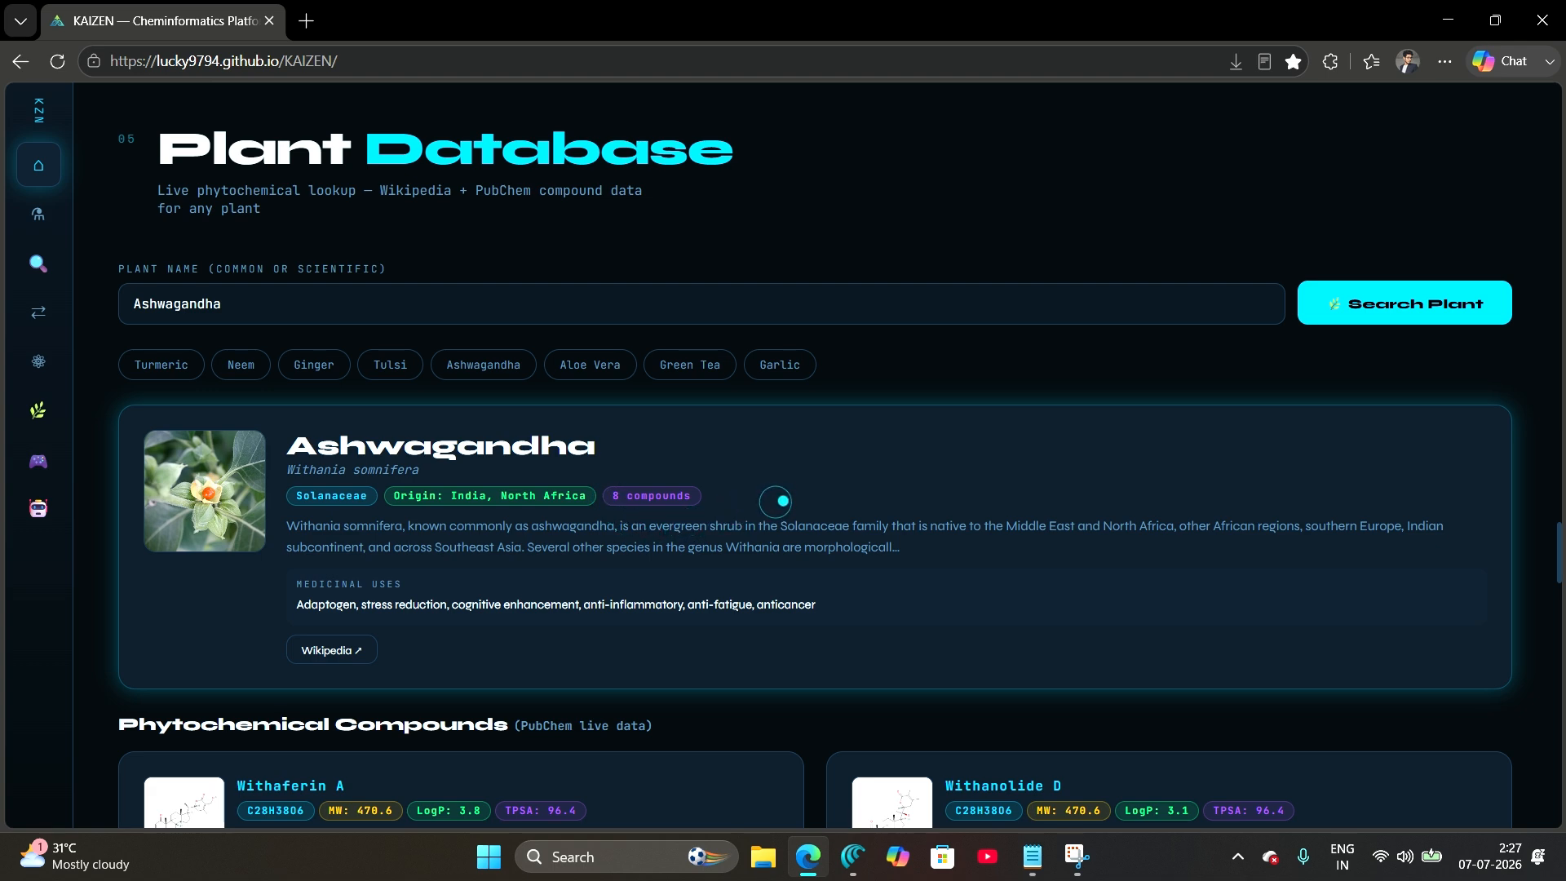
scroll(775, 502, down, 1)
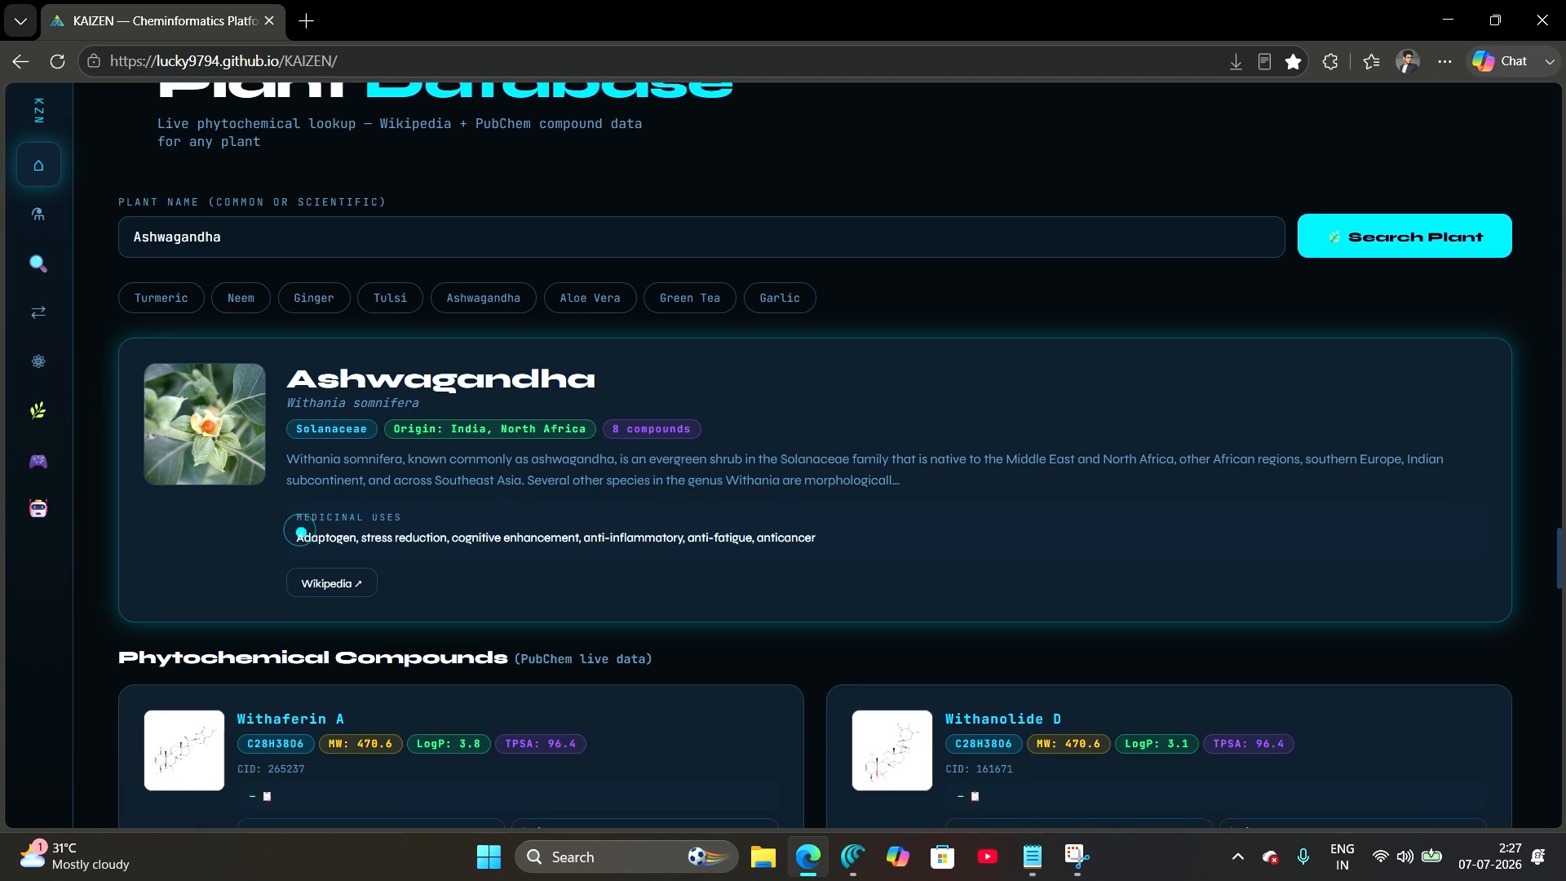
scroll(889, 628, down, 2)
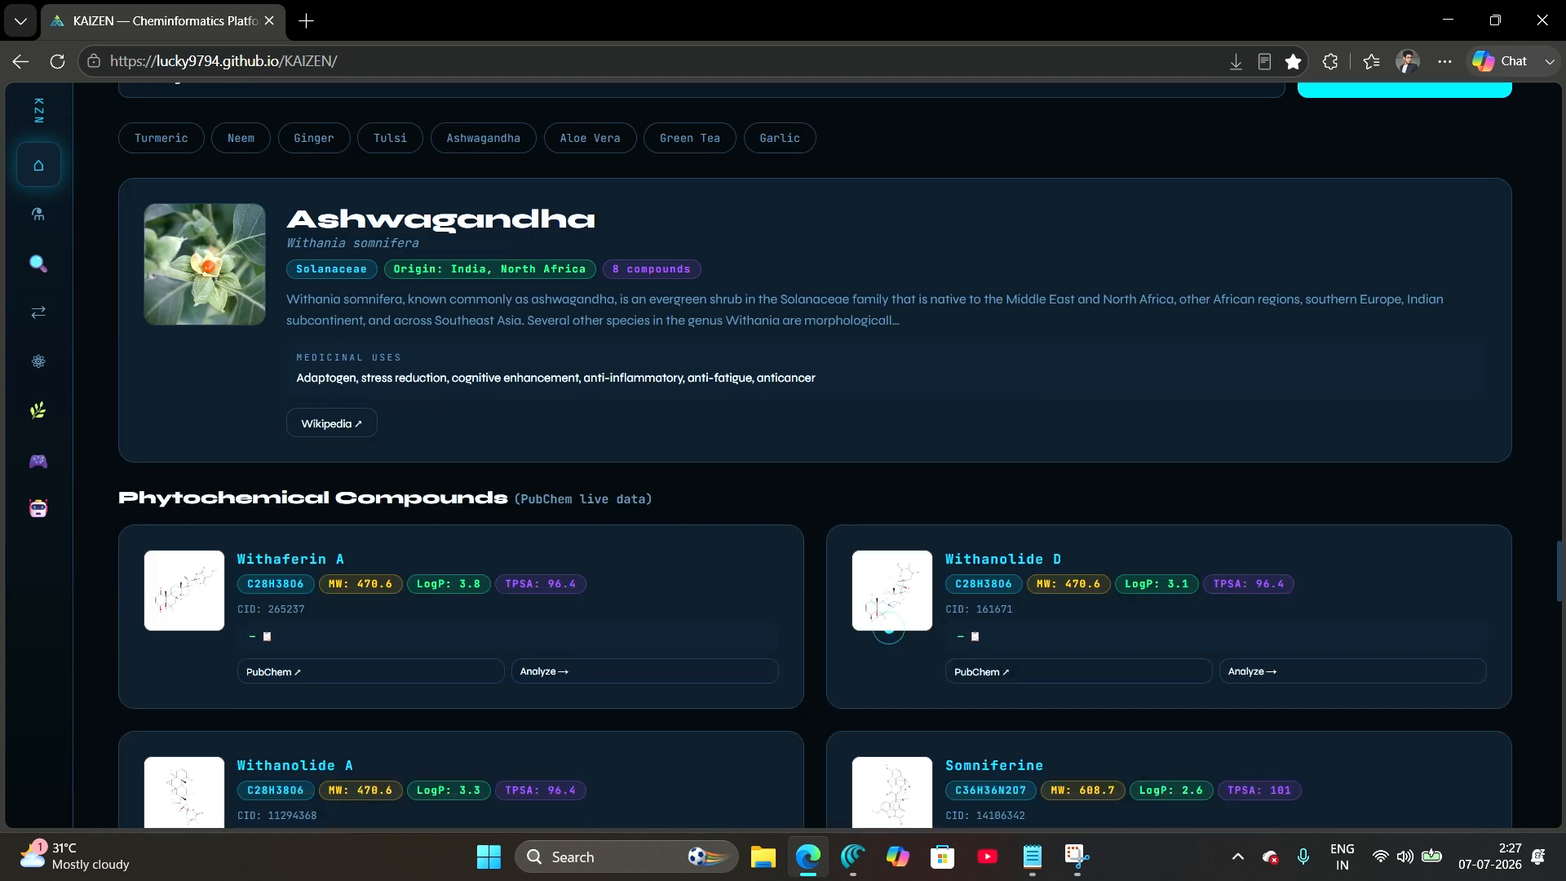
scroll(812, 510, down, 3)
scroll(812, 511, down, 2)
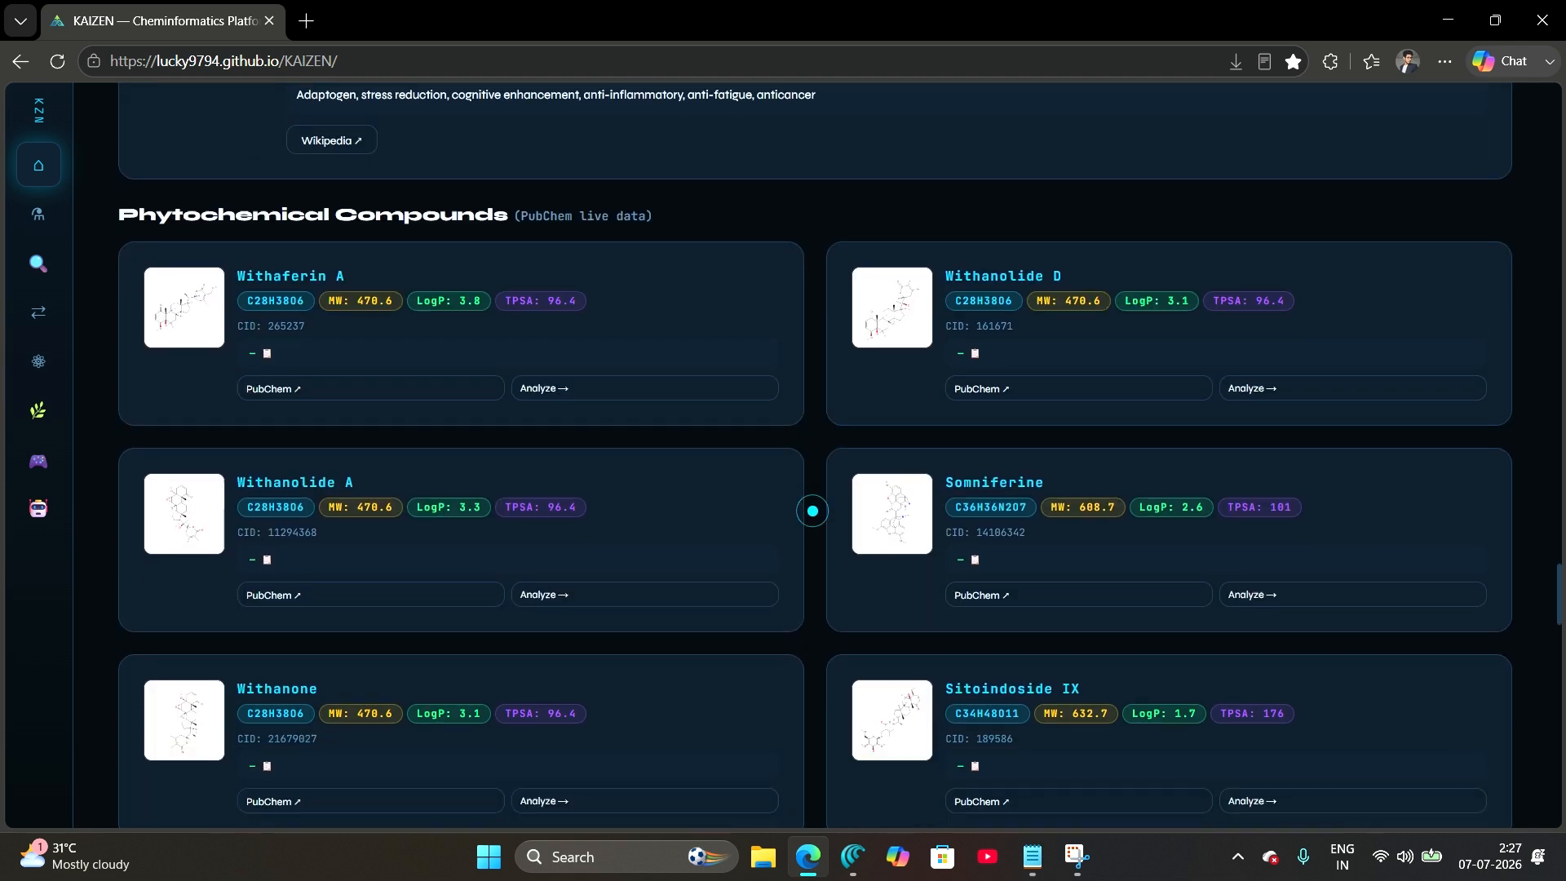
scroll(817, 580, down, 5)
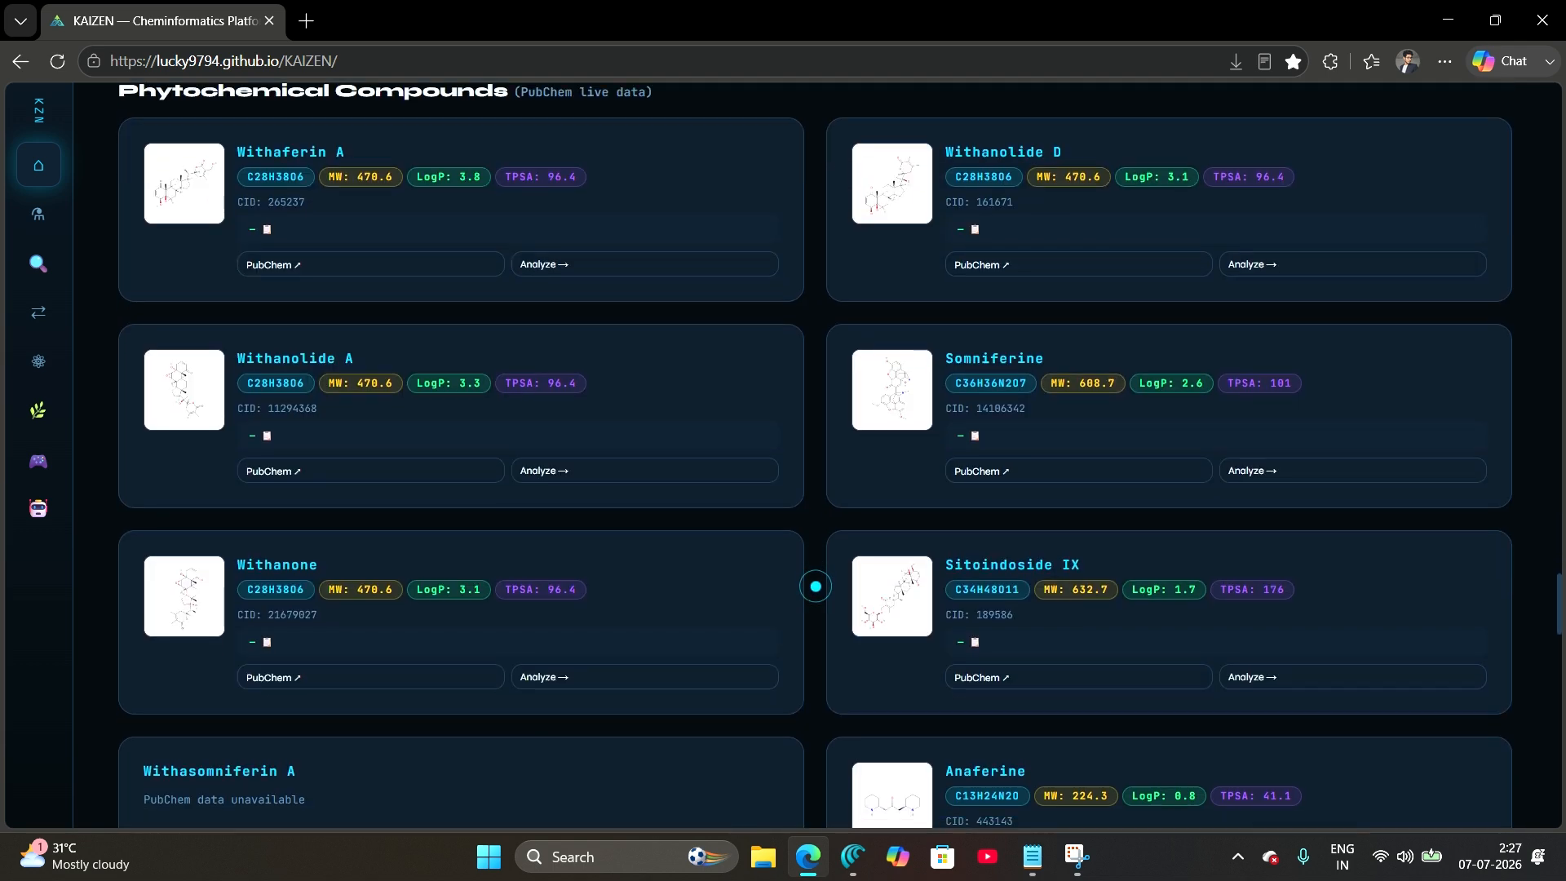
scroll(816, 645, down, 7)
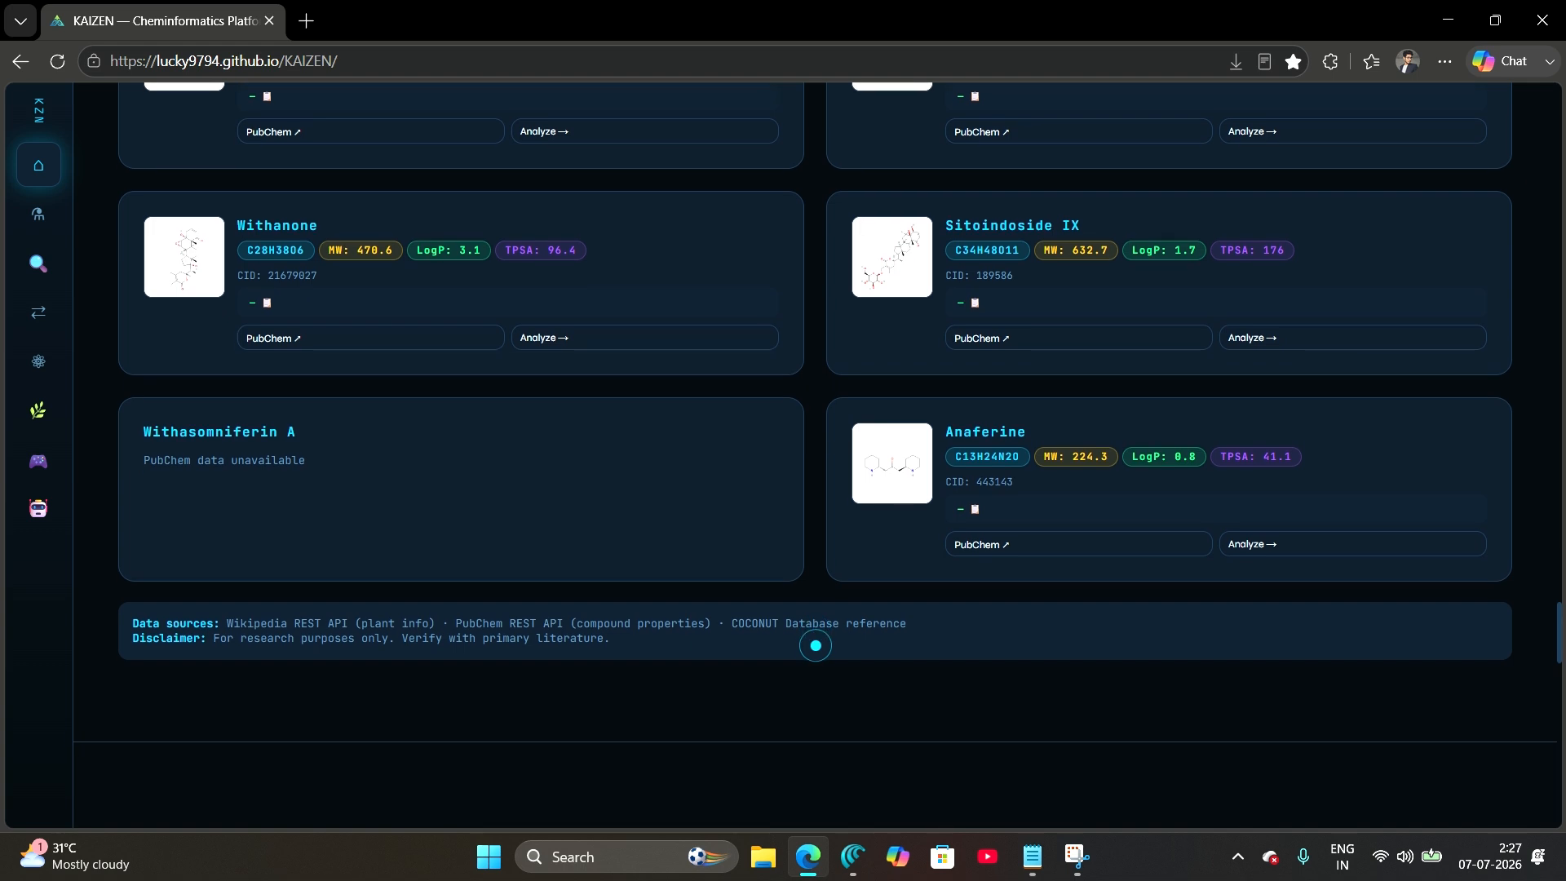
- Switch the Chem Game section from the quiz to the Molecule Match game
scroll(815, 645, down, 1)
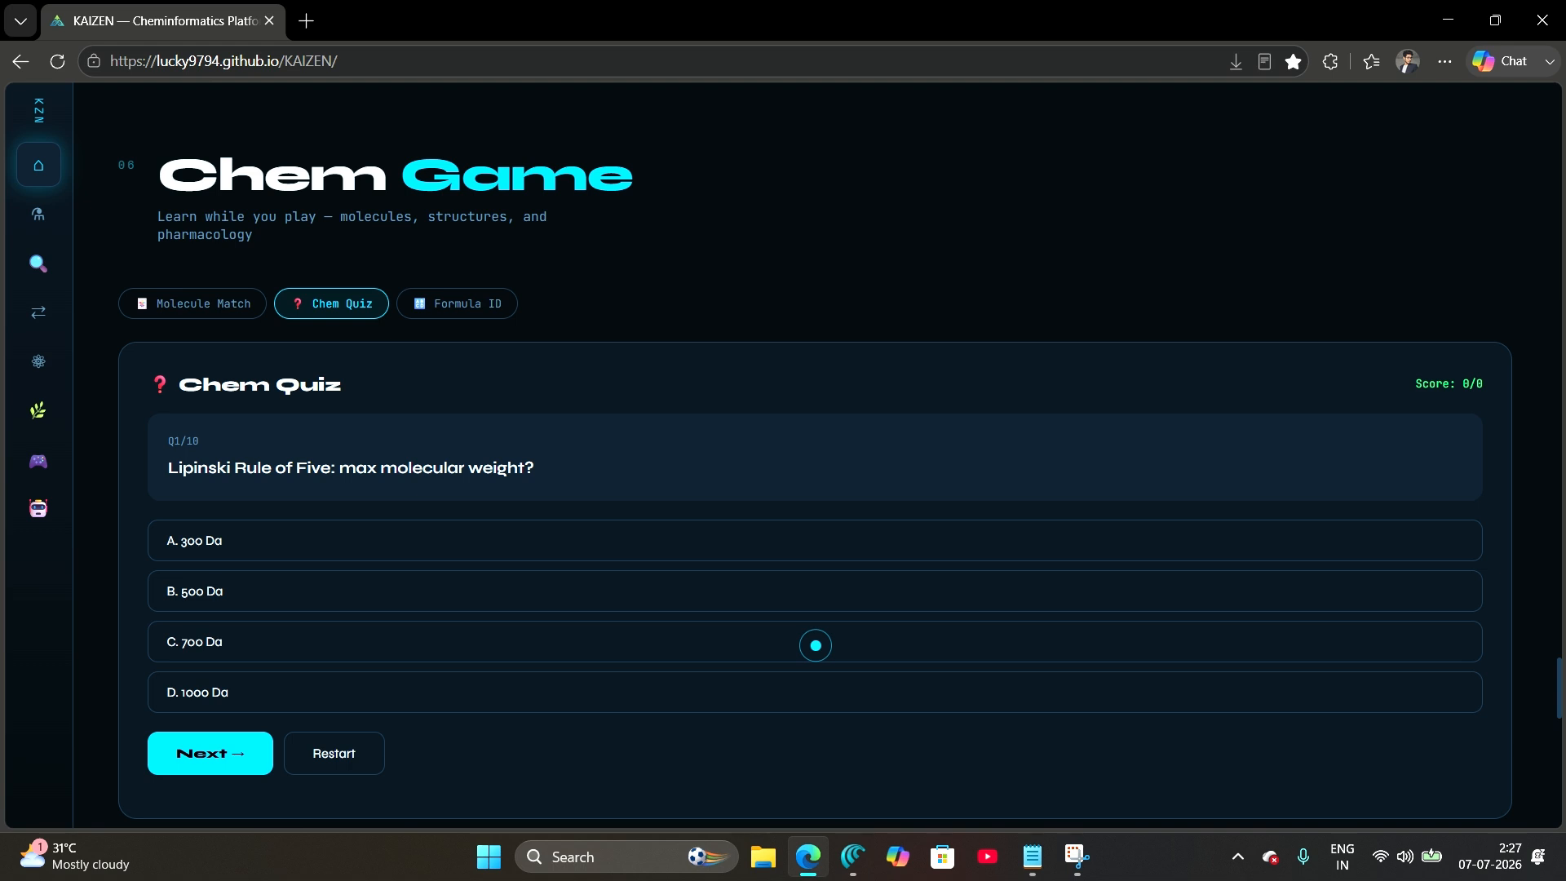
click(213, 304)
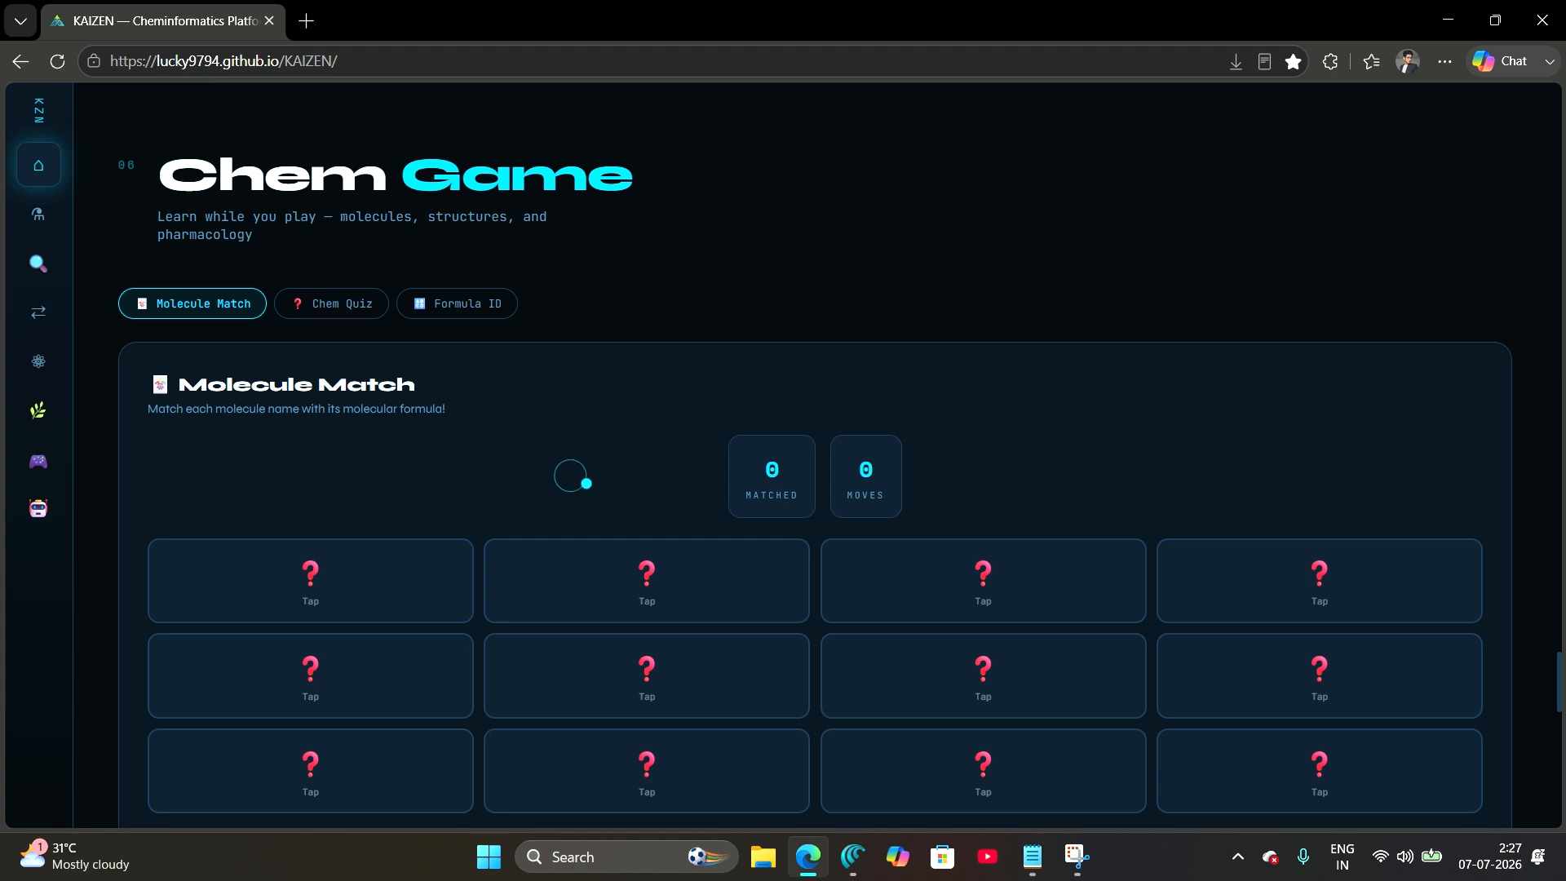
- Examine the AI Assistant's chat, quick prompts and capabilities list, and activate its question field
scroll(586, 483, down, 10)
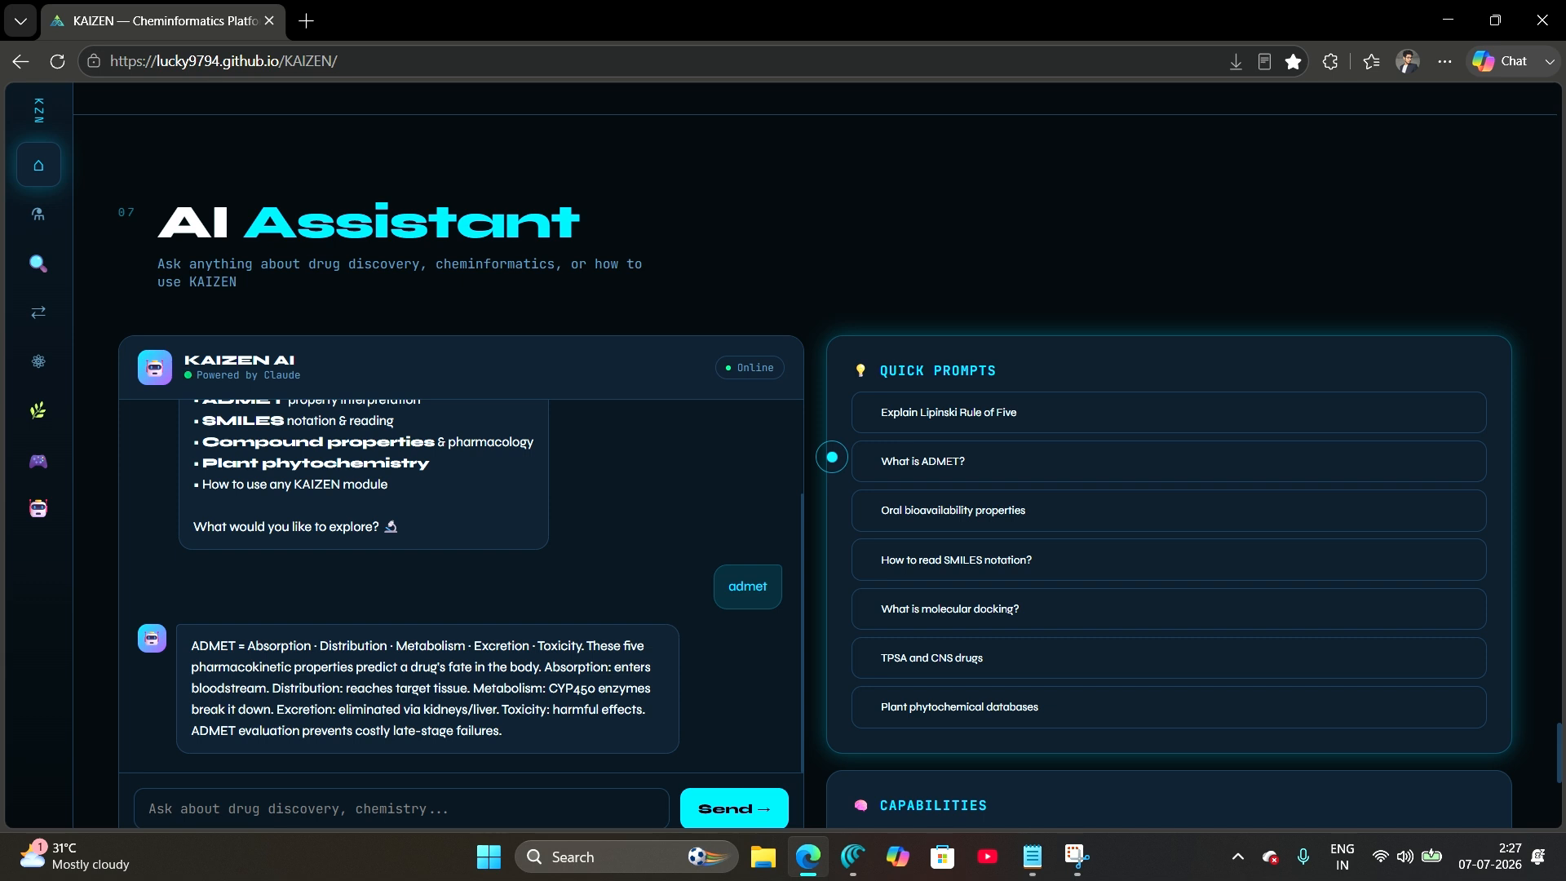
click(358, 814)
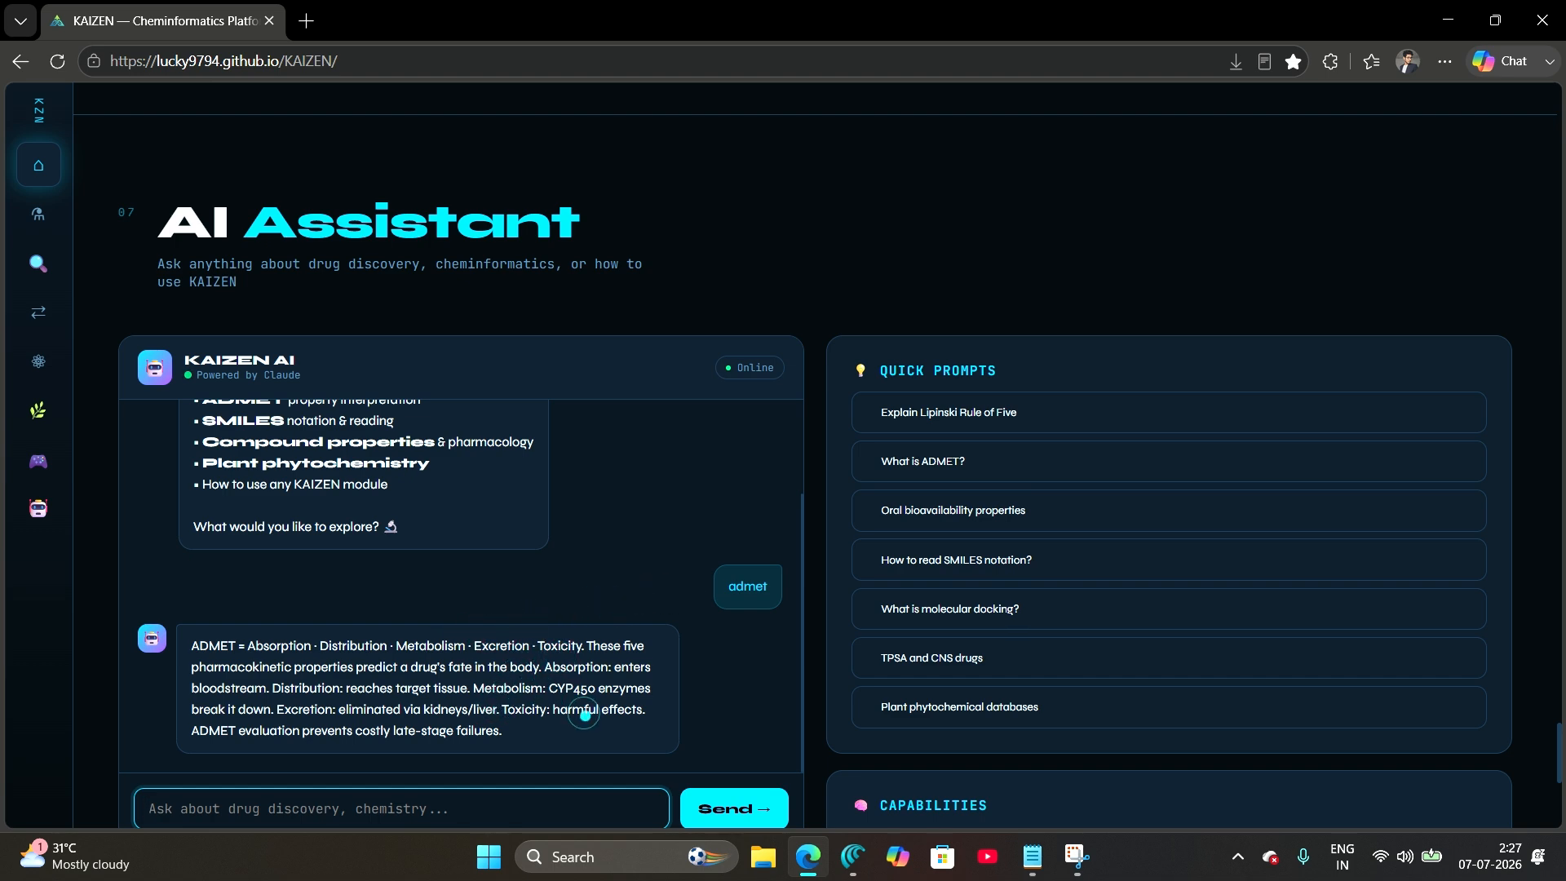
scroll(816, 678, down, 7)
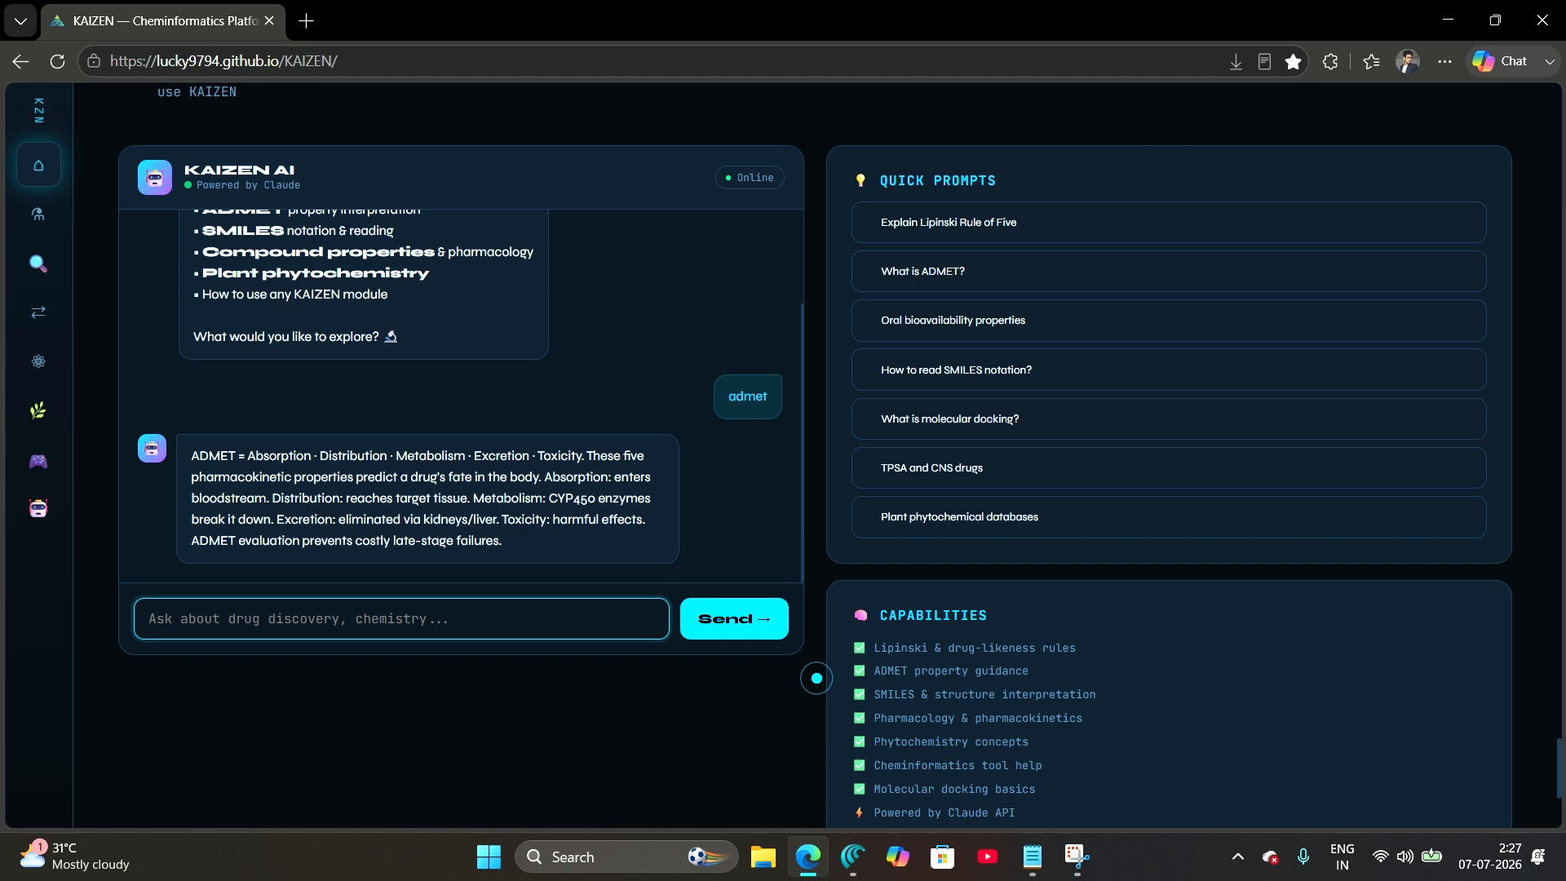